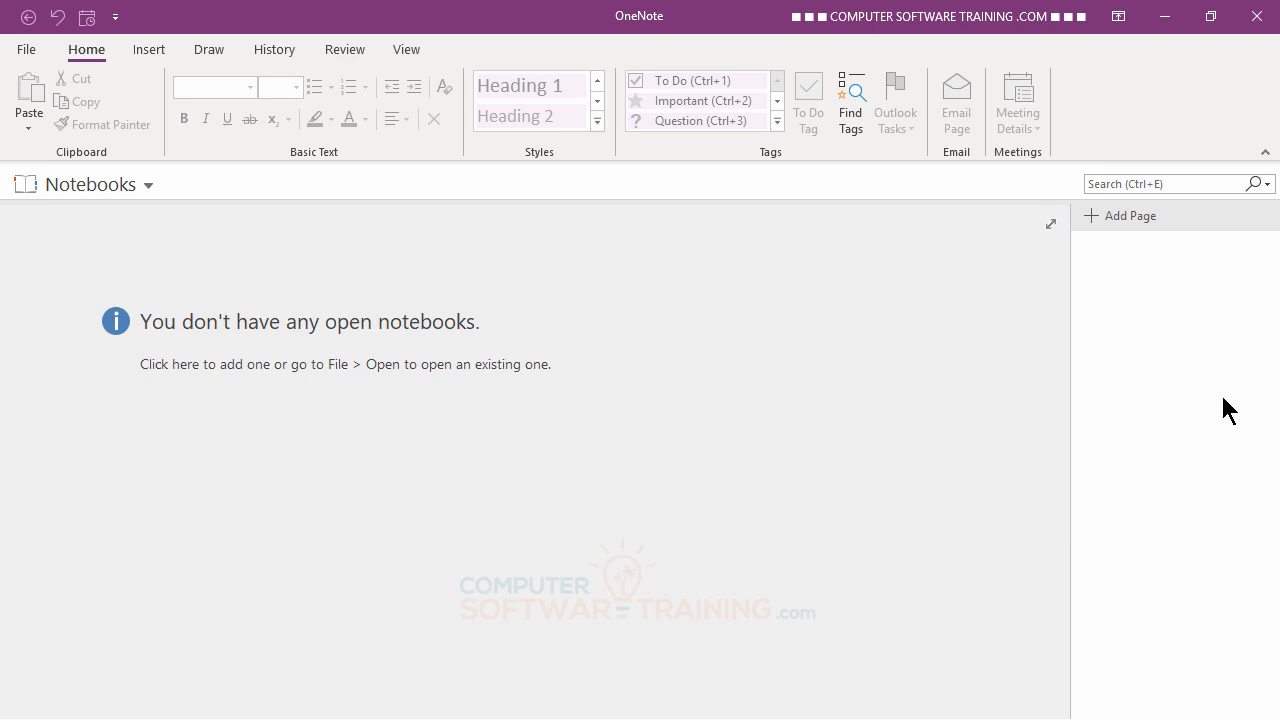
Create a notebook called ComputerSoftwareTraining in the OneDrive - brightinsight.com Documents folder, without inviting anyone to share it.
left_click(27, 50)
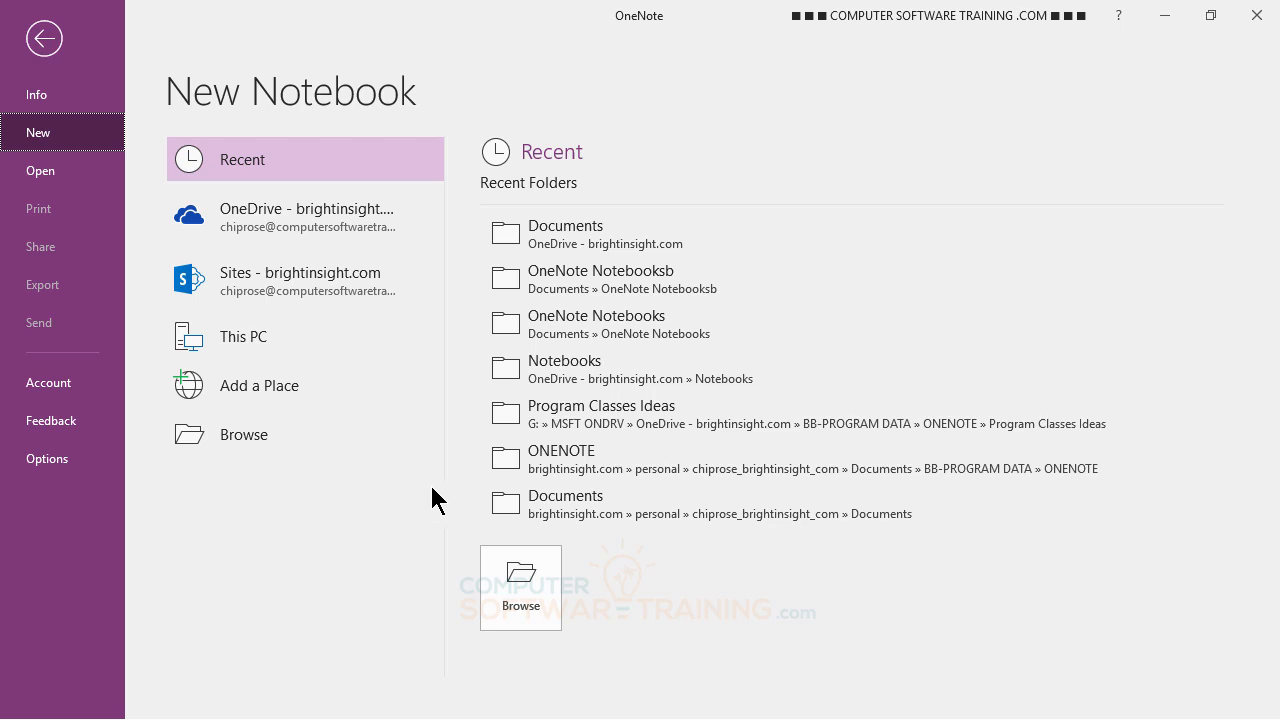
left_click(267, 215)
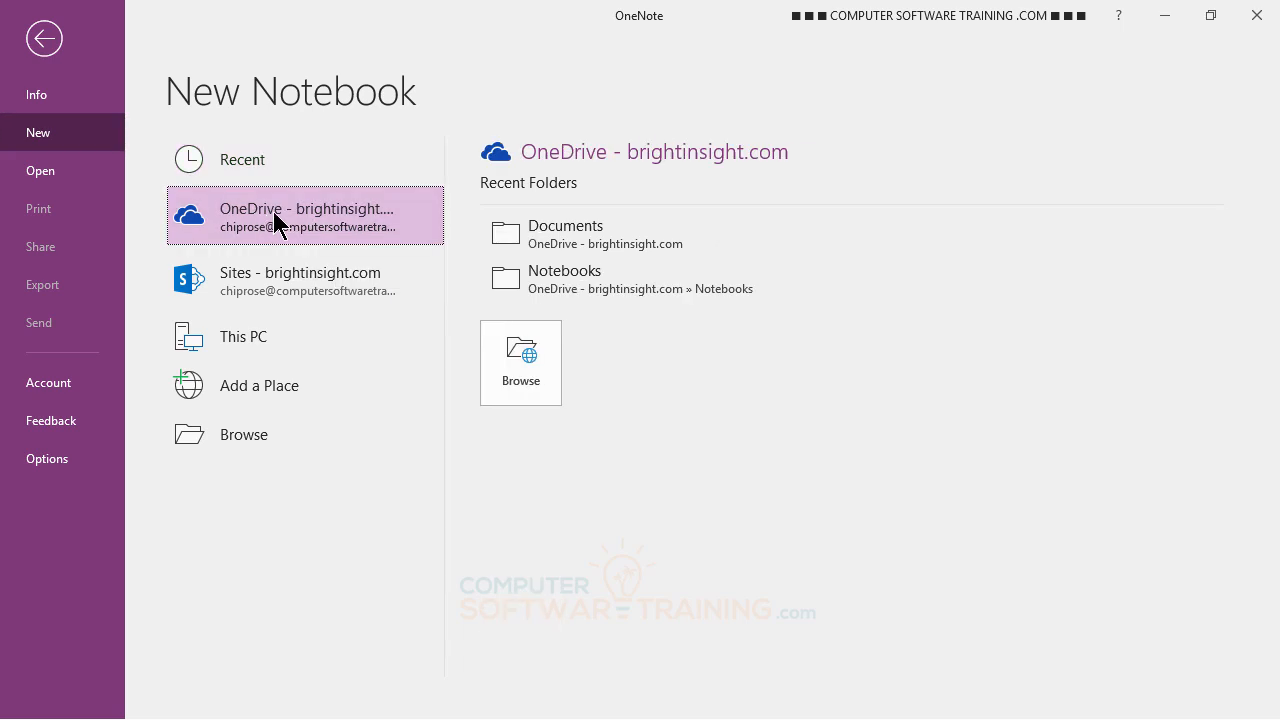
left_click(521, 367)
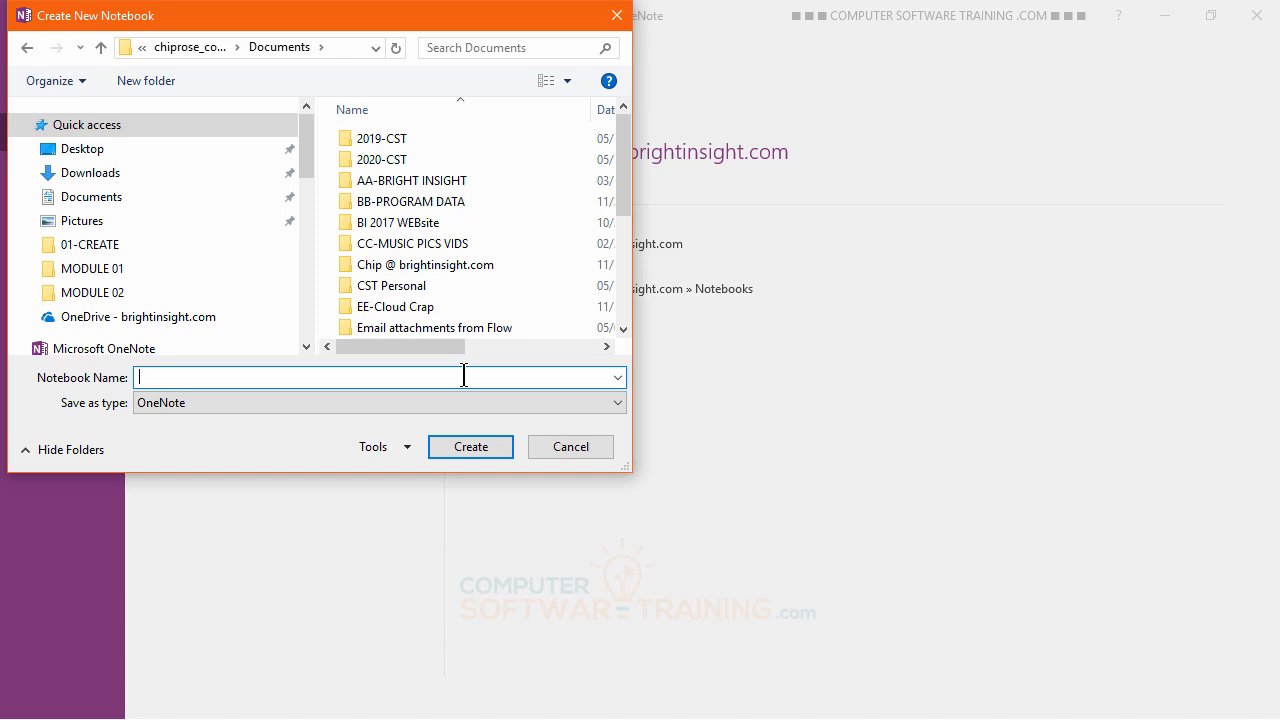
type("Co")
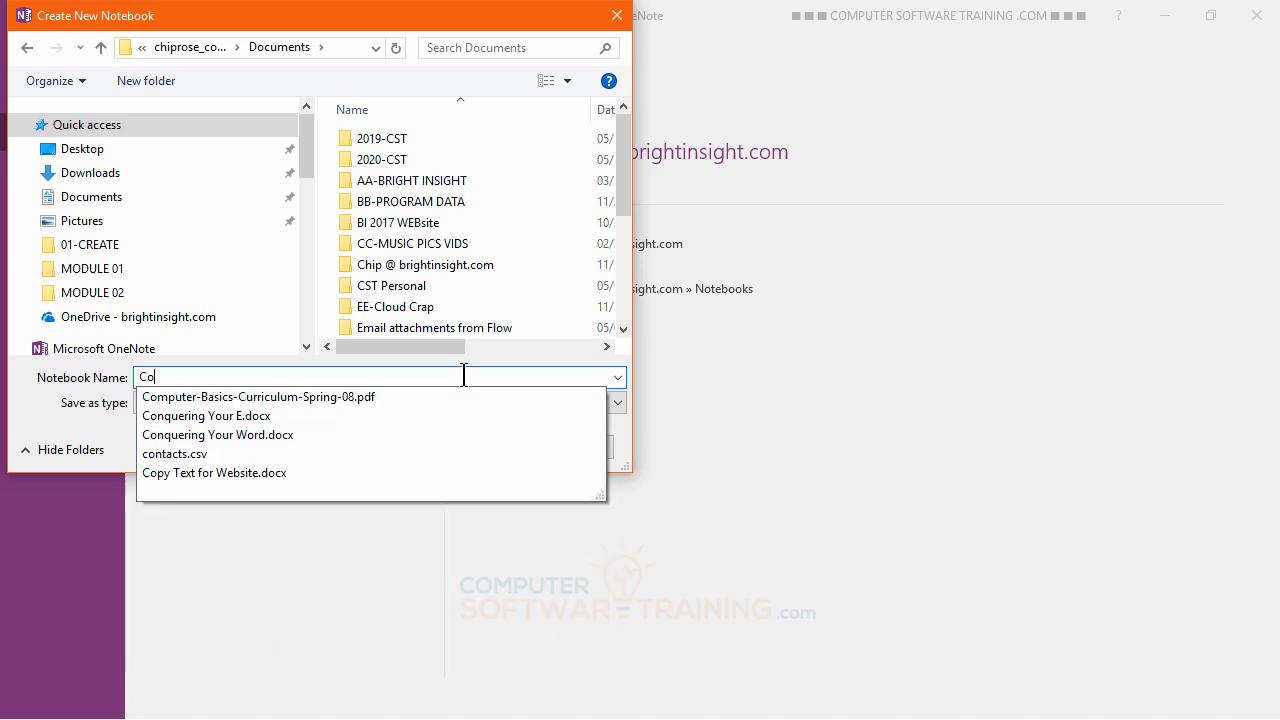
type("mputer")
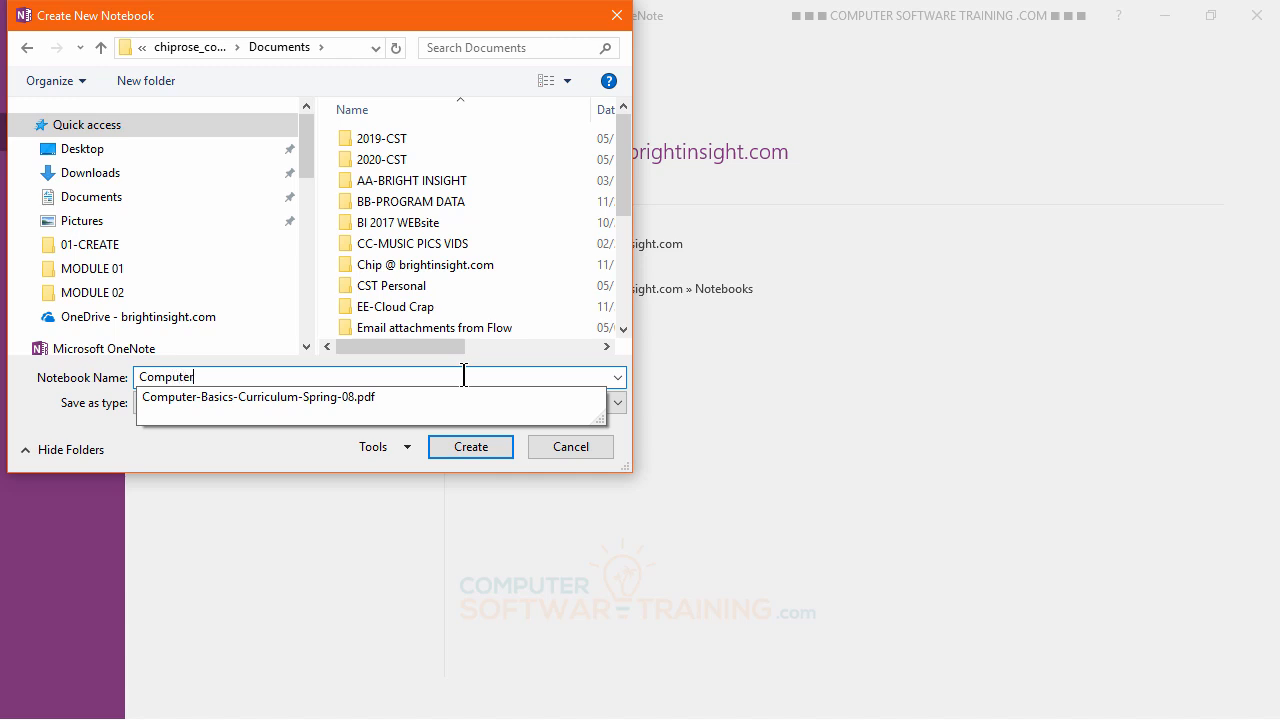
type("Softwar")
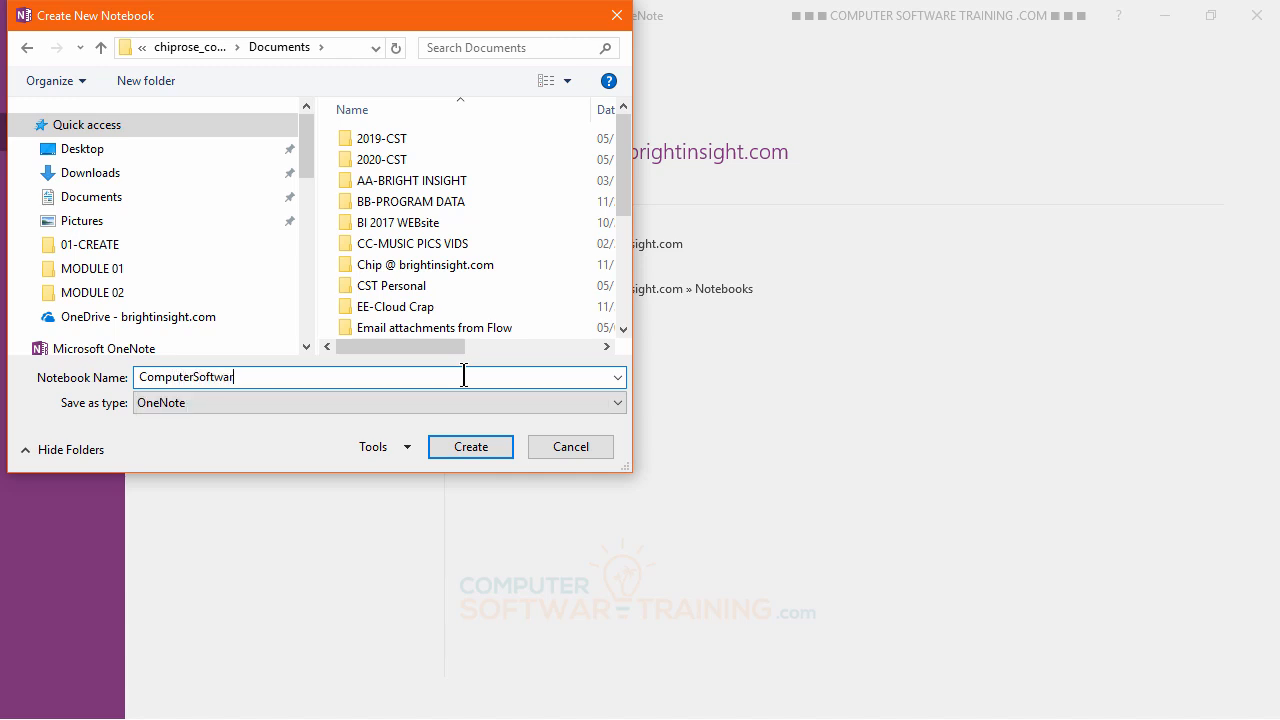
type("eTraining")
key("Return")
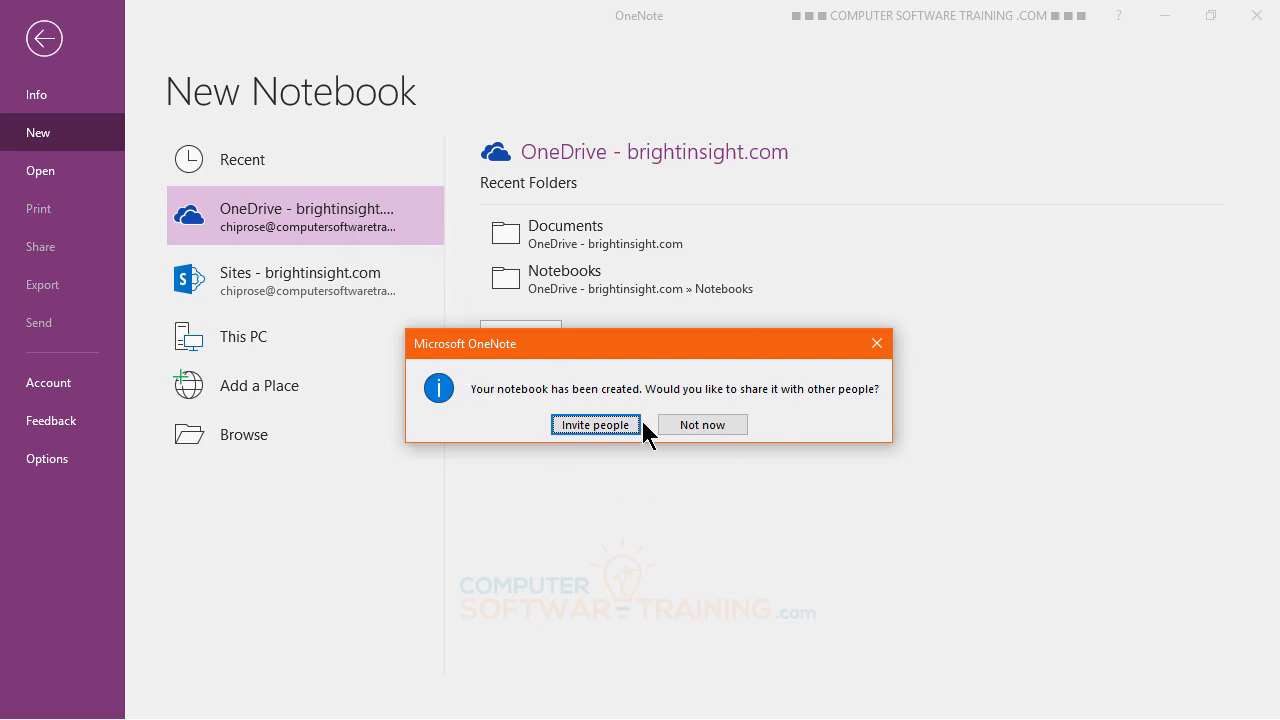
left_click(713, 425)
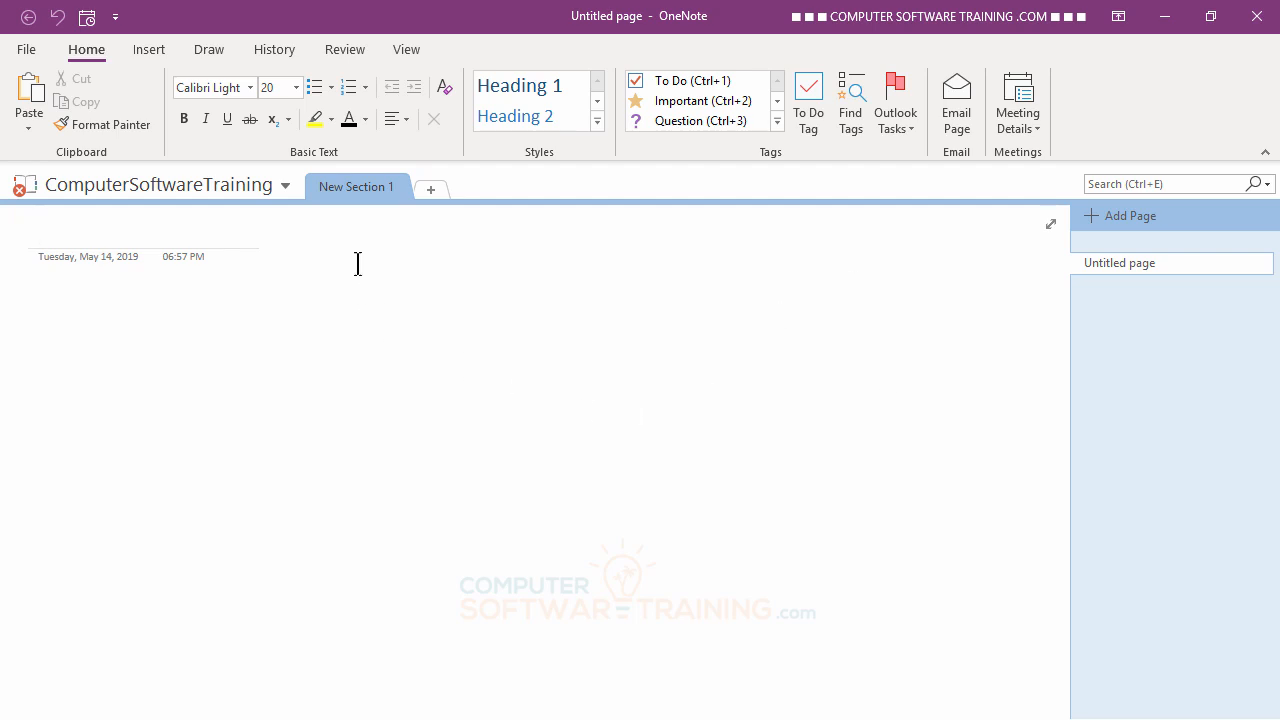
Rename the notebook's first section to ALPHA and change its section color to a light green.
double_click(357, 190)
key("Return")
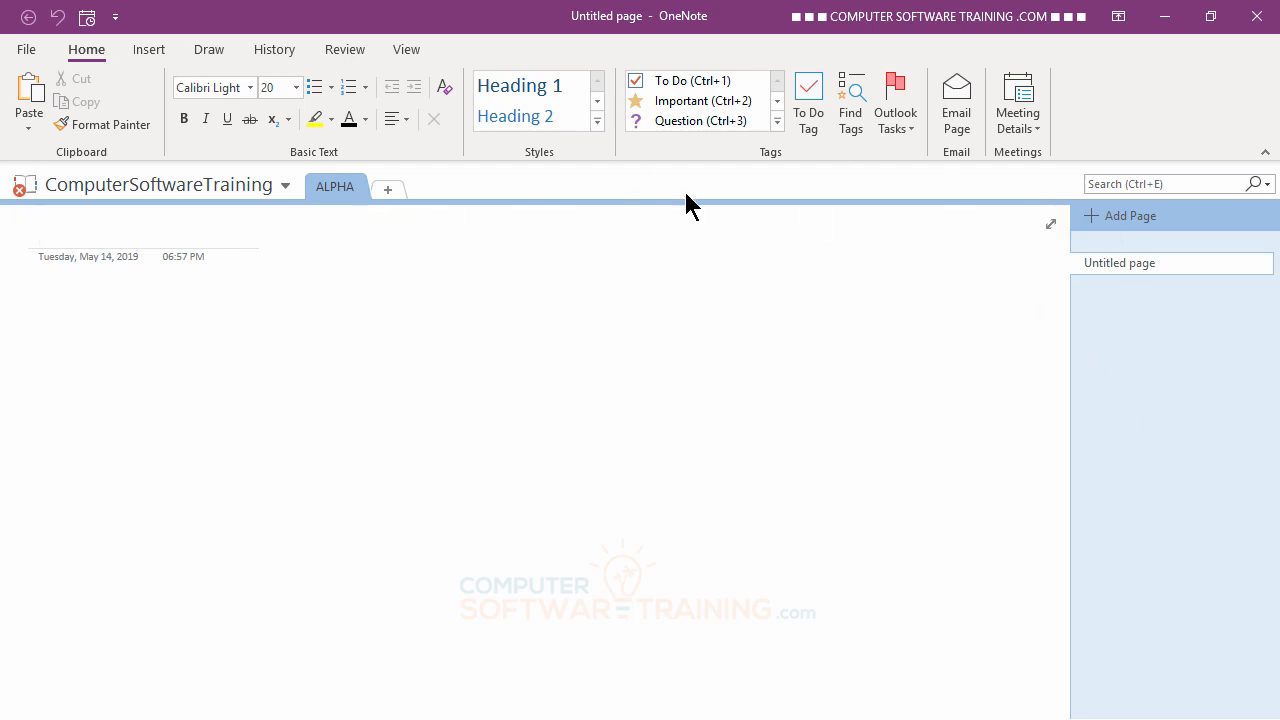
right_click(339, 193)
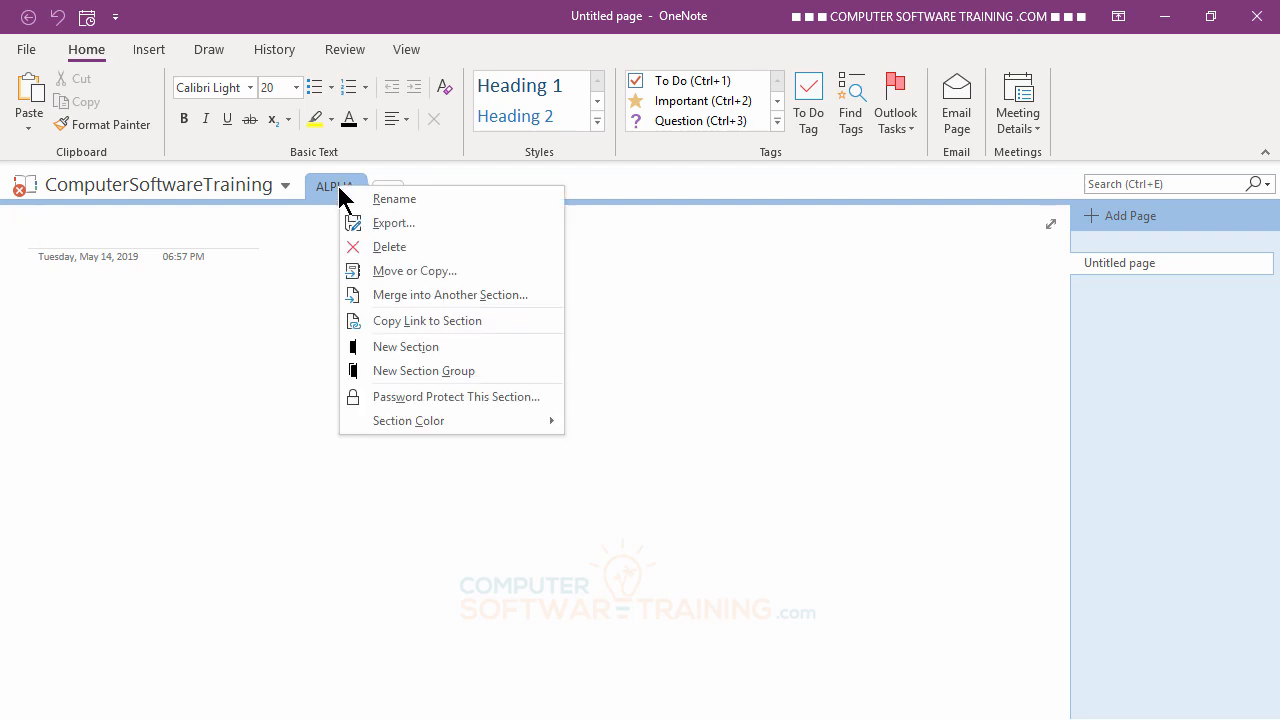
mouse_move(406, 421)
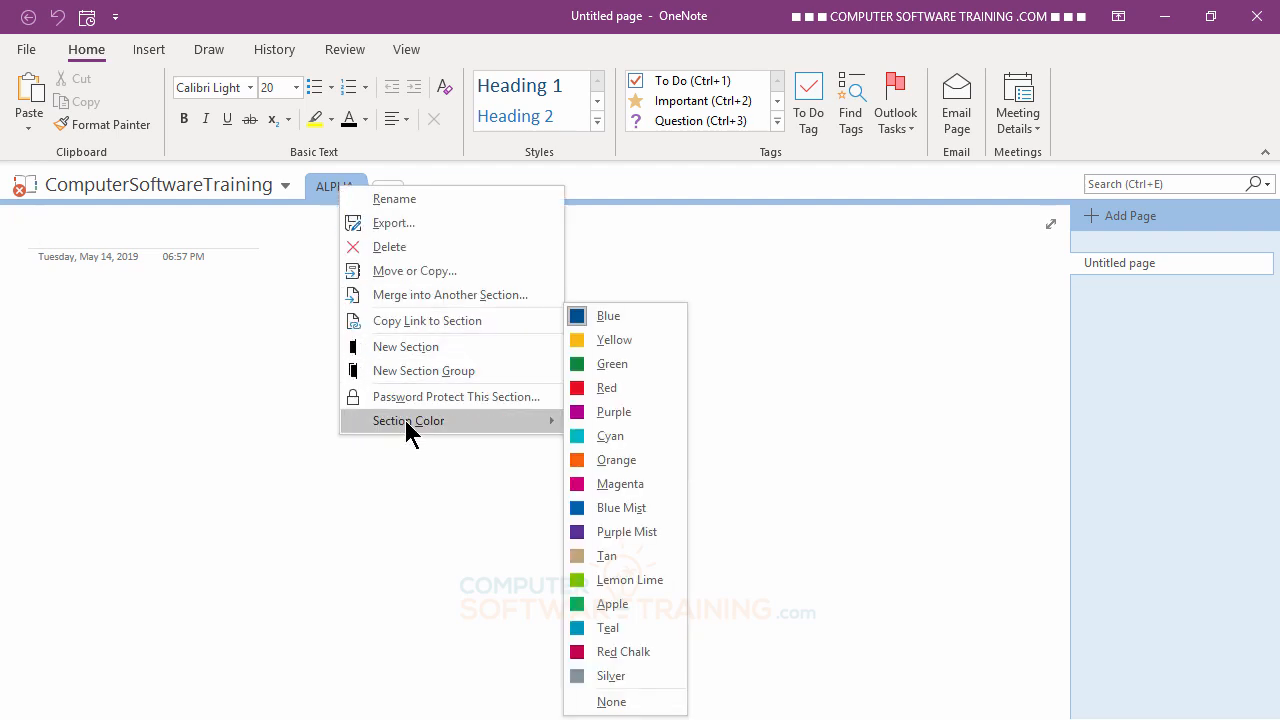
left_click(631, 597)
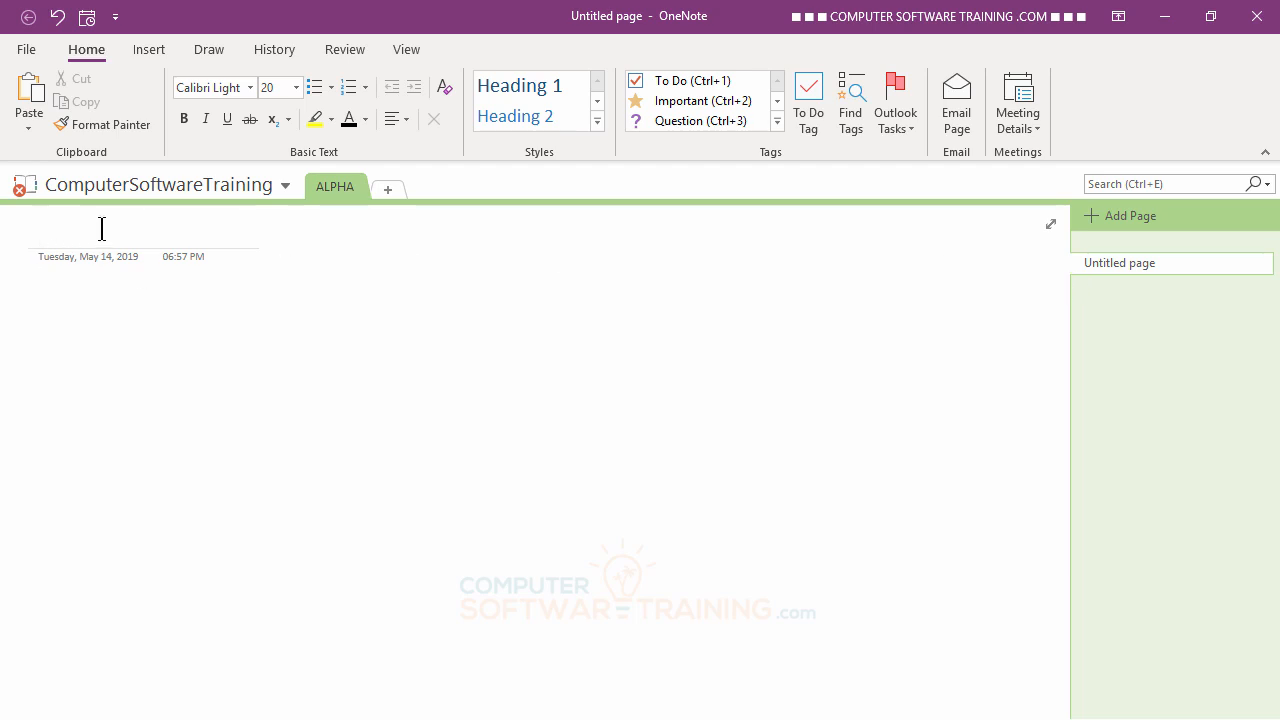
Title the untitled page "Alpha Page 1" and move on to the page body.
type("A")
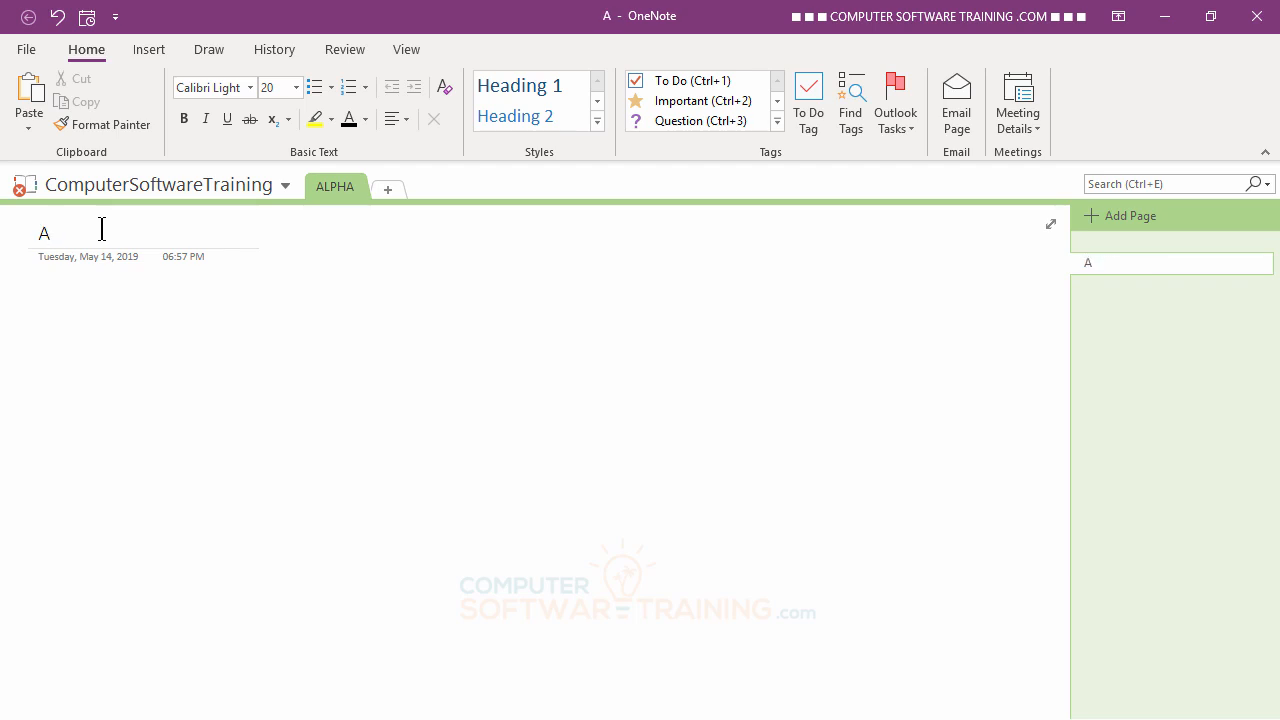
type("lpha Pag")
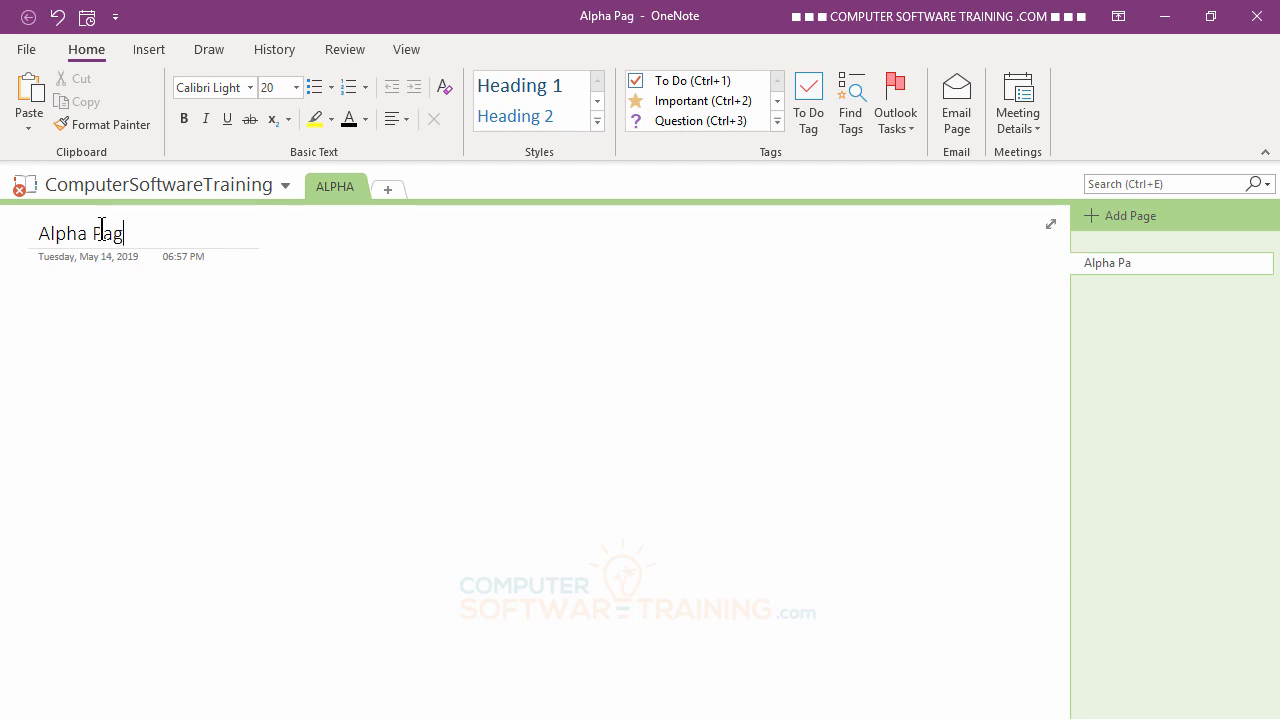
type("e 1")
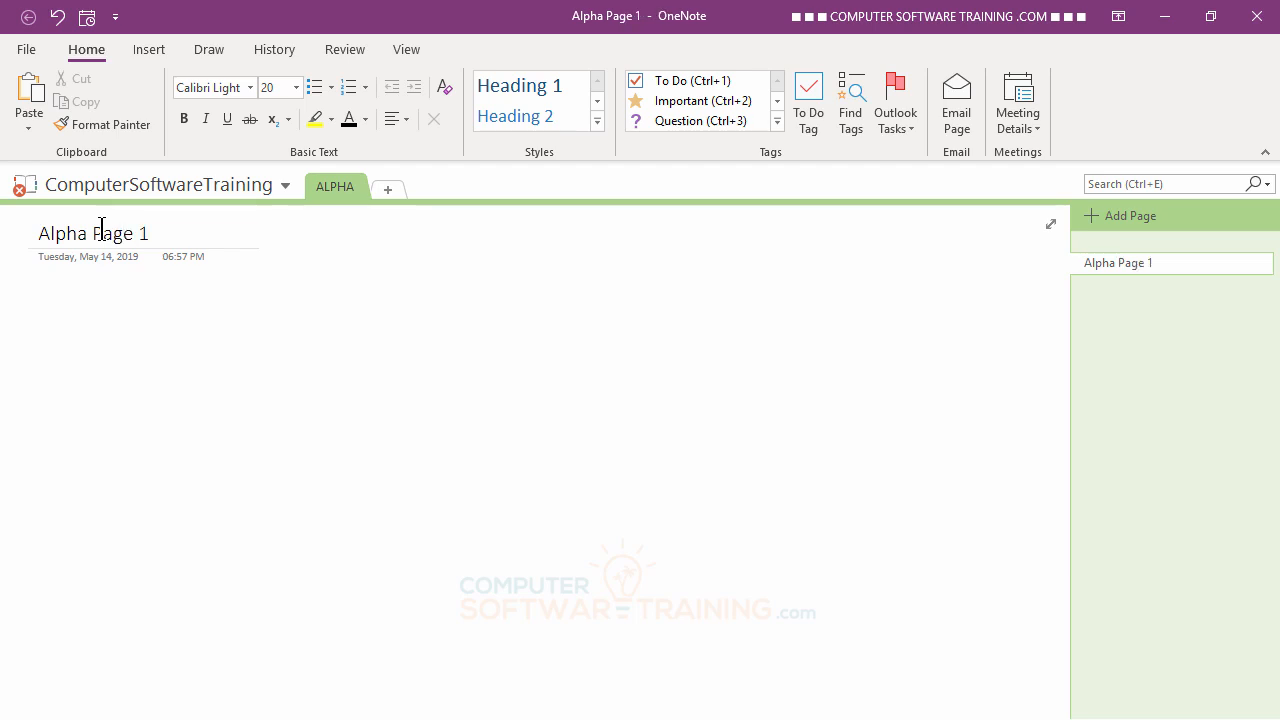
key("Return")
Set the paper size of Alpha Page 1 to Letter and look over the page's extent.
left_click(405, 53)
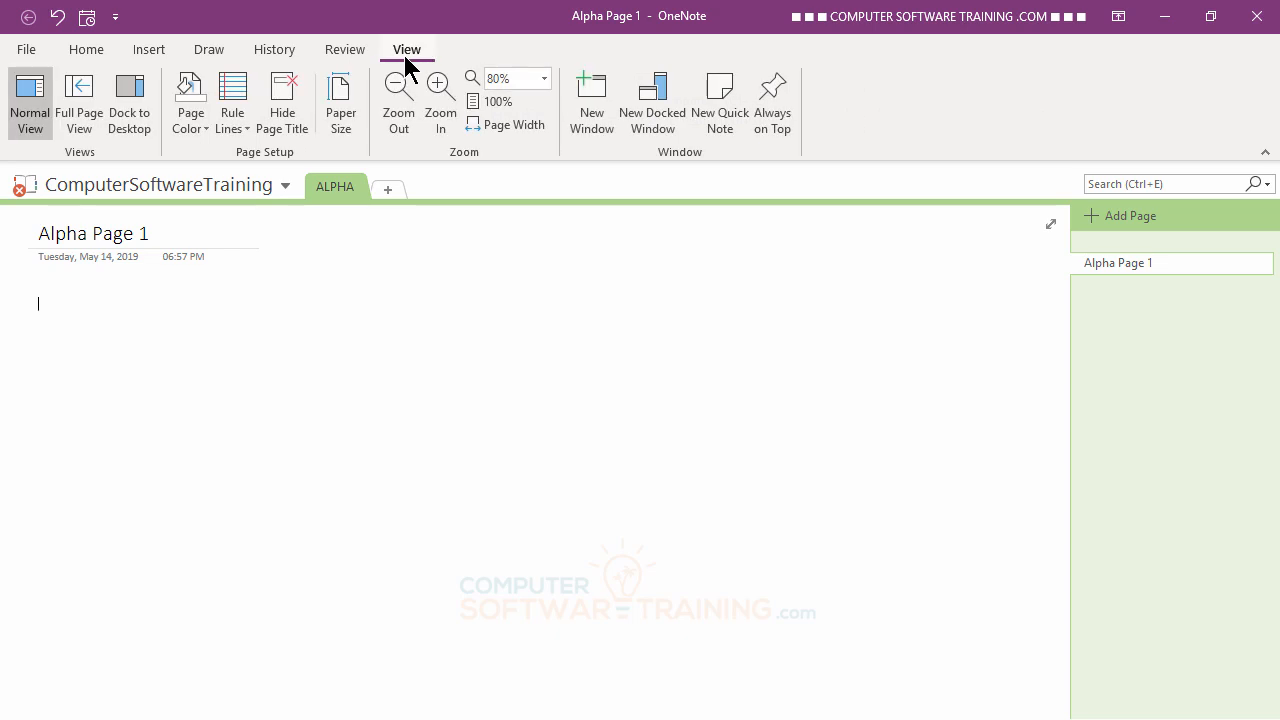
left_click(344, 125)
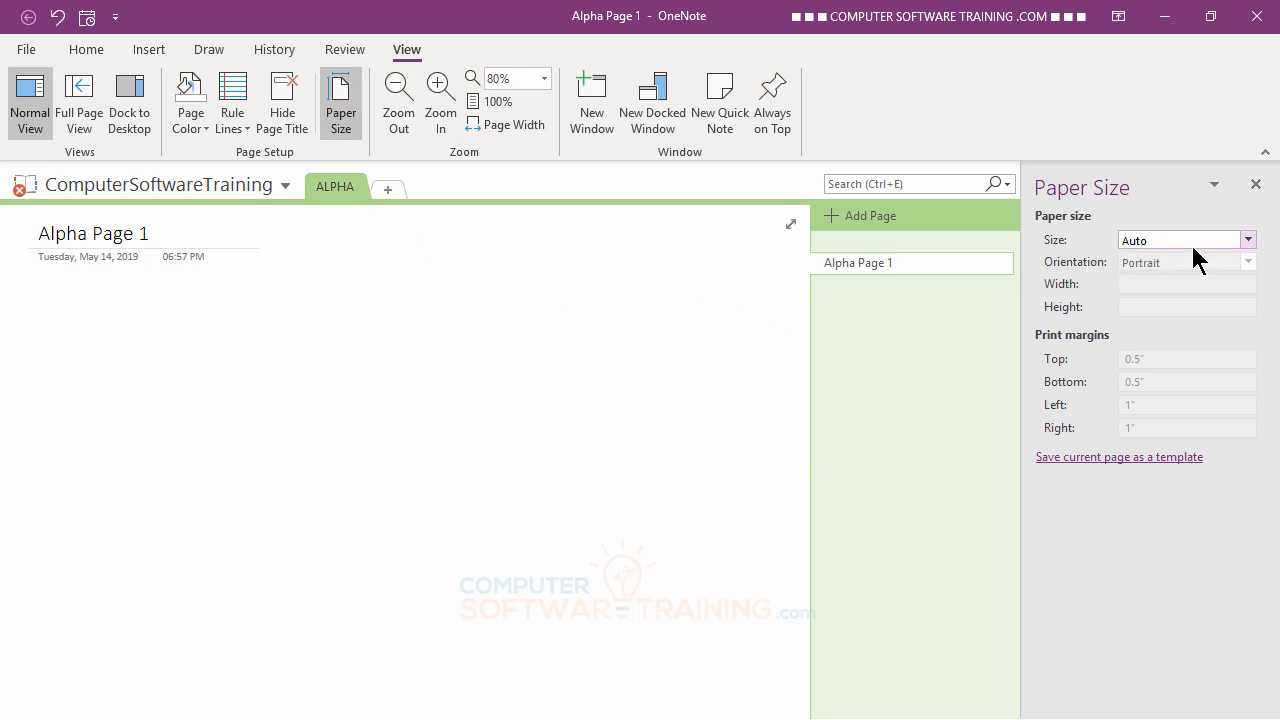
left_click(1248, 241)
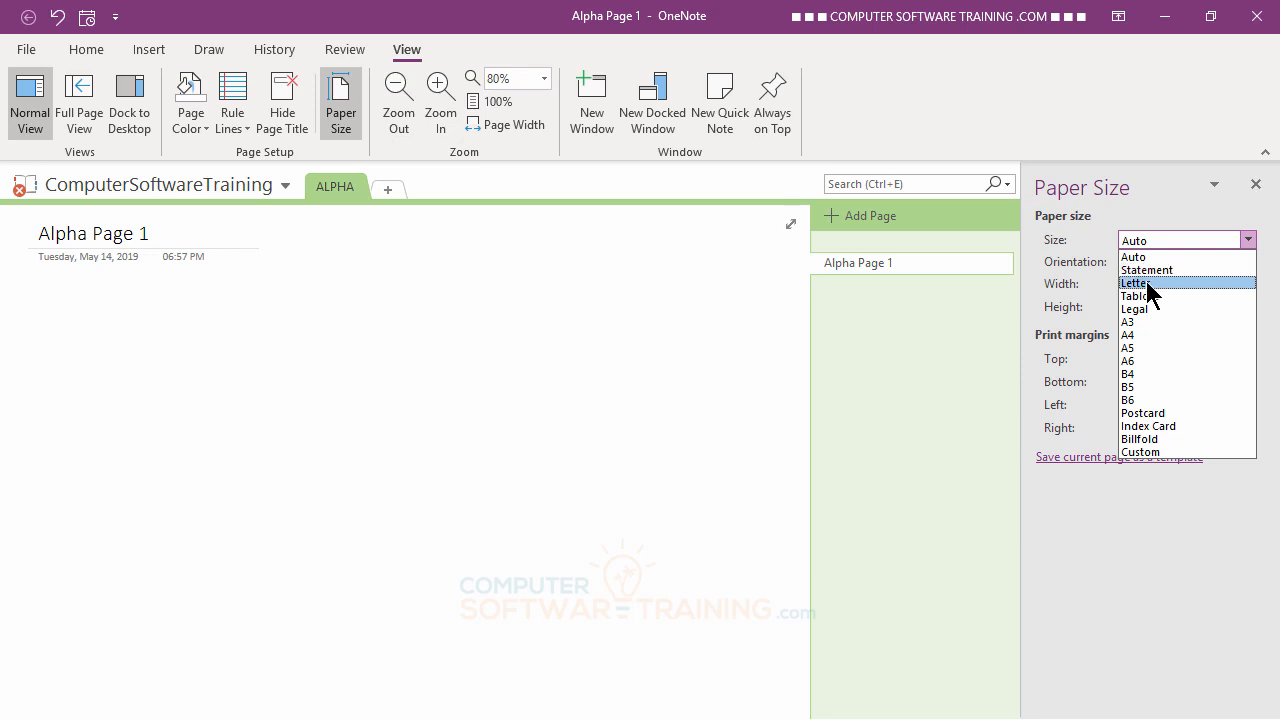
left_click(1136, 283)
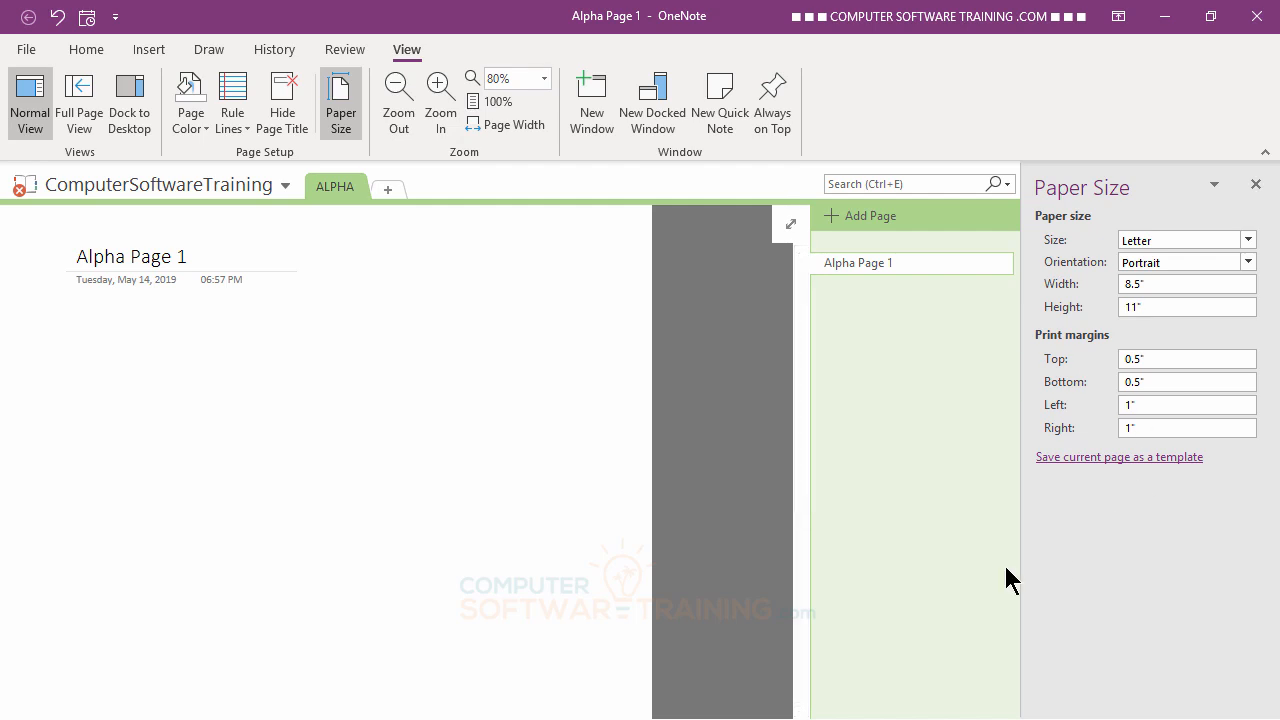
scroll(526, 455, "down", 10)
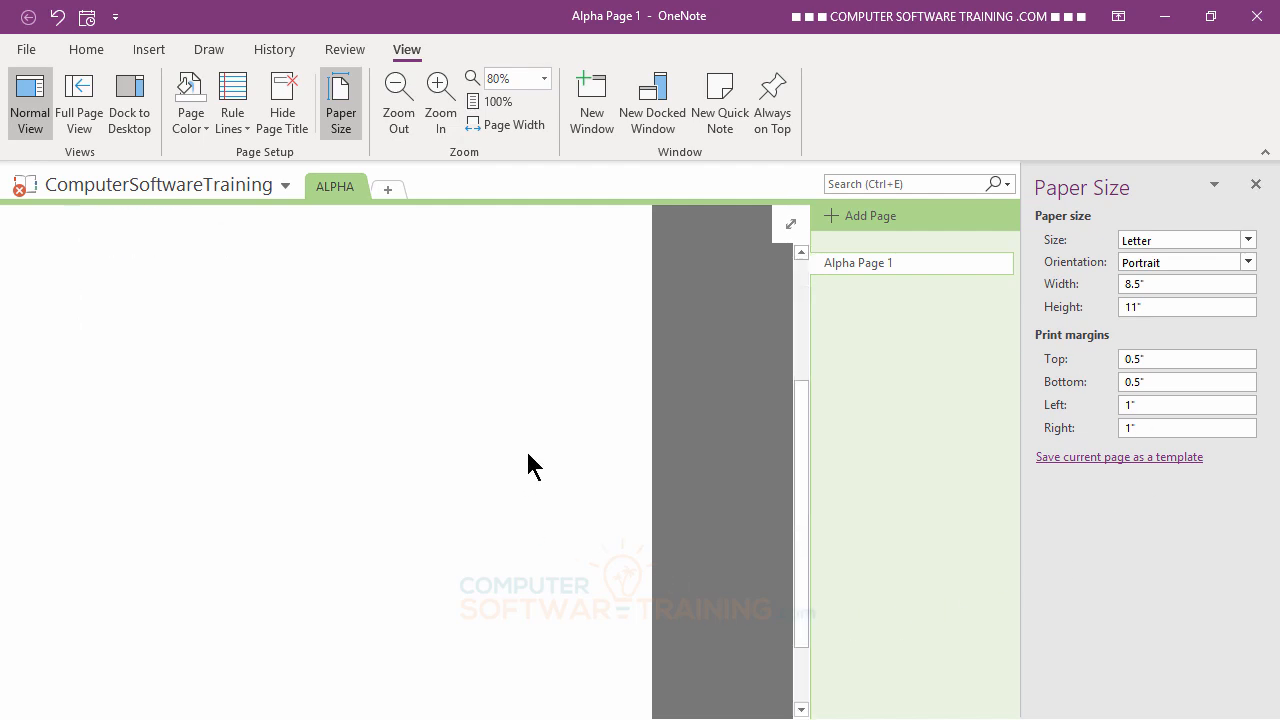
scroll(528, 463, "up", 10)
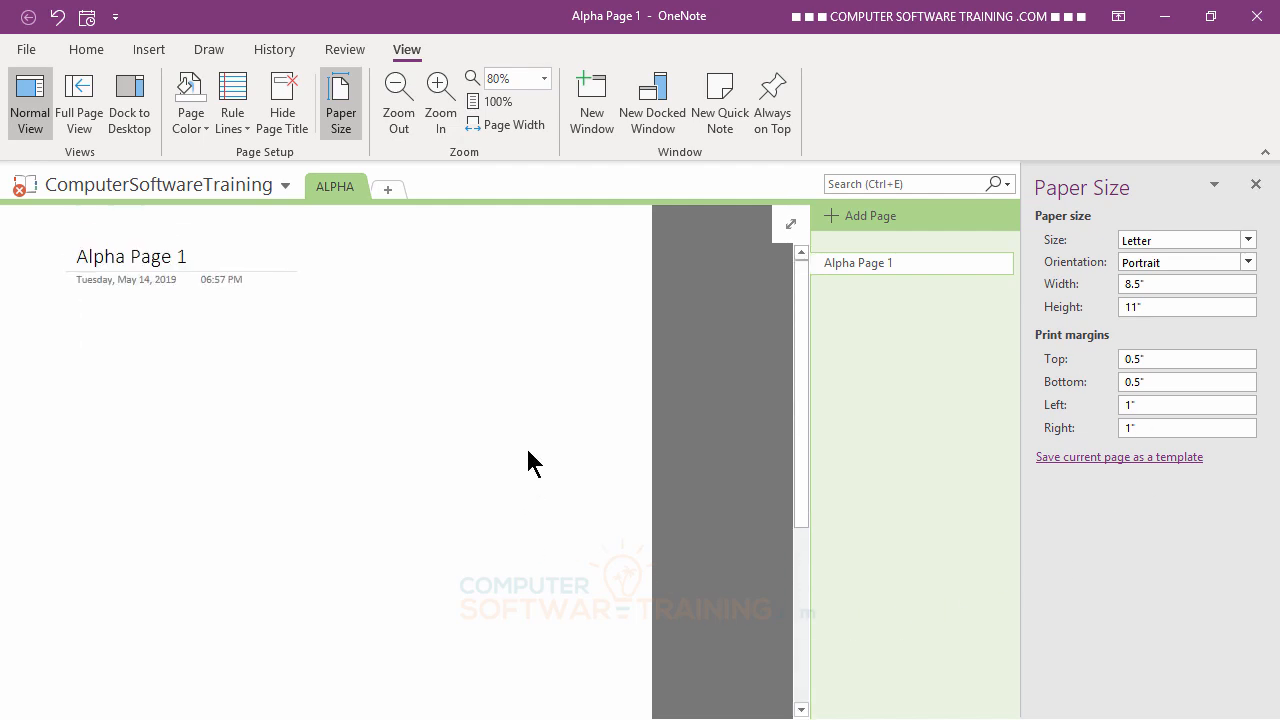
scroll(528, 463, "down", 10)
scroll(528, 463, "up", 10)
left_click(1255, 184)
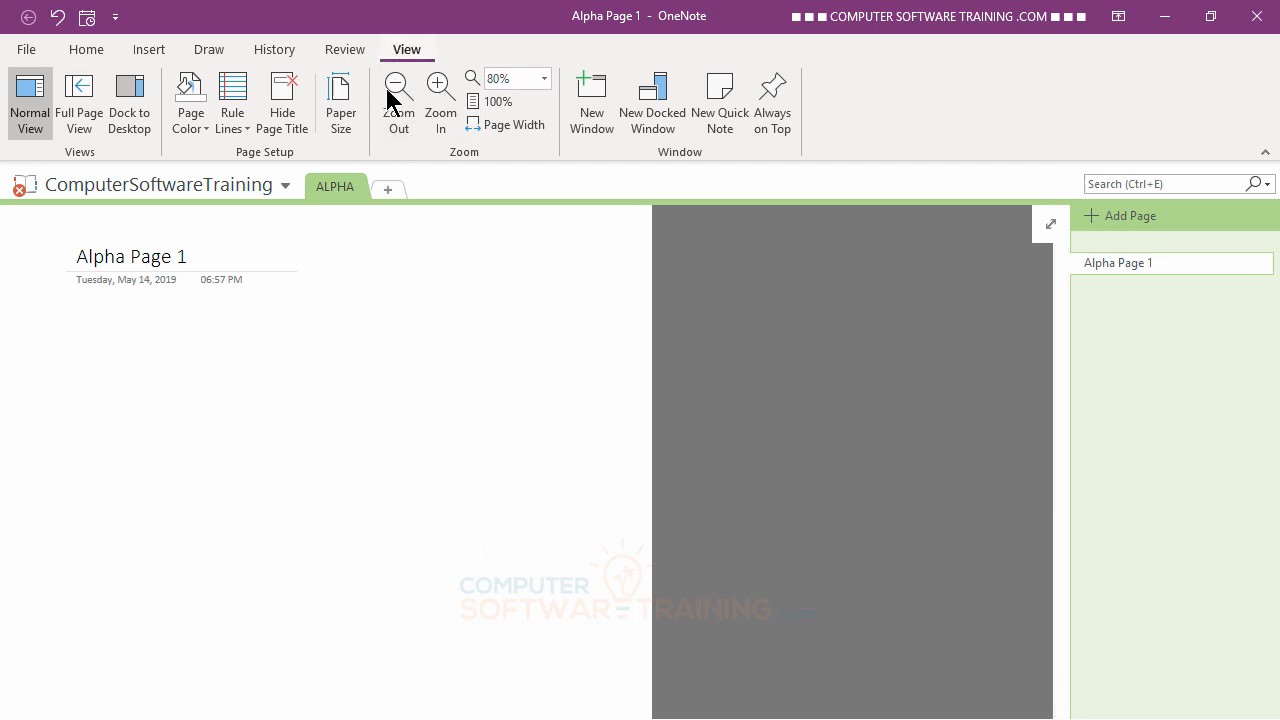
Give Alpha Page 1 a pale yellow-green page color.
left_click(197, 127)
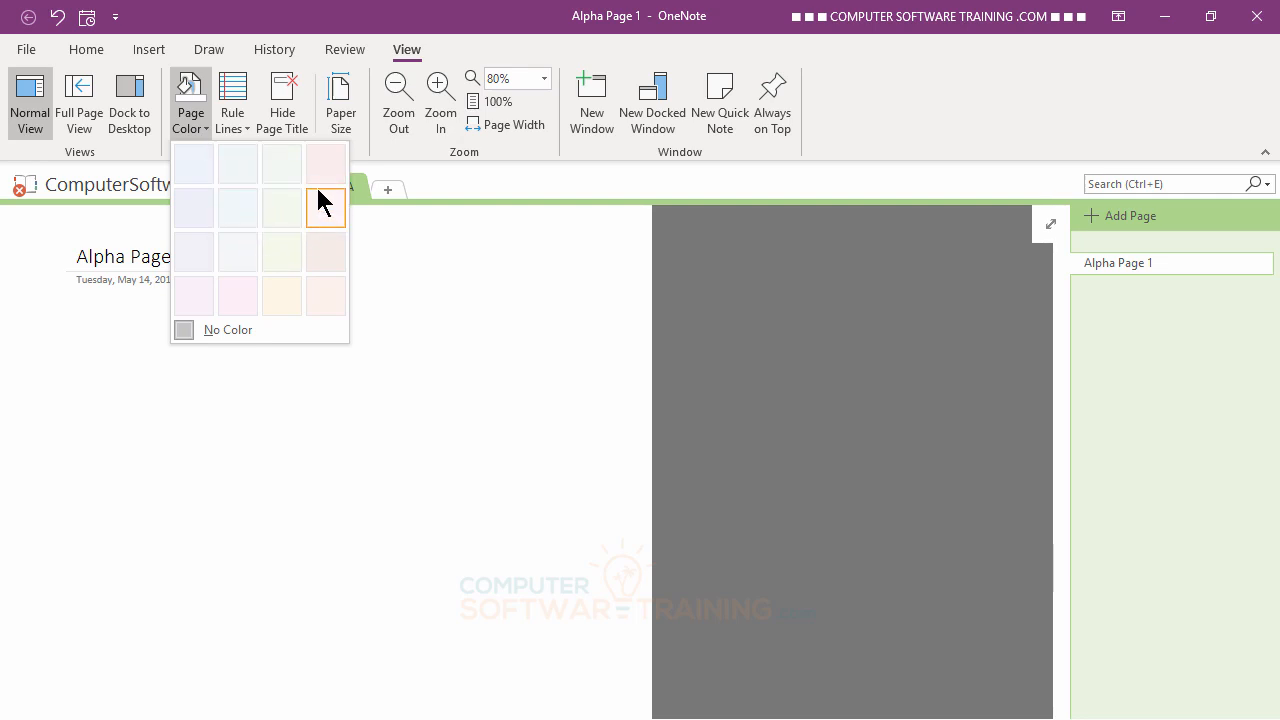
left_click(281, 250)
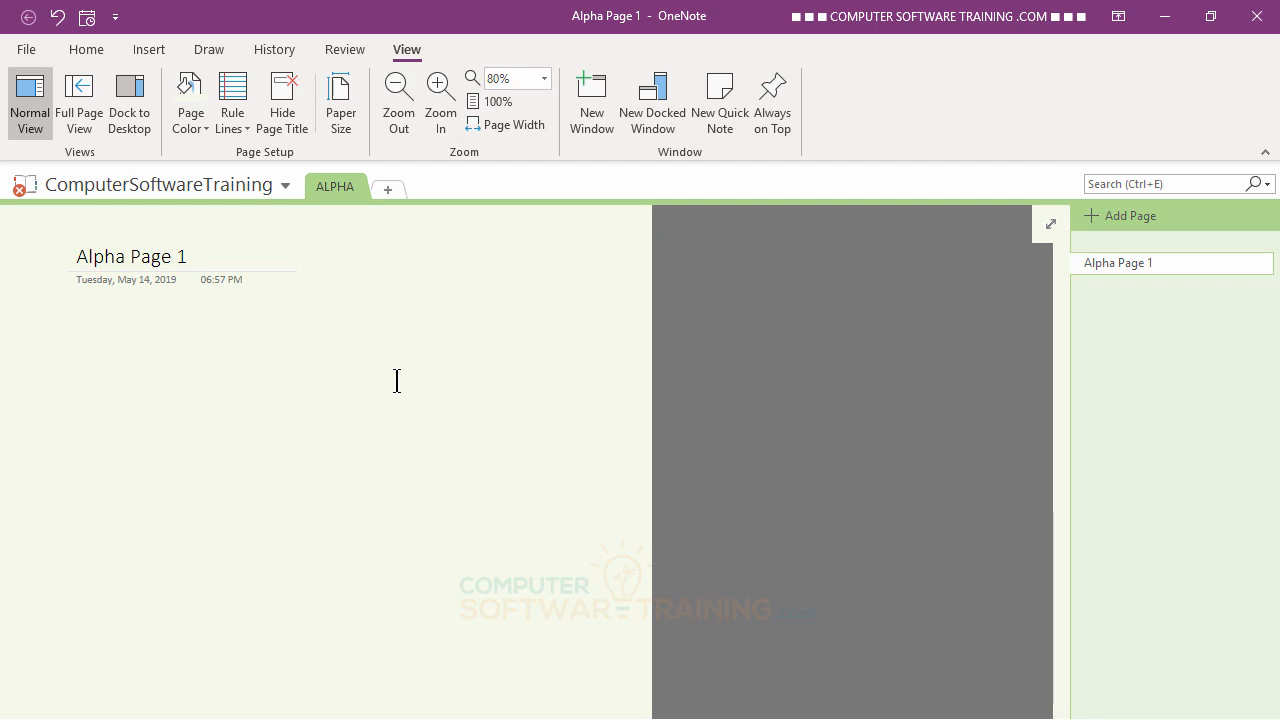
Try the third rule-line style with a red margin line on Alpha Page 1, and remove the rule lines again.
left_click(210, 50)
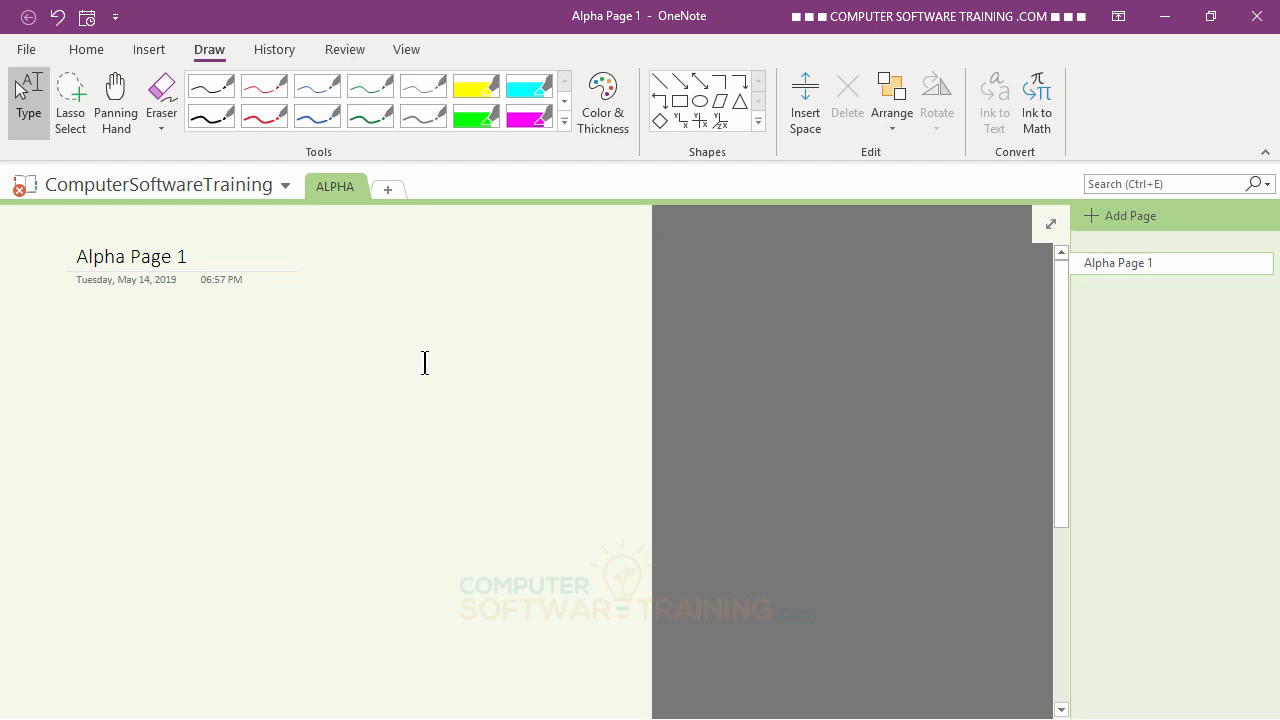
left_click(410, 52)
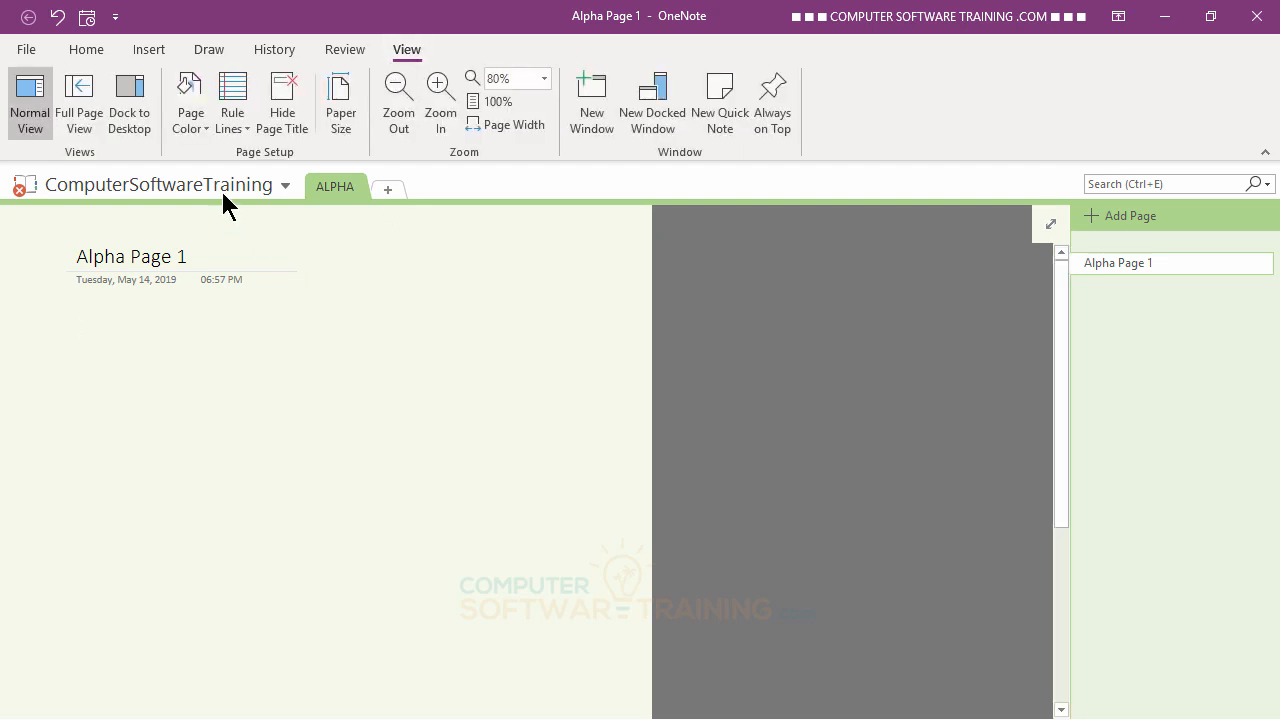
left_click(244, 128)
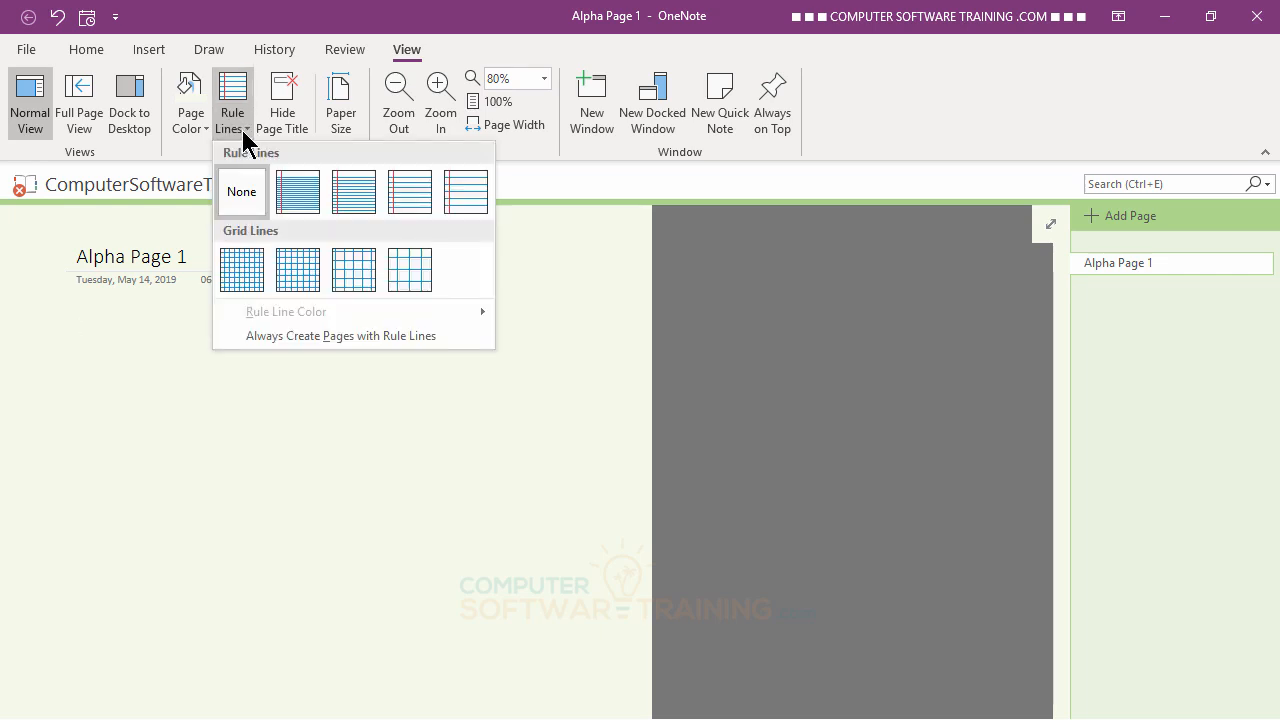
left_click(411, 201)
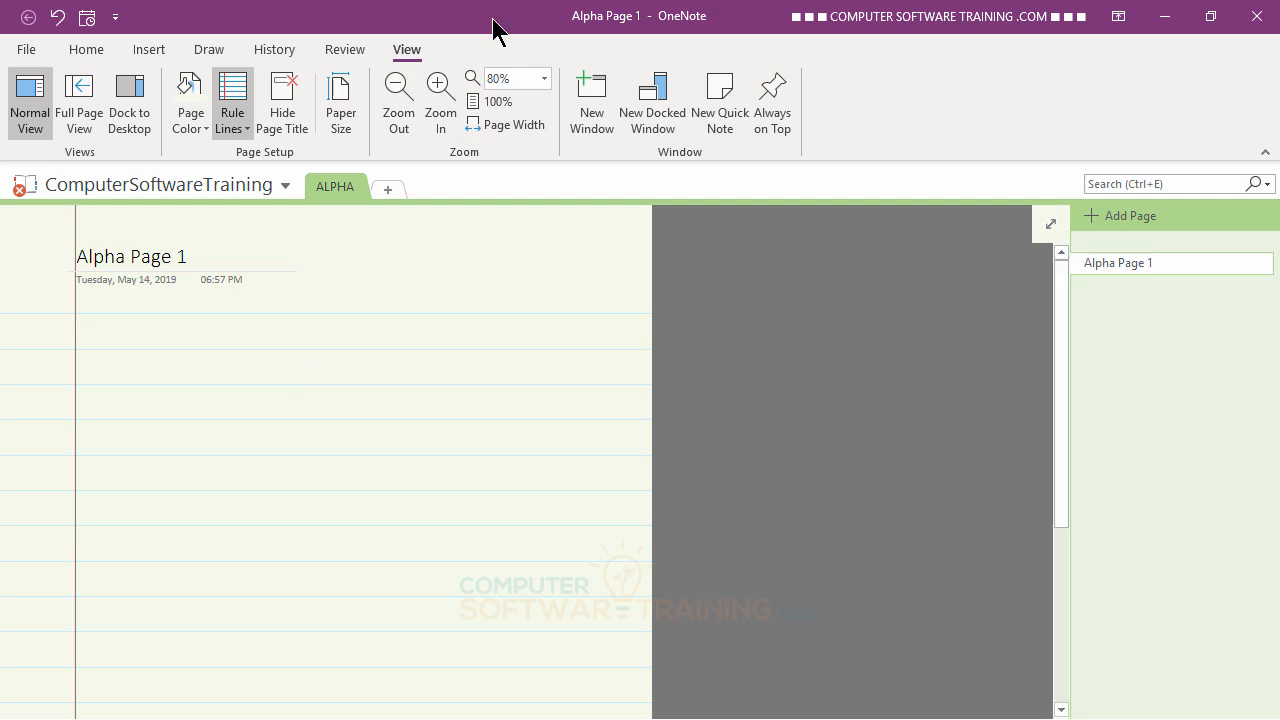
left_click(235, 137)
left_click(235, 193)
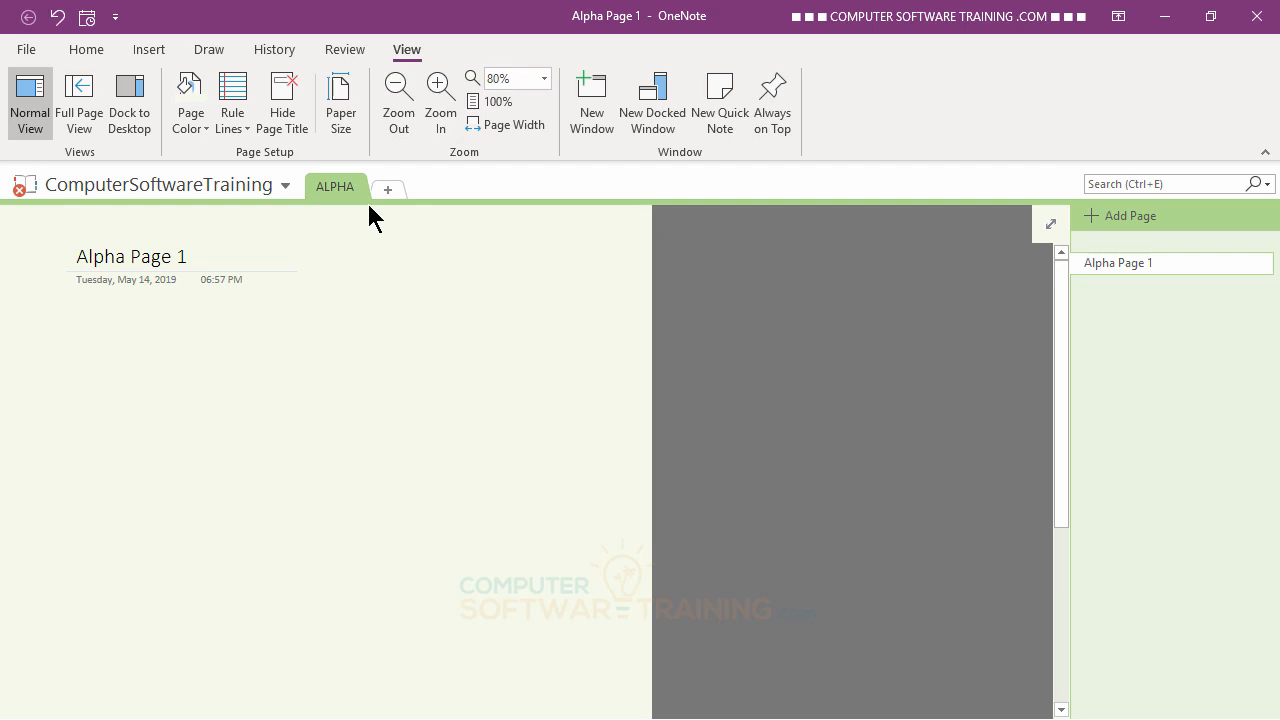
Return the paper size of Alpha Page 1 to Auto and close the paper size settings.
left_click(338, 122)
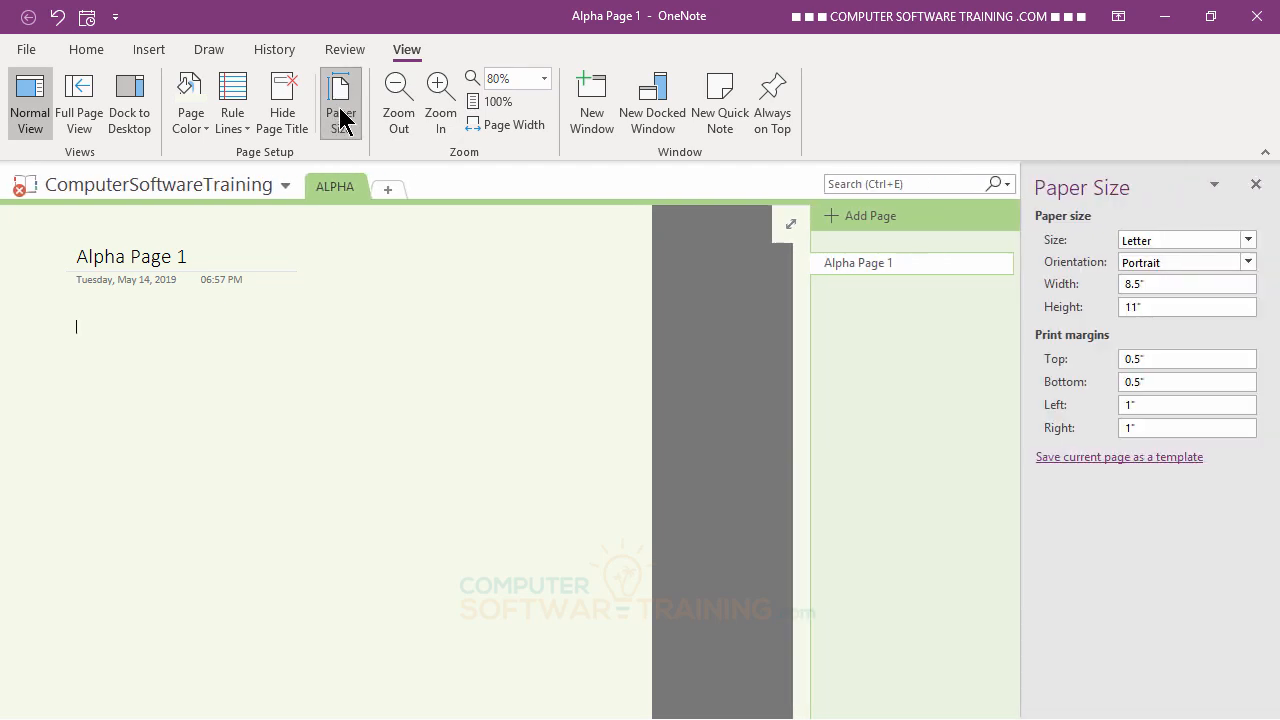
left_click(1248, 240)
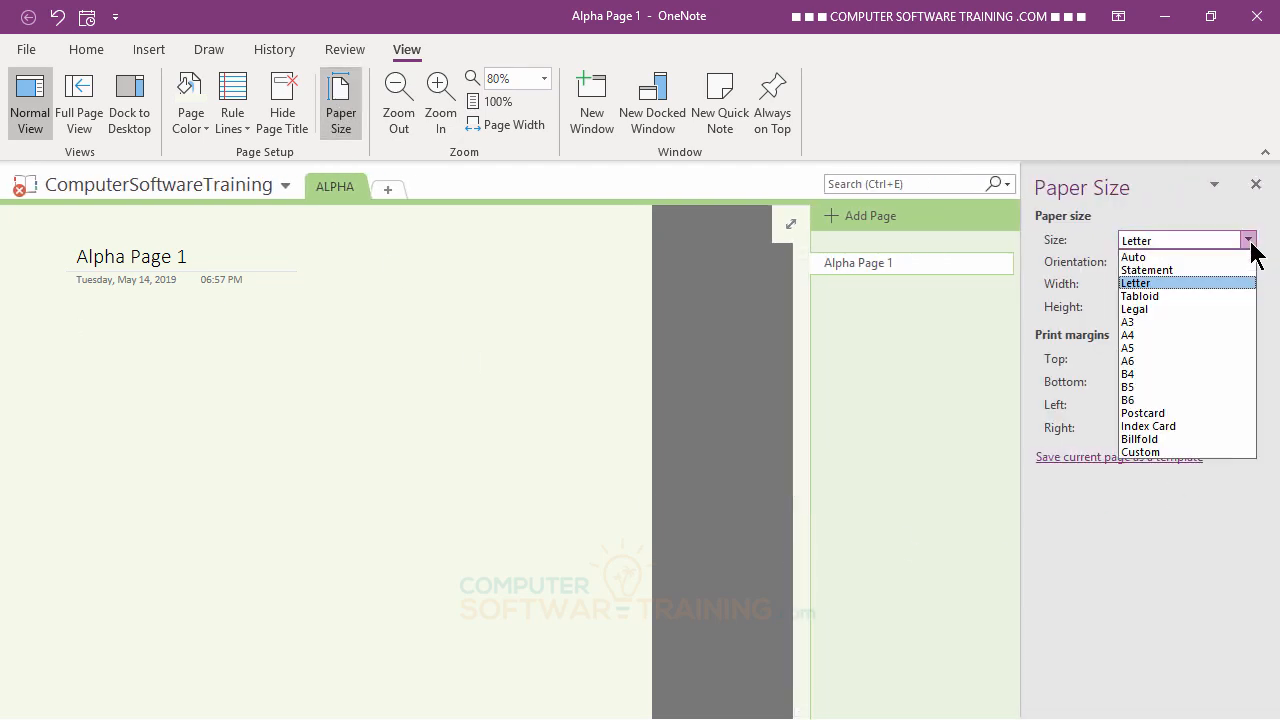
left_click(1153, 255)
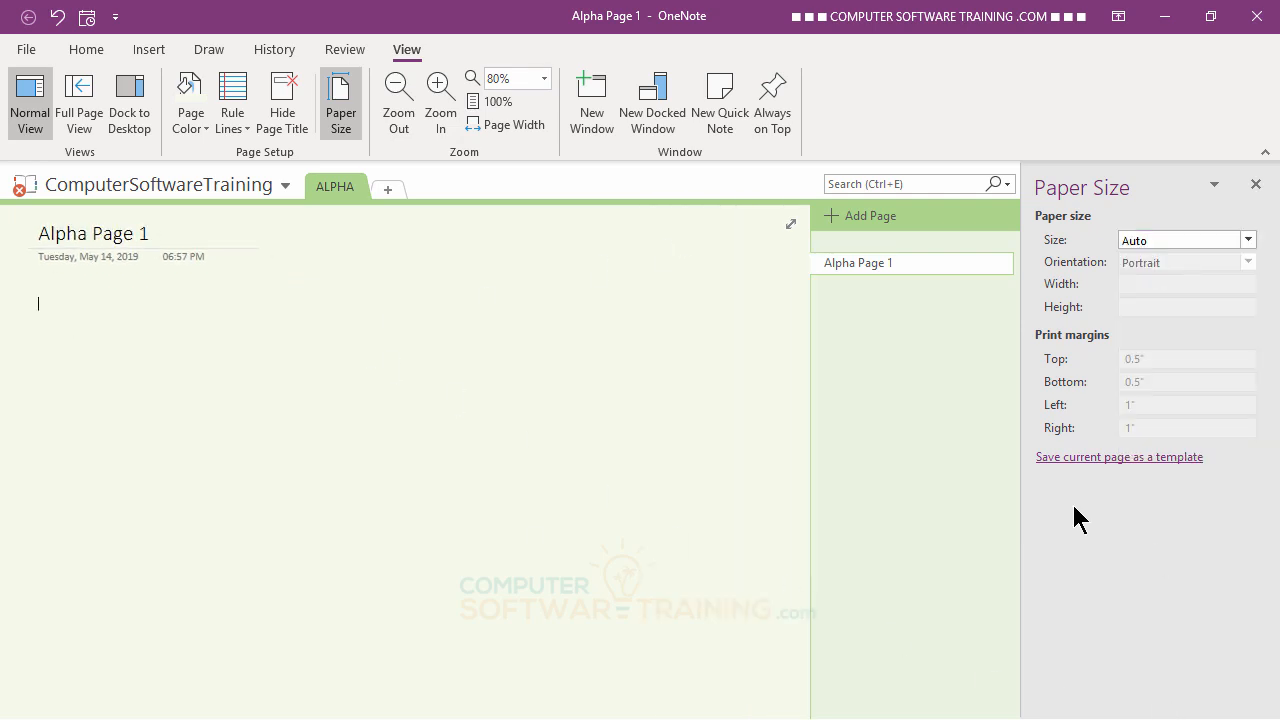
left_click(1257, 186)
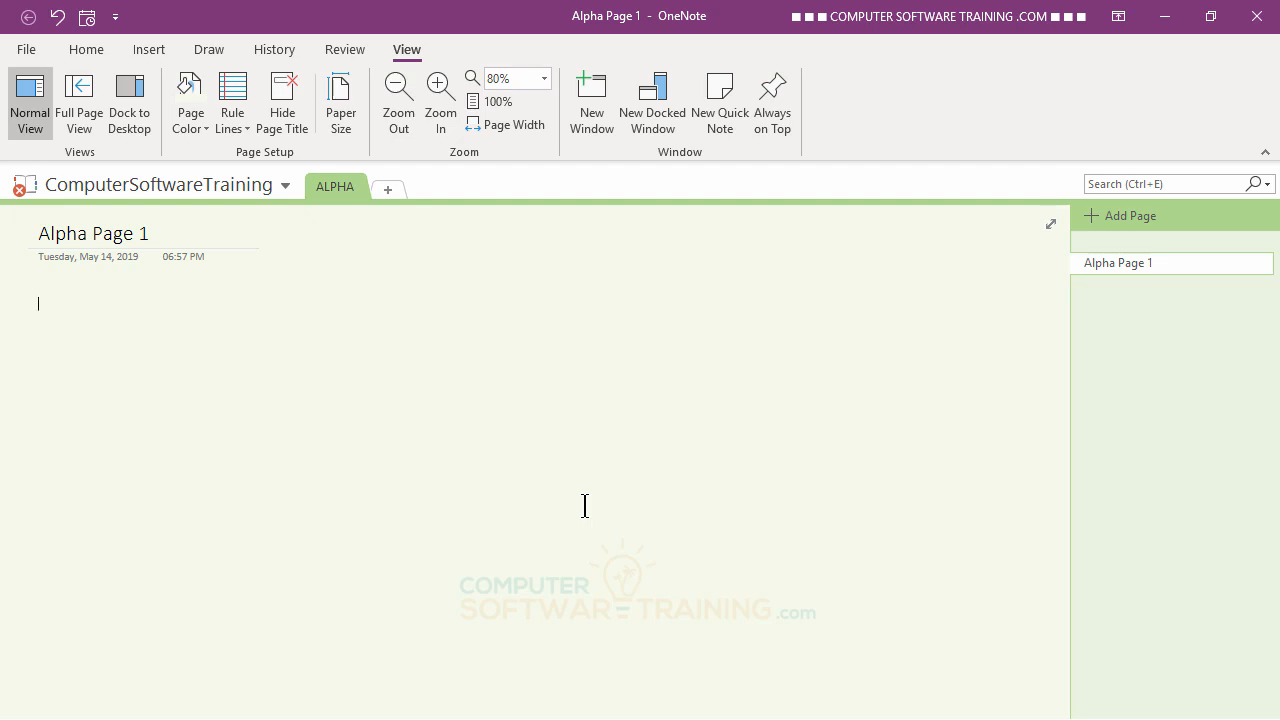
Write a five-line paragraph of placeholder text beginning "Fdklgj fdlkglfdj" below the title of Alpha Page 1.
type("Fdklgj ")
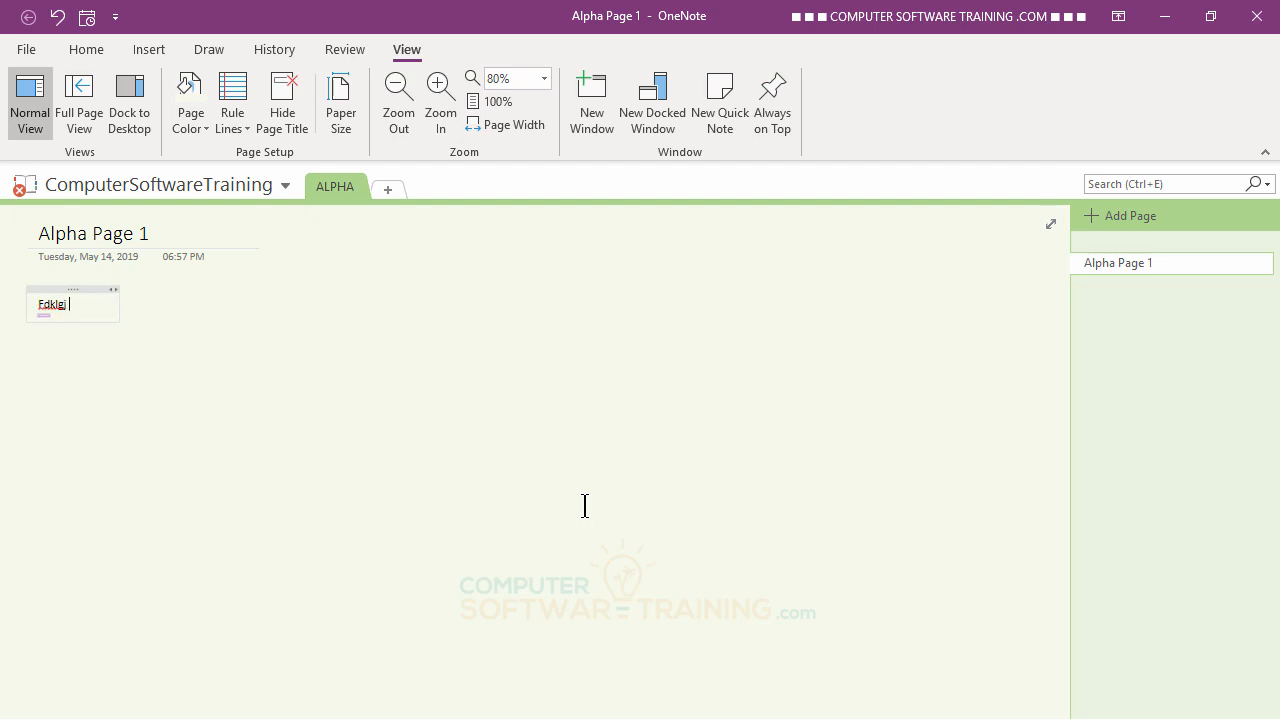
type("fdlkglfdj g lkdfjklg jdflkjg ldkfj g lkdfj glk dfjlkg jdflkgj dflkj gldkfj glk d")
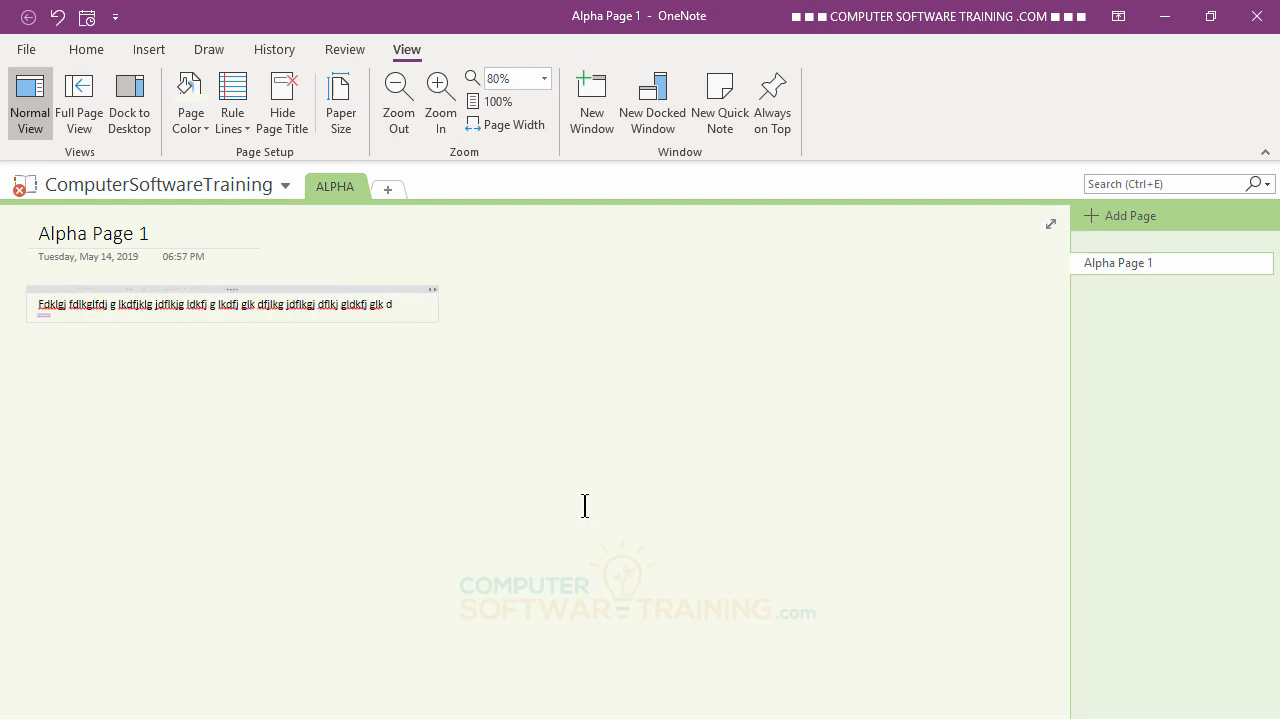
type("fj lkgdj flkgj dflkjg ldfkj glkdfj lgkj dflkgj df lkj gldkfj glkdfj lgkdj flkgj fdlk")
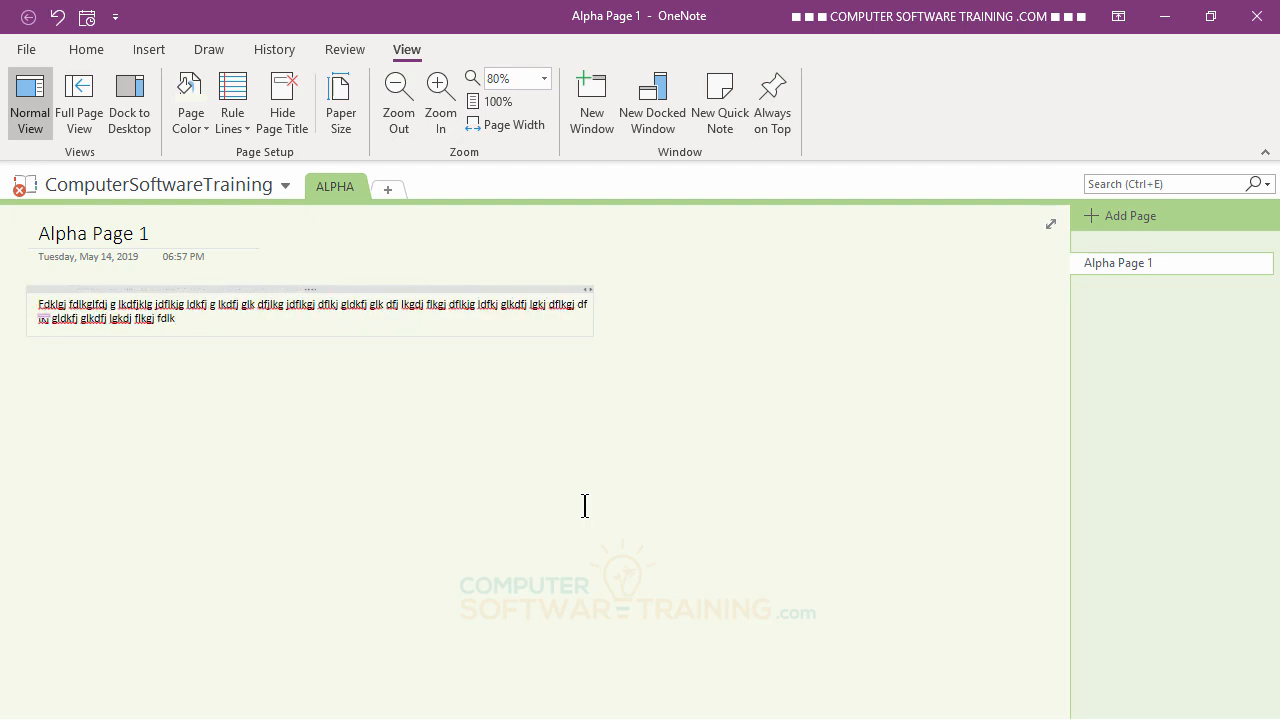
type("jg fldkj g lkfdj gl fd jlkg jdflkgj dlkfjg lkdfjglkdfj lkg jfdlkj gldkfj g lkdf kgl")
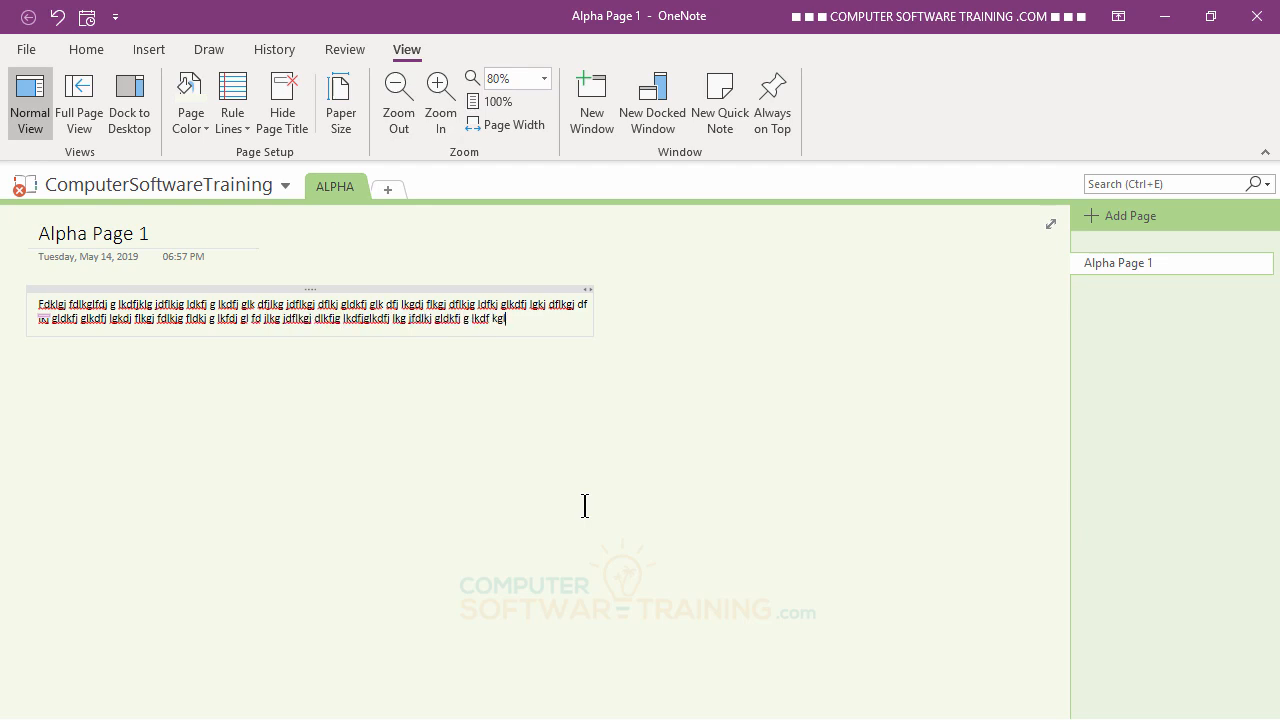
type("j dfkljg lkdfjglkjd flkgj fdlkgj dflkjglkfdj glk jdfklg jdflkj gkldfj gkl jfdlkg jfdklj glfdkj gkl fdjlkgj fldkj g")
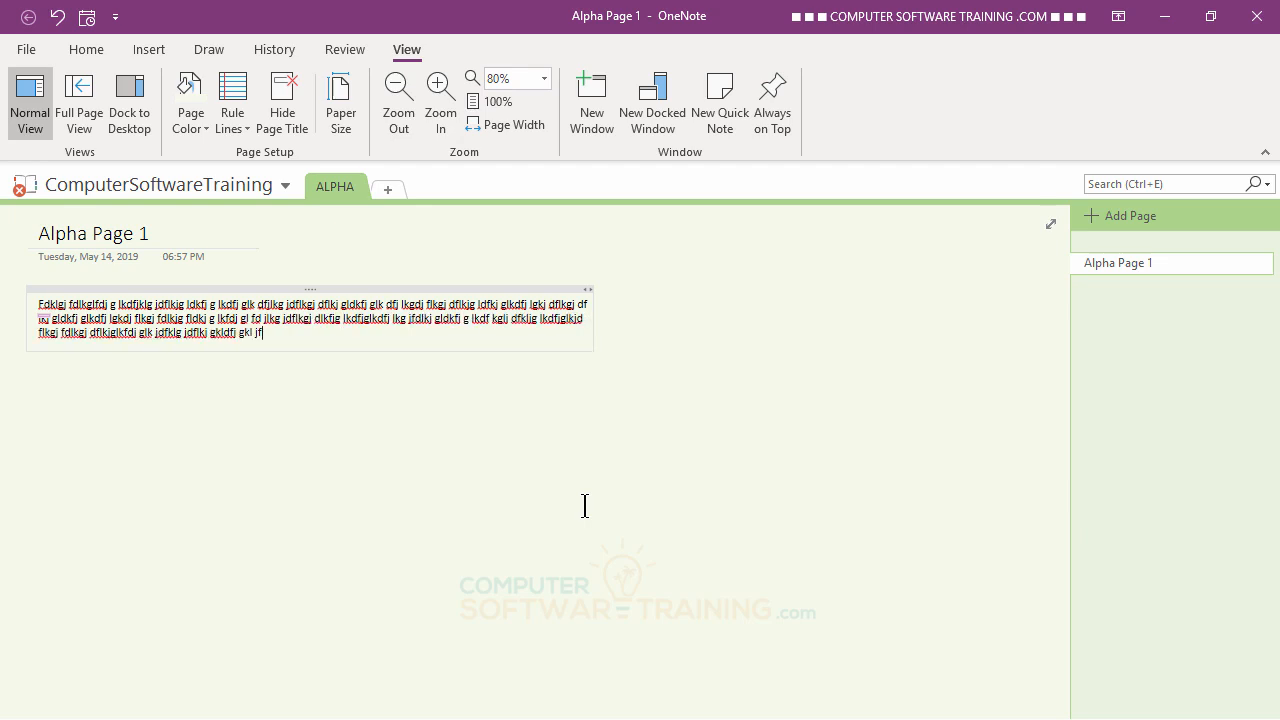
type("lkj gldfj g lkfdj")
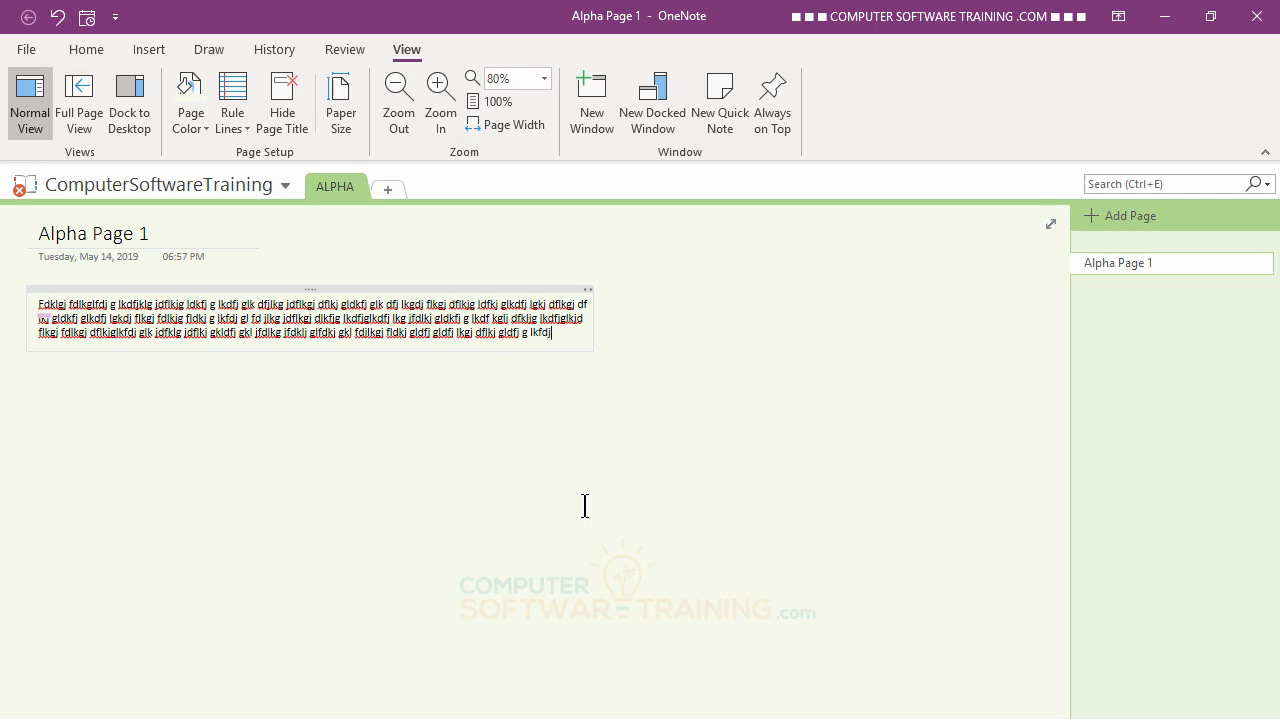
type("kgl jfdklj gdflkj g lkfd jgkl jfdklgj dflkj glkdfjglk jfdlkjg lkdfjglk jdf")
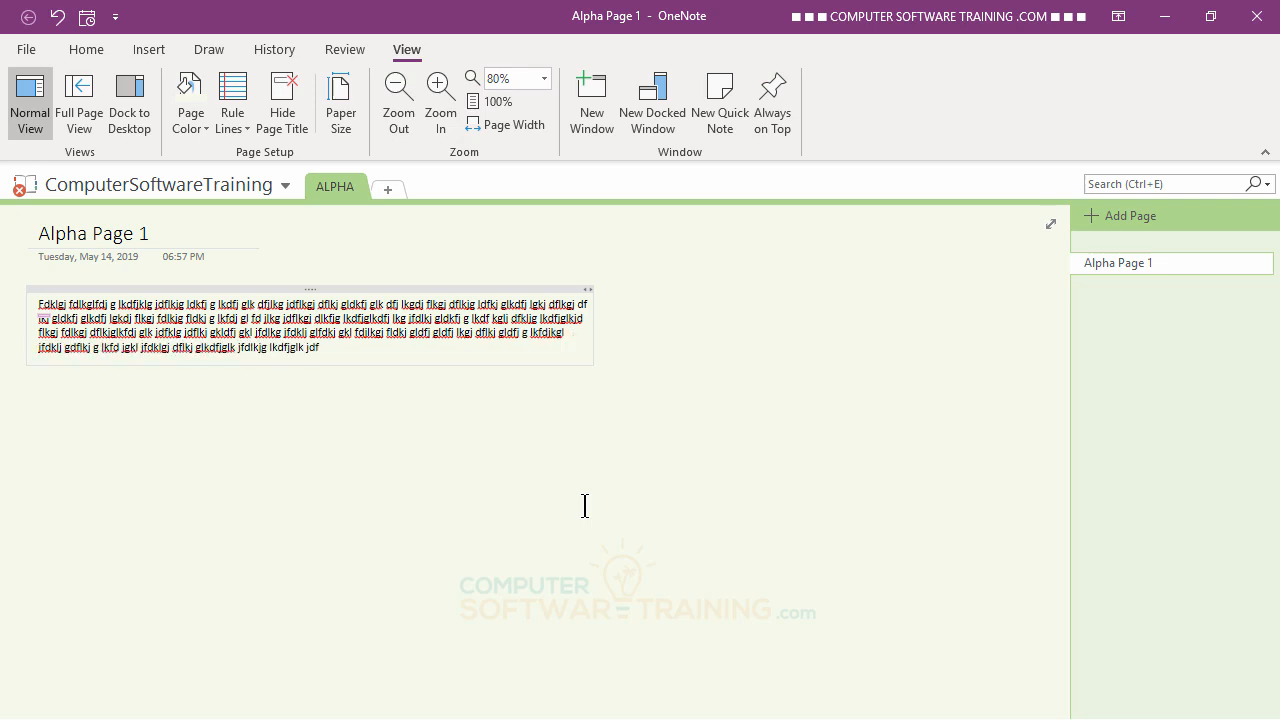
type("lkg jfdlkj gl dfjgl jdflkg jfdlkj glkdfjglk jdflkj gdflkj glkfdjgk ljfd")
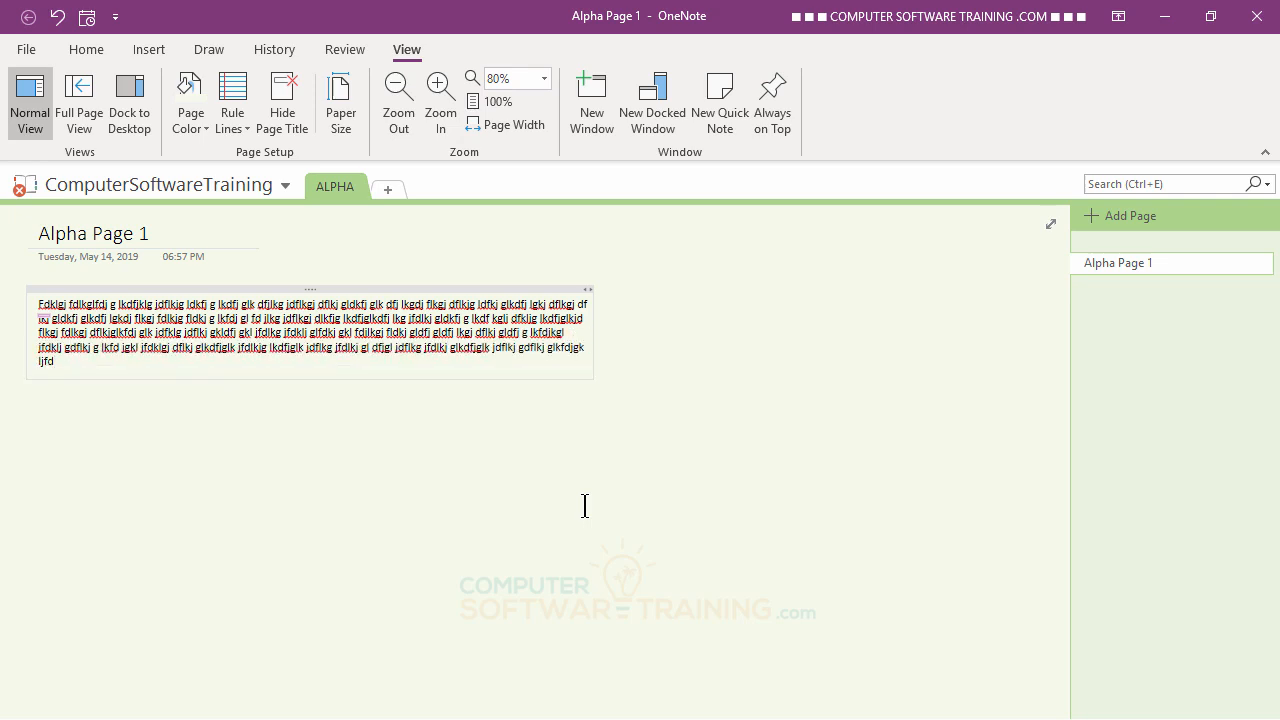
type("lk gjdflk jglkfdj gkljdfk gjfldk jgldfjlgkjdflkj gldf jglkdfj gljfdlk gjfdlk jg lkdfjglk")
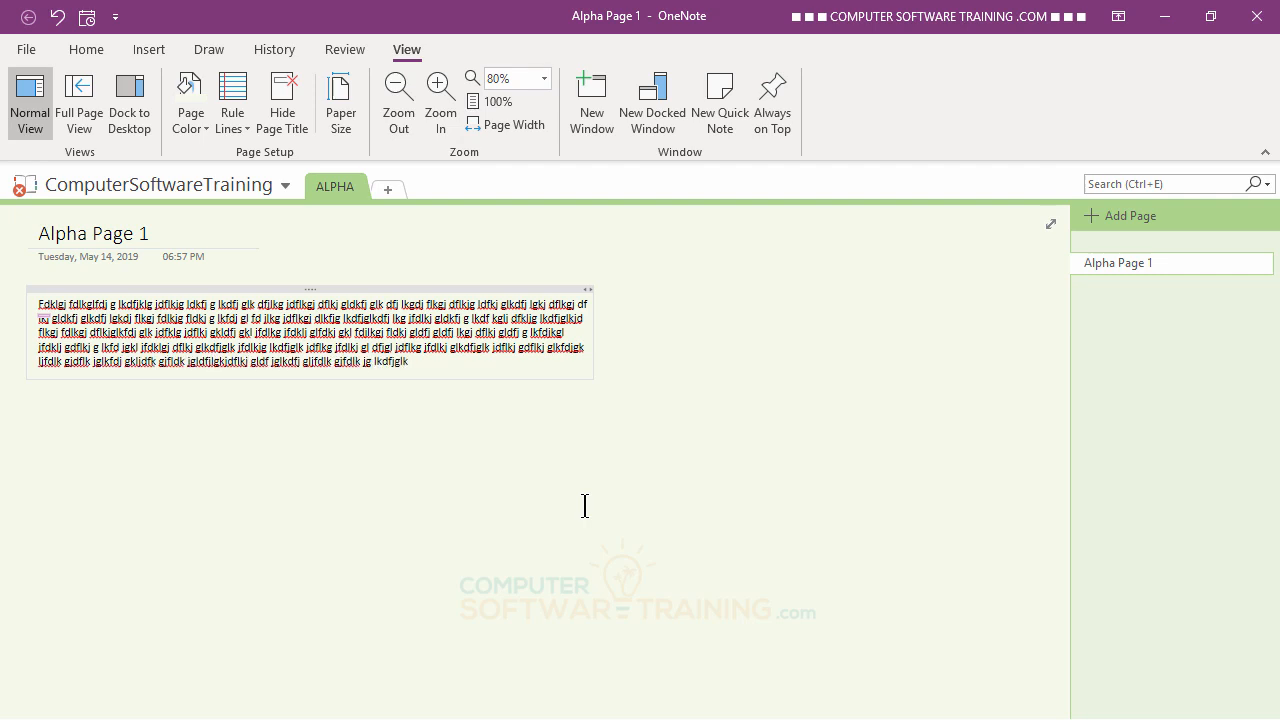
Add a second placeholder paragraph beginning "Hdsjhfkjdsh" after a blank line, and narrow the note container to about the title line's width.
key("Return")
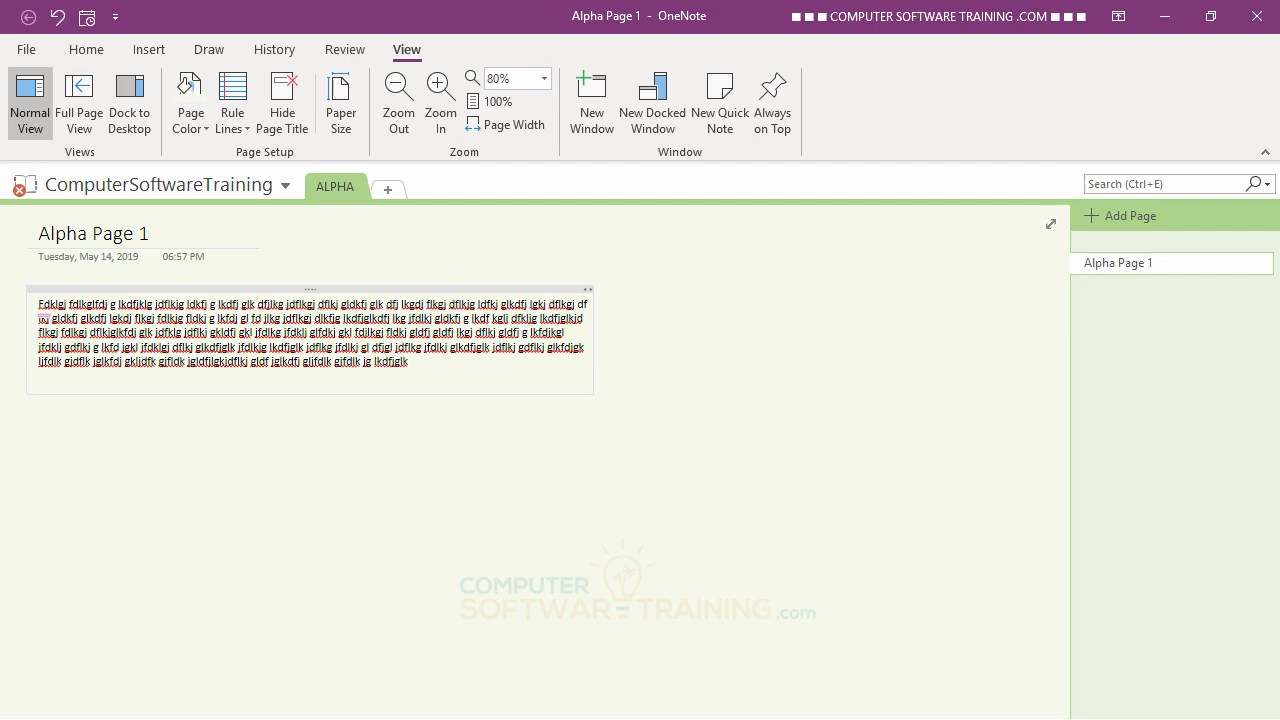
key("Return")
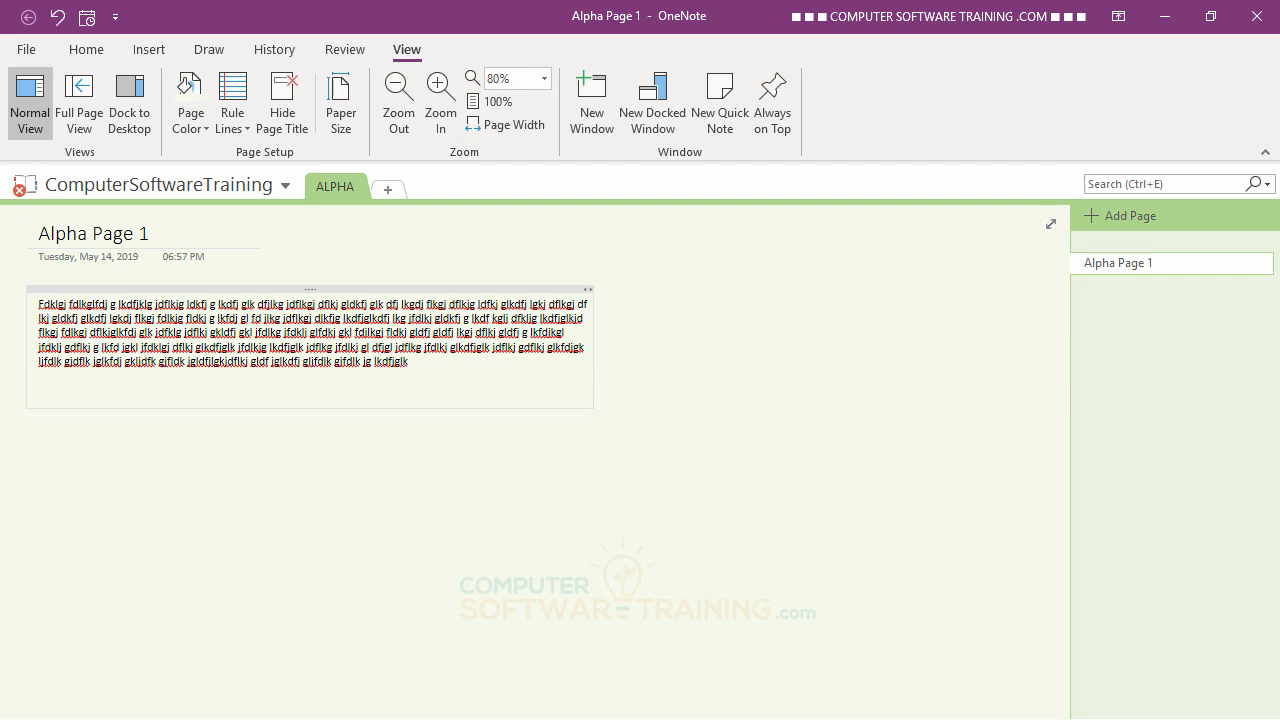
type("Hdsjhfkjdsh kfhsd jkfh sdkjh fkjsdhfkjhsd kjfh sdkjh fksdhkfh sdkjhf sdkh ")
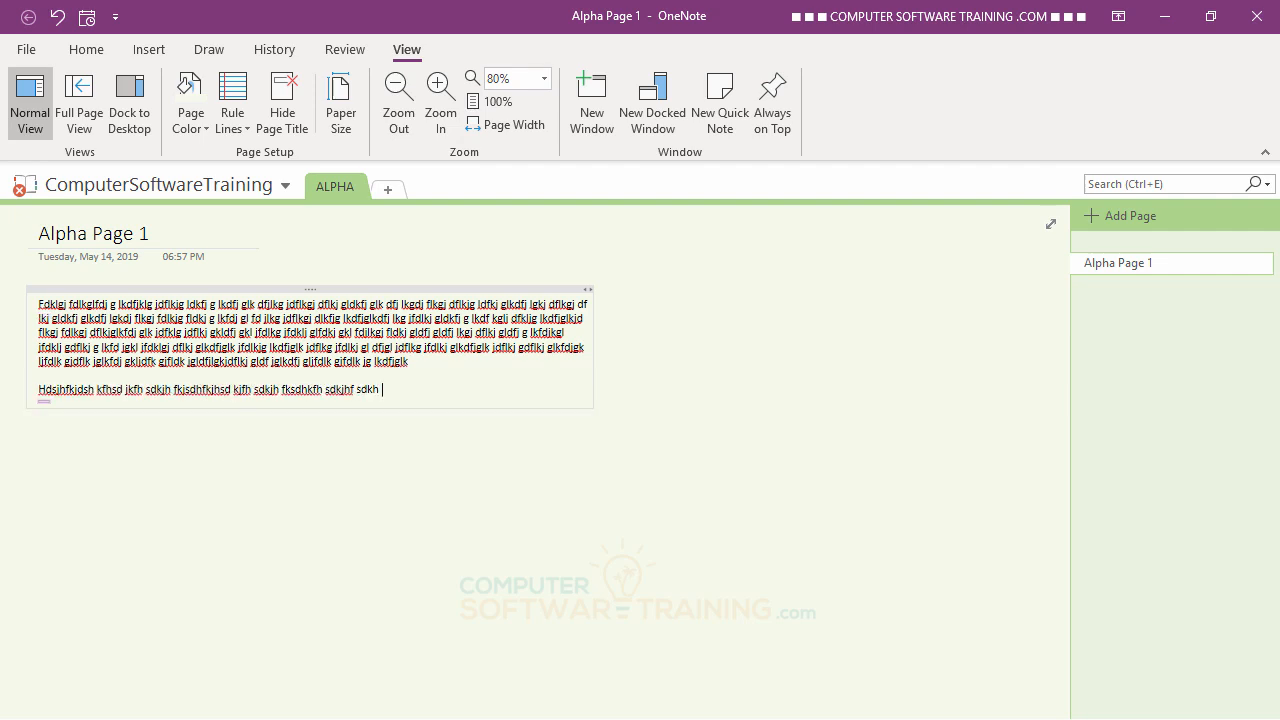
type("fkjsdhkfh sdkjh fksdjhfkjsdh kjfh sdkjhf ksdjh fkhsdkjfh ksdj hfkjsdh kfj hsd")
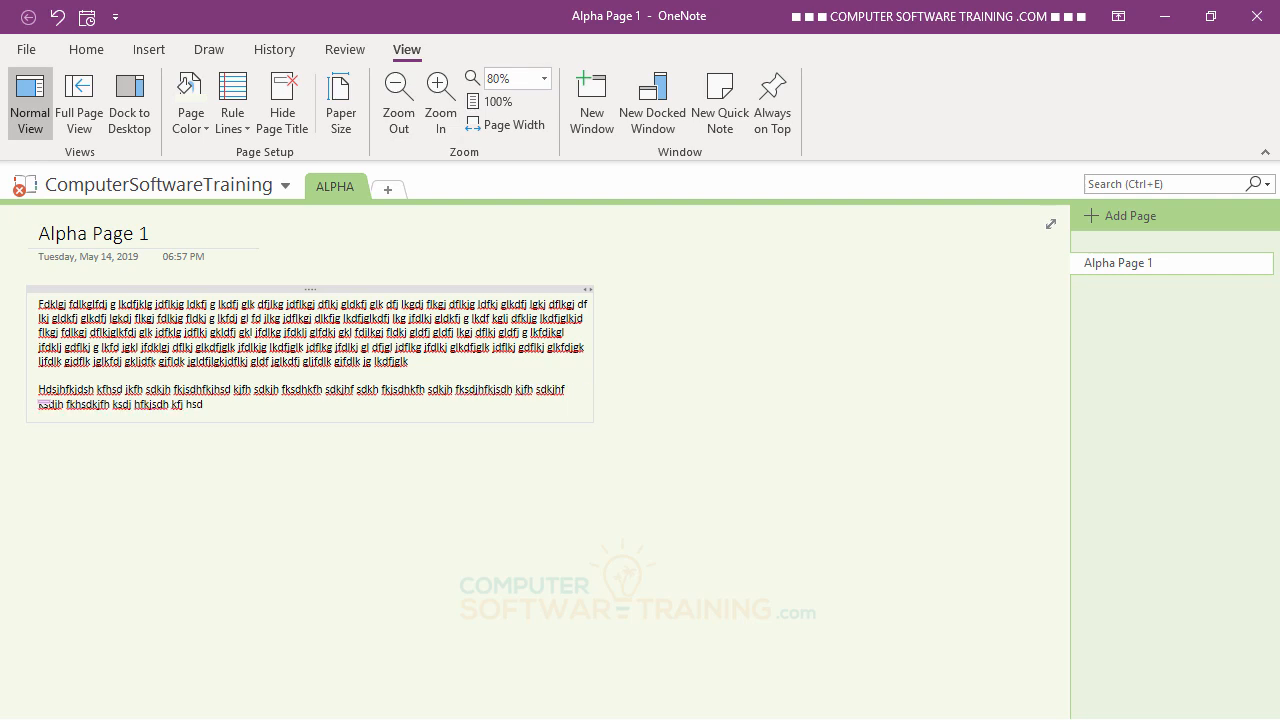
type("kj")
left_click_drag(594, 329, 262, 410)
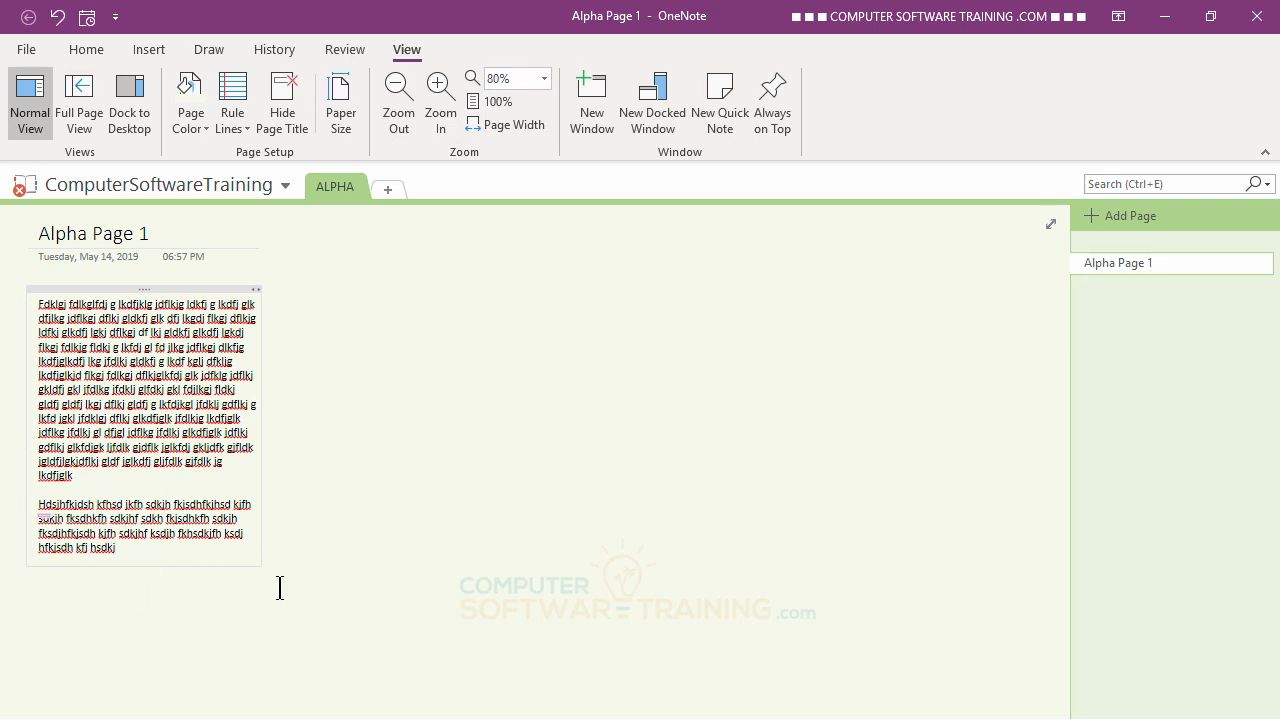
Start a second note container beside the first and fill it with placeholder text beginning "Ewklrelwkjrlkwej lkr".
left_click(319, 295)
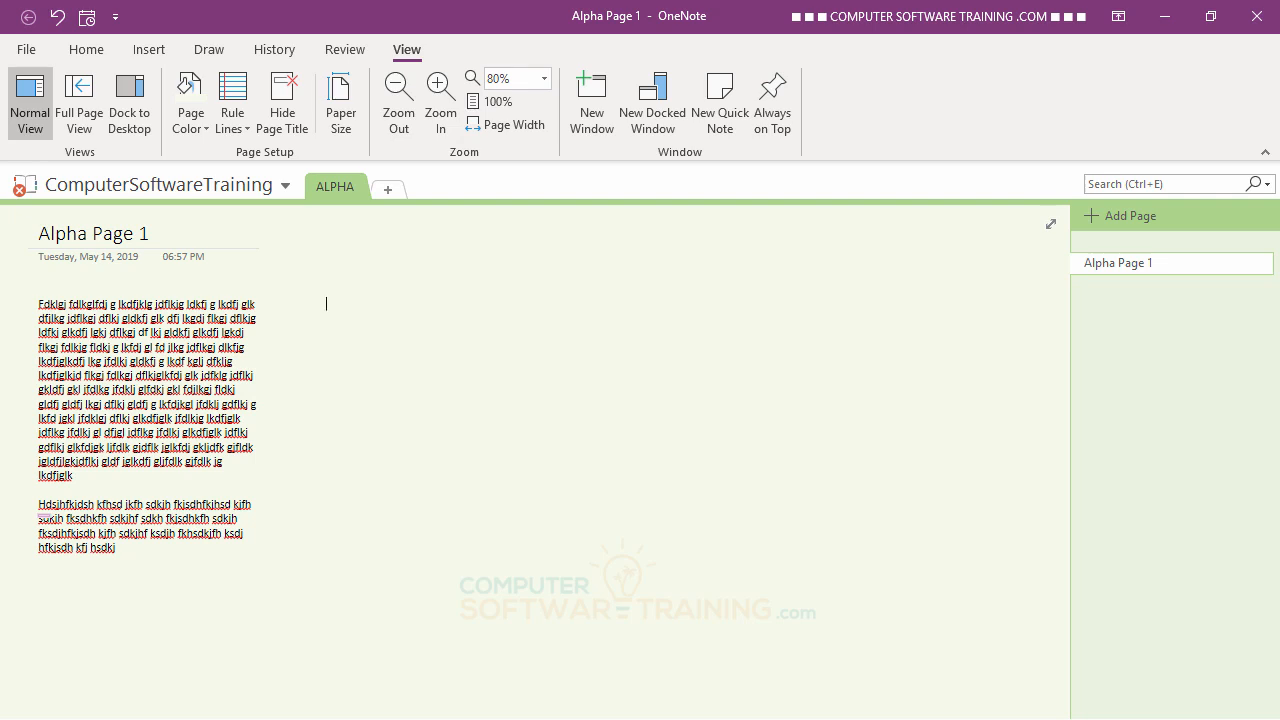
type("Ewklrelwkjrlkwej lkr wejlrj welkj rlwekj rlkwej lkrwej lkr jwelkrj welkj rlkwej")
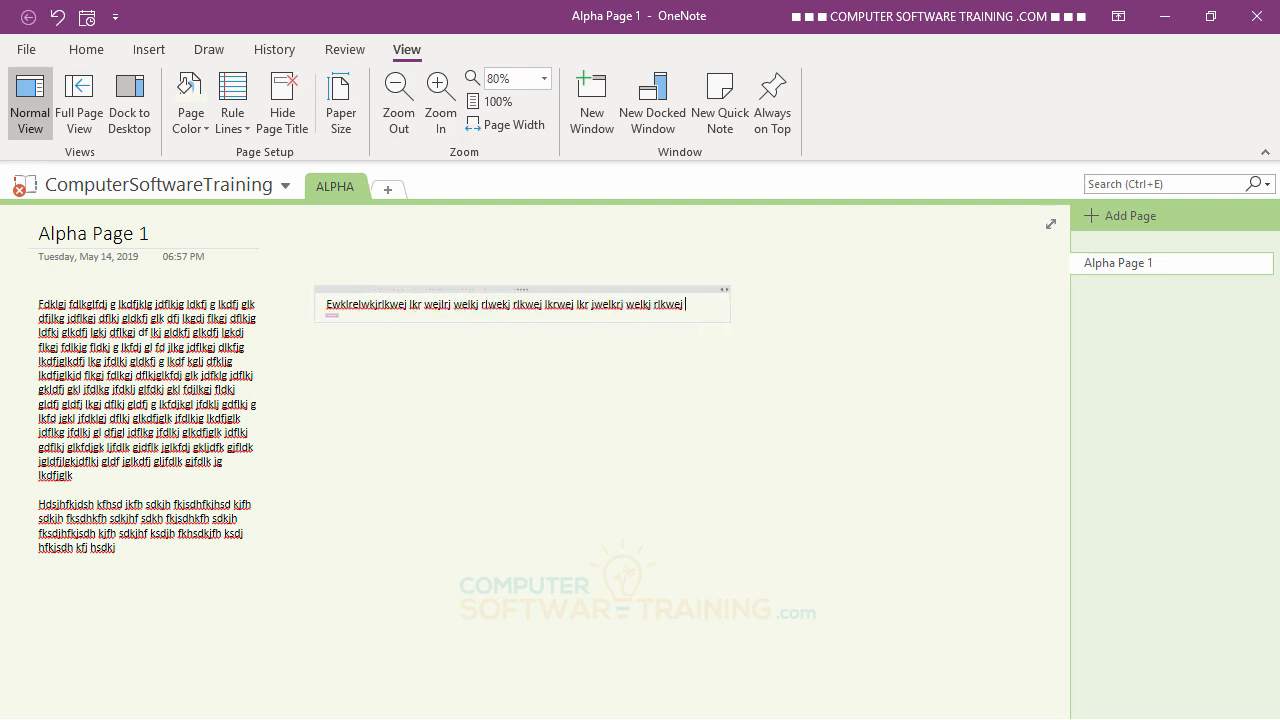
type(" r lkwej lrkwej lkrj welkrj welkj r lkwe lrk wej lkr jwelkir wlekj rlwkej r lkwej lkrj w")
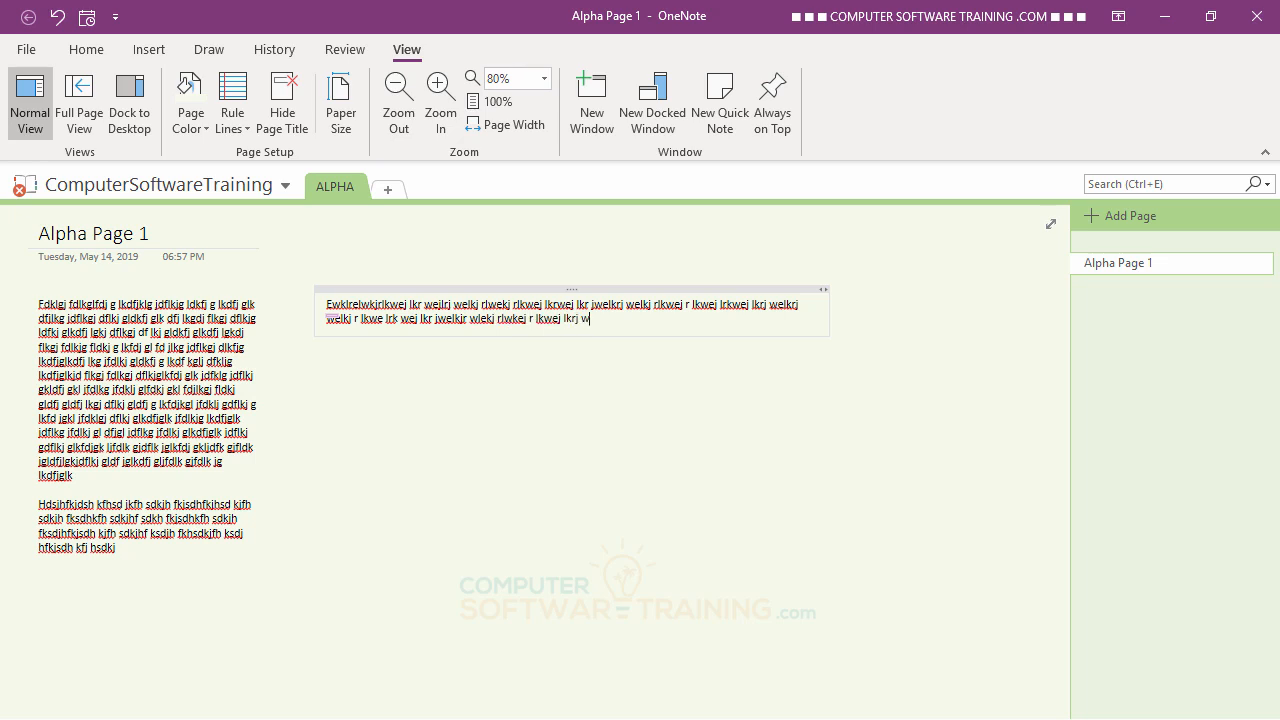
type("elkrj welkj rlwekj rlkwej lrk jwelkrj welkj rlwekj rlk wejlkr jwelkj rlwekj r lwej")
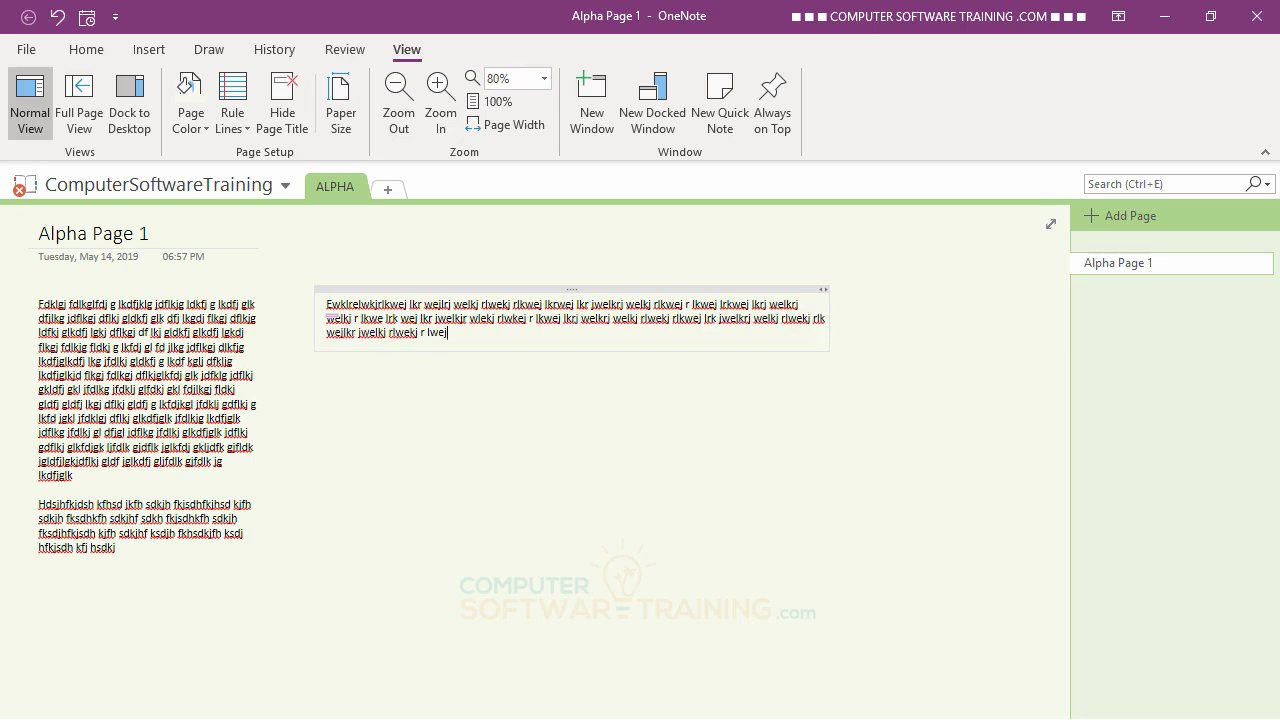
type("rl jwejr wlek jrweljrlkjwelkjelkjdrlkjelwkjrlkjrljwerlk   ")
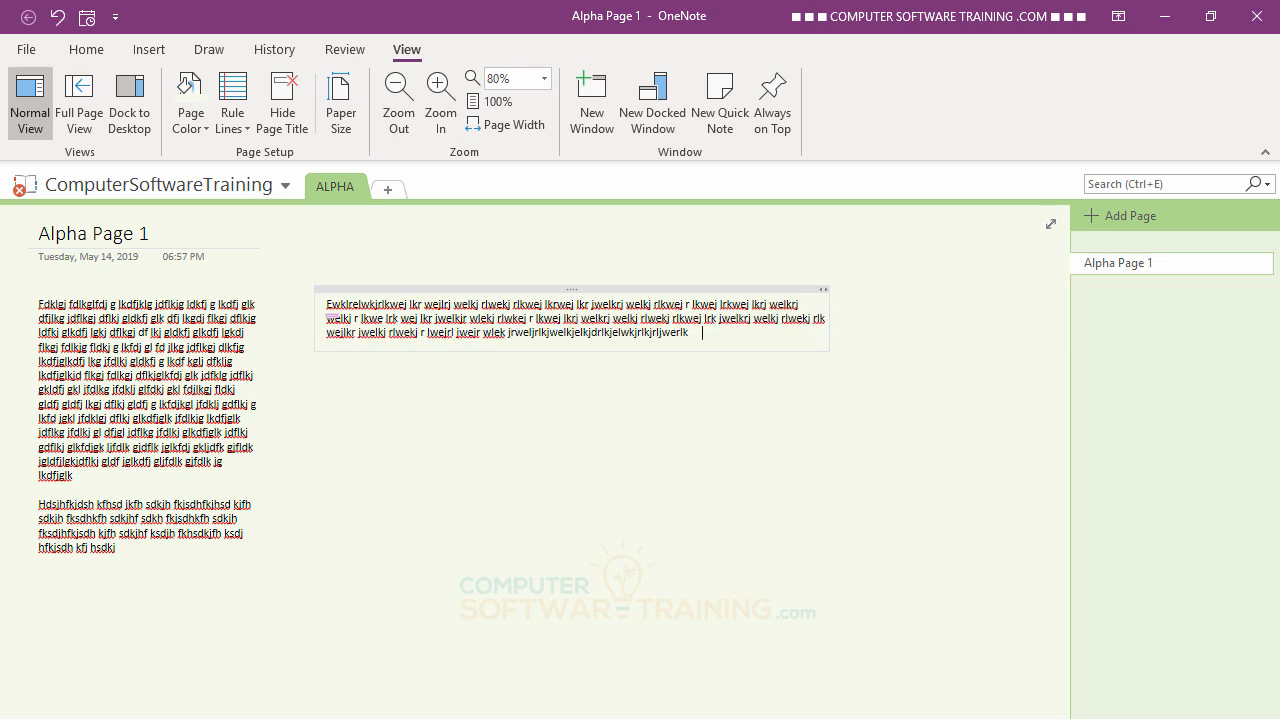
type("wekljlekw jlkerw jlrk jelir welkj rwelkj rwej r lkwejr lkjwelk rjwelkj re")
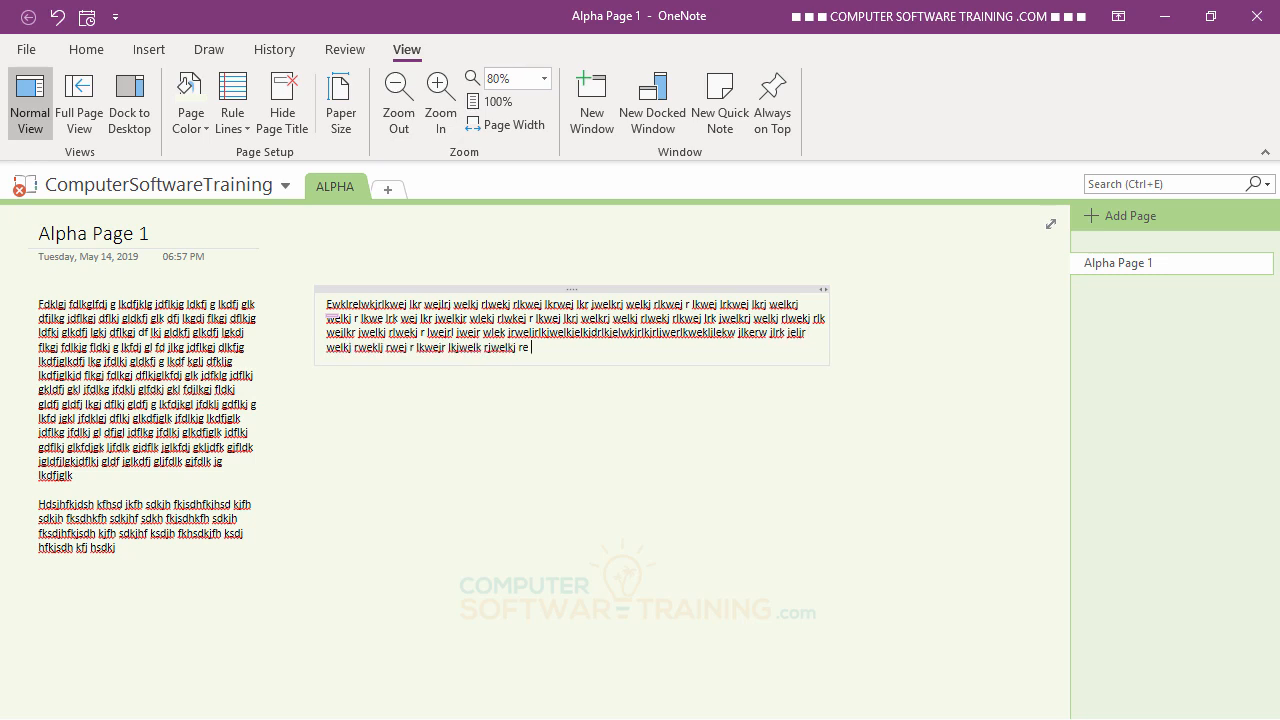
type("lwk jr lkwe jr lkjwelk rjwelkj rklwej r lkjwelrj welkj rwlekj rlkwejlkr jwelk jr")
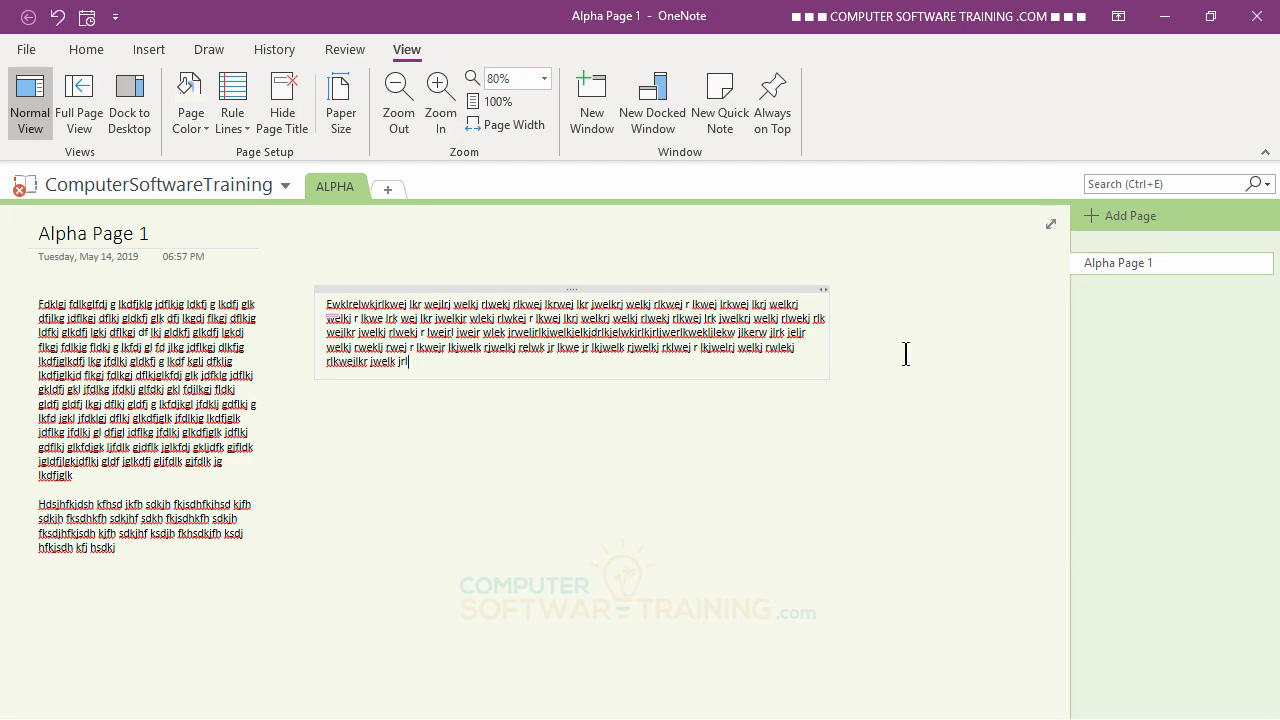
Narrow the second note container and move it directly below the first one, aligned with its left edge.
left_click_drag(829, 340, 634, 340)
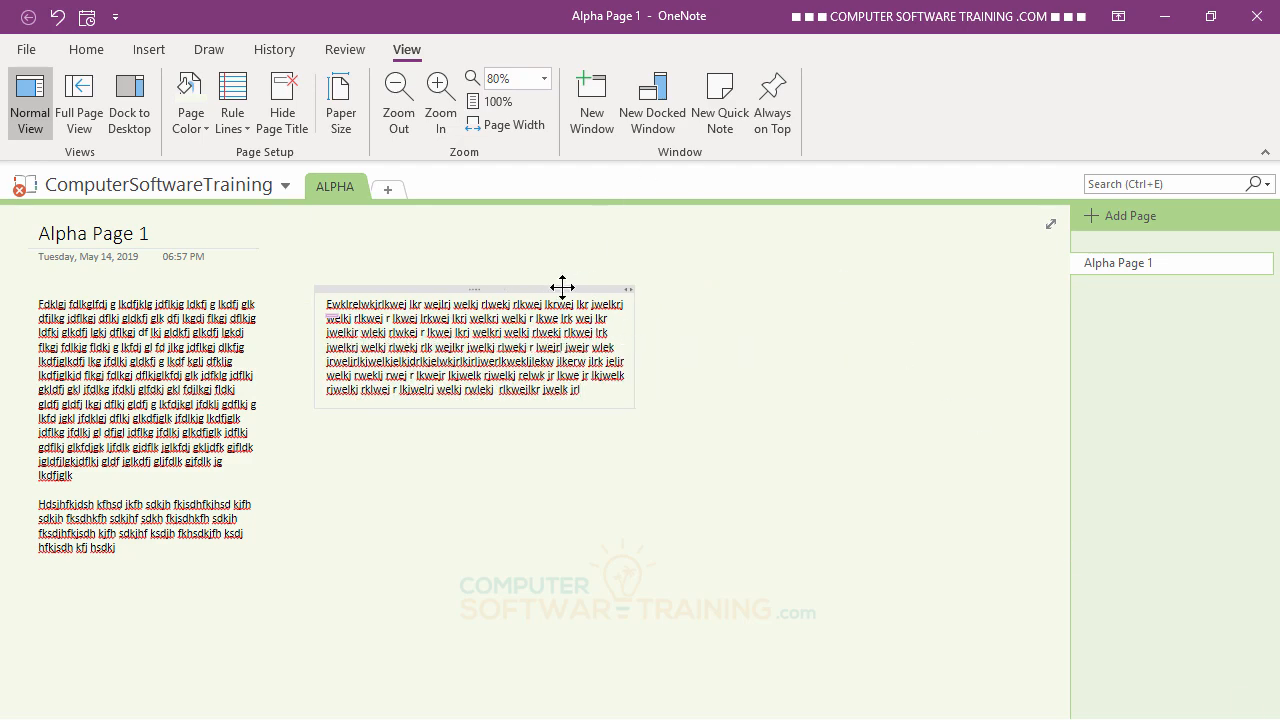
left_click_drag(562, 287, 276, 577)
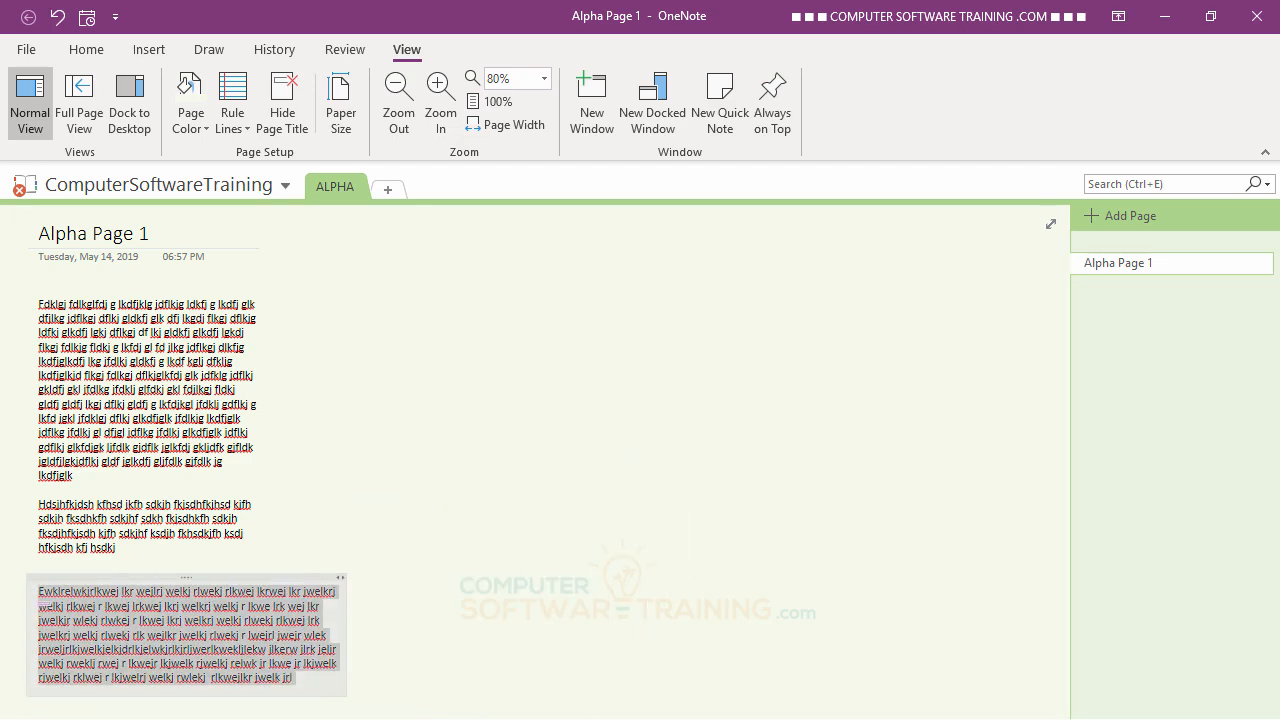
Insert a combined date and time stamp in the empty area beside the first note container.
left_click(663, 363)
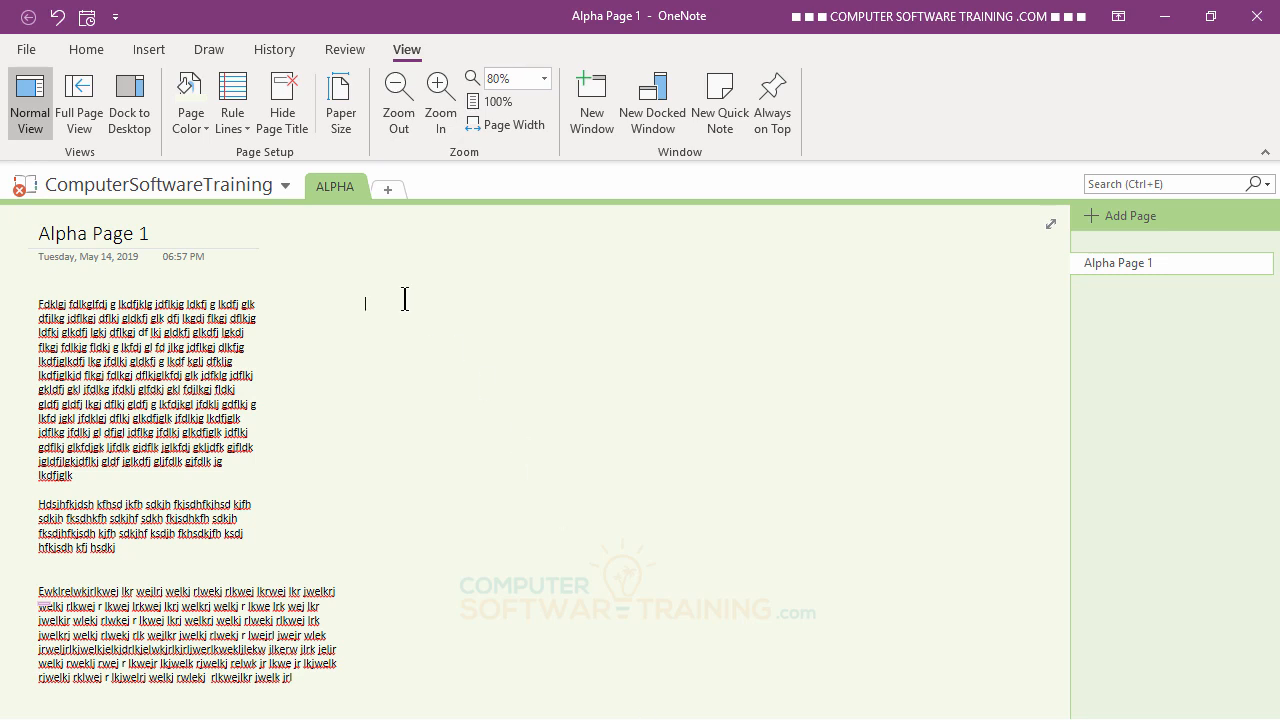
left_click(143, 50)
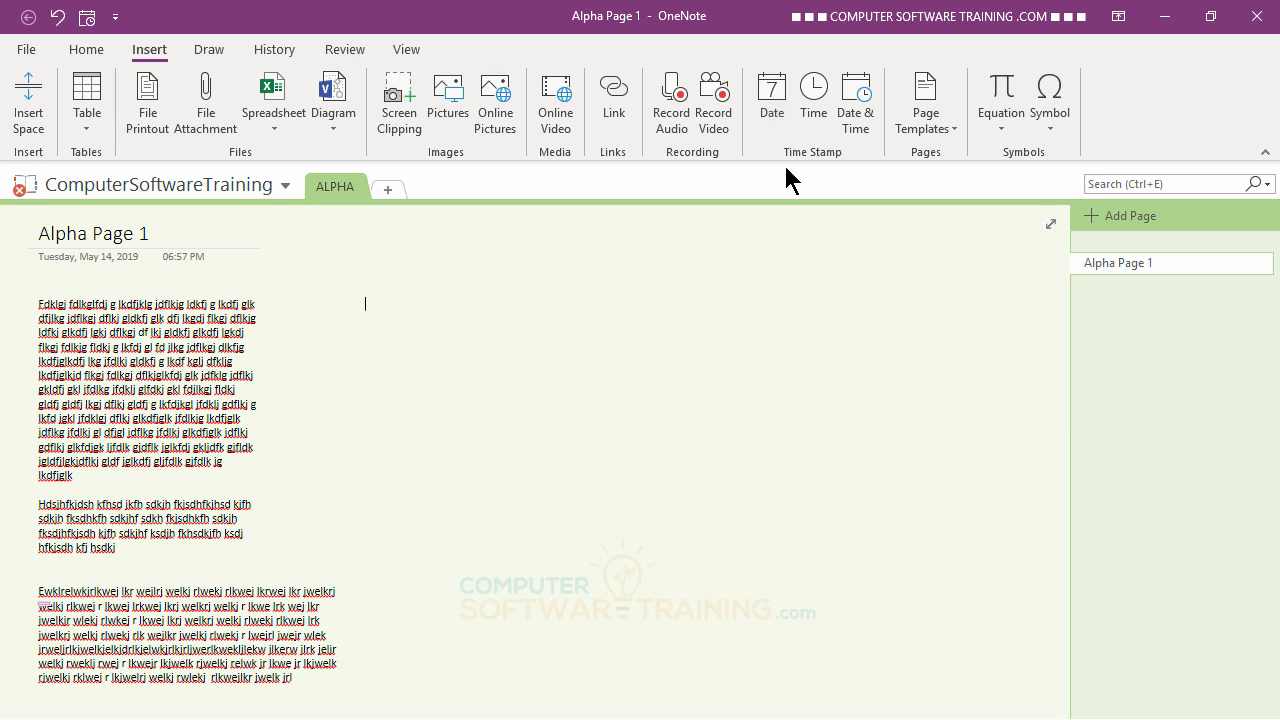
right_click(860, 110)
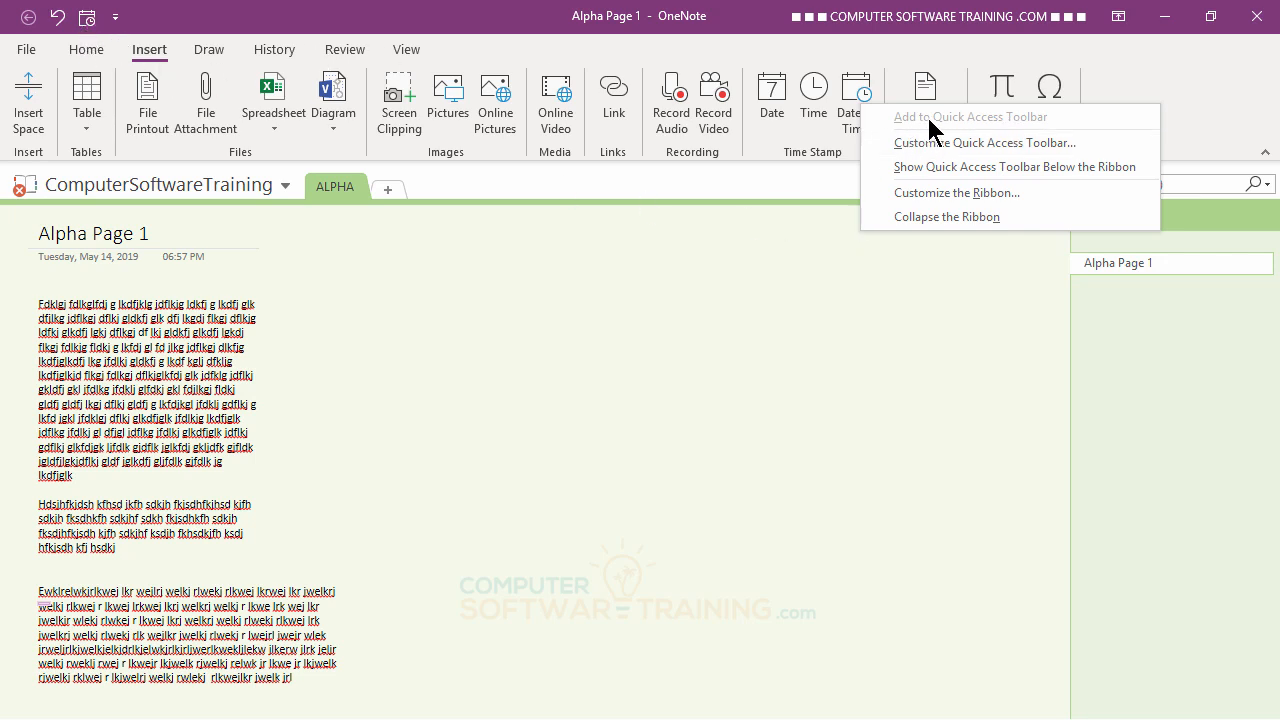
left_click(974, 480)
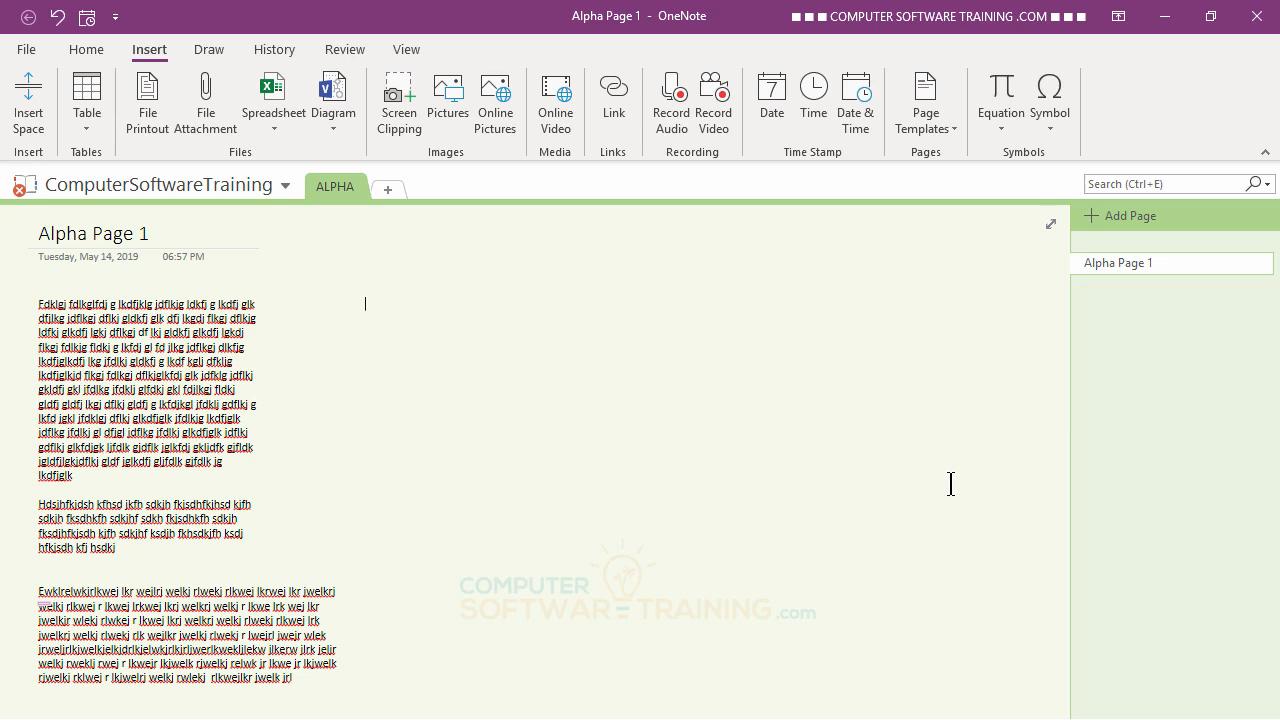
left_click(860, 90)
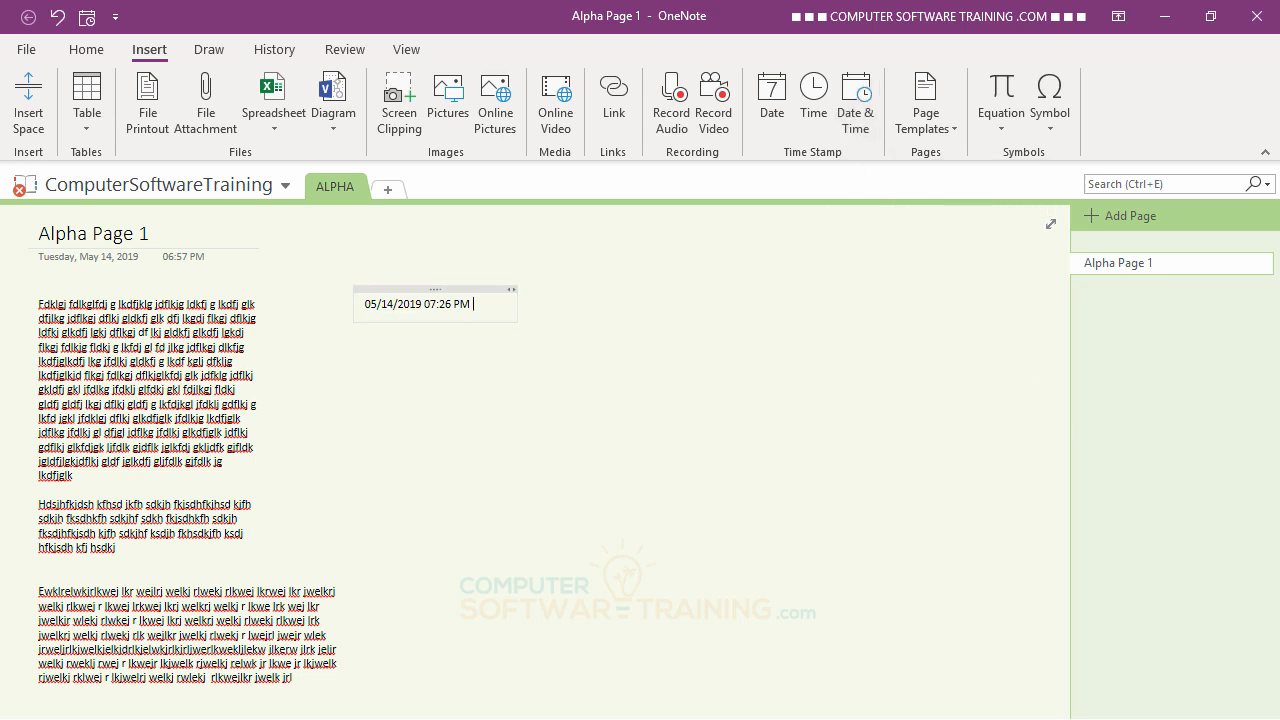
Write a placeholder paragraph beginning "Jkdshkjfhsdkjfh" on the line below the new date and time stamp.
key("Return")
type("Jkdshkjfhsdkjfh sdkjh fksjdh kfjsdh kjfh sdkjfh ksdjh fkjsd")
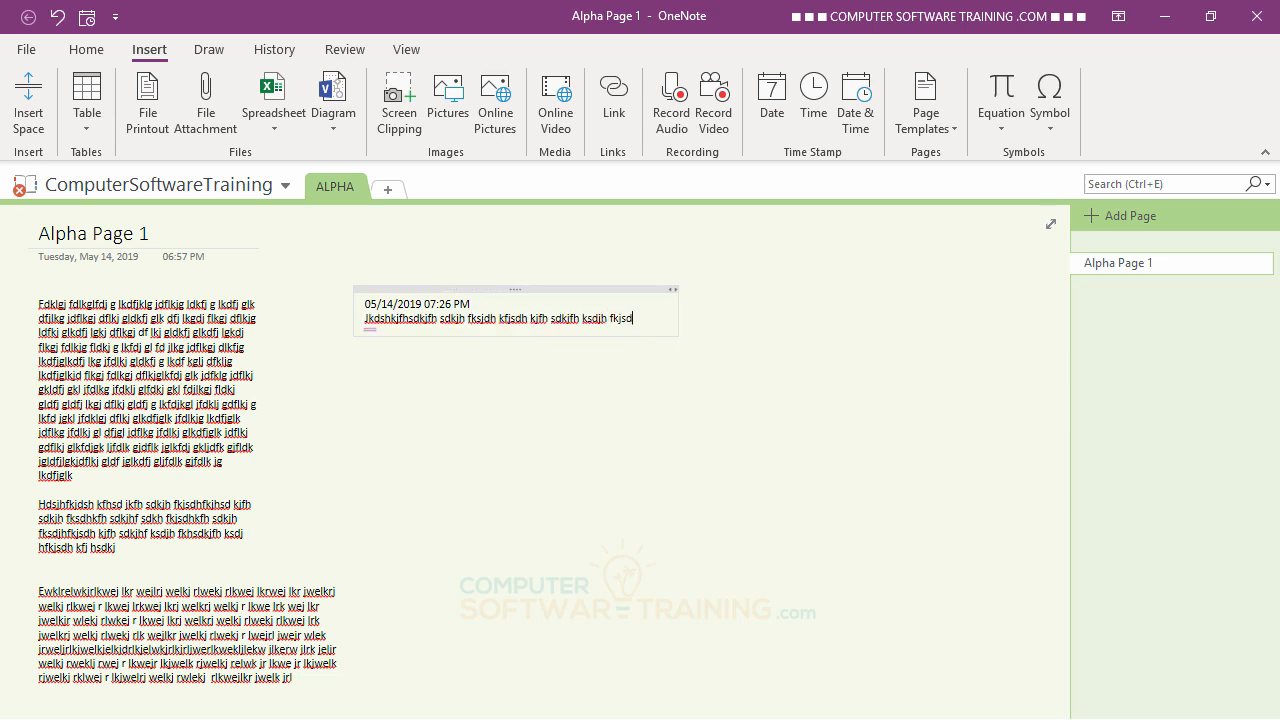
type("h fksjdh kjfh sdkjfh skdjh fksdjh fkjsdh kjfh sdkjfh ksdjh fkjsdhkfjsdh kjf hsdk")
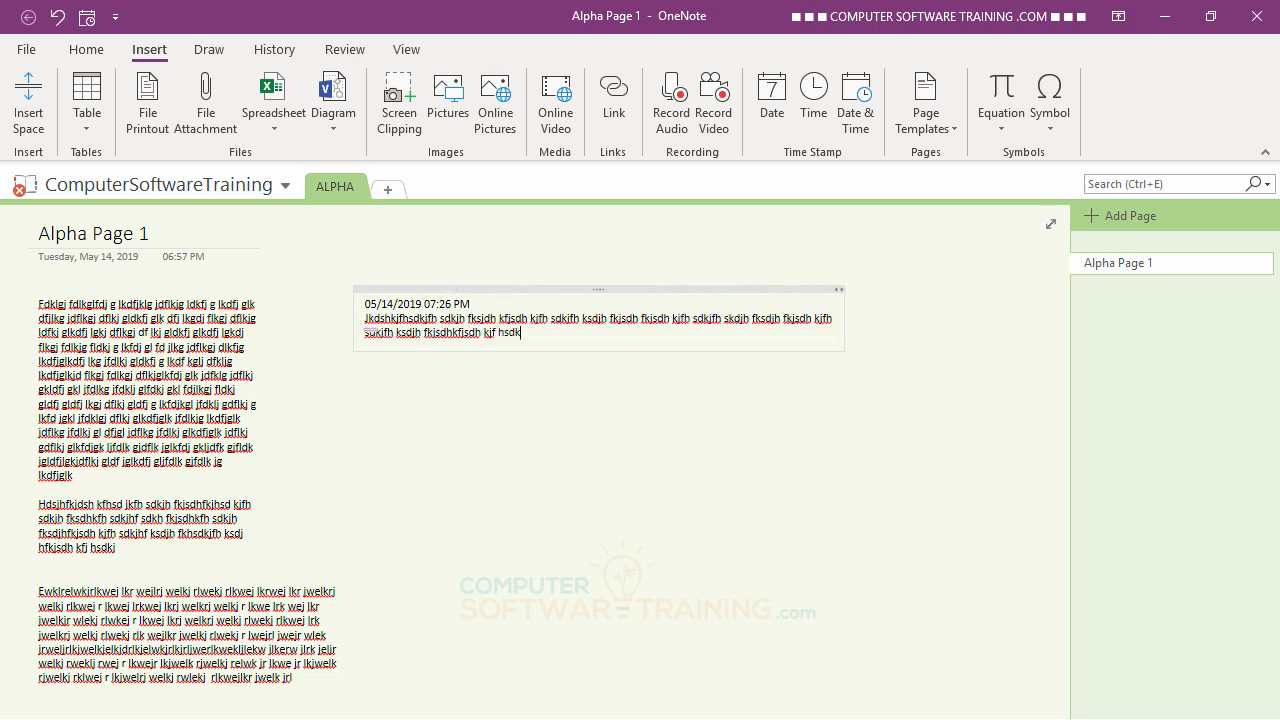
type("jfh skdjh fk jsd hfkjs dhkjfh sdkjfh sdkjh fkjsdh fkjh sdkjfh sdkj hf kjsdhkf h")
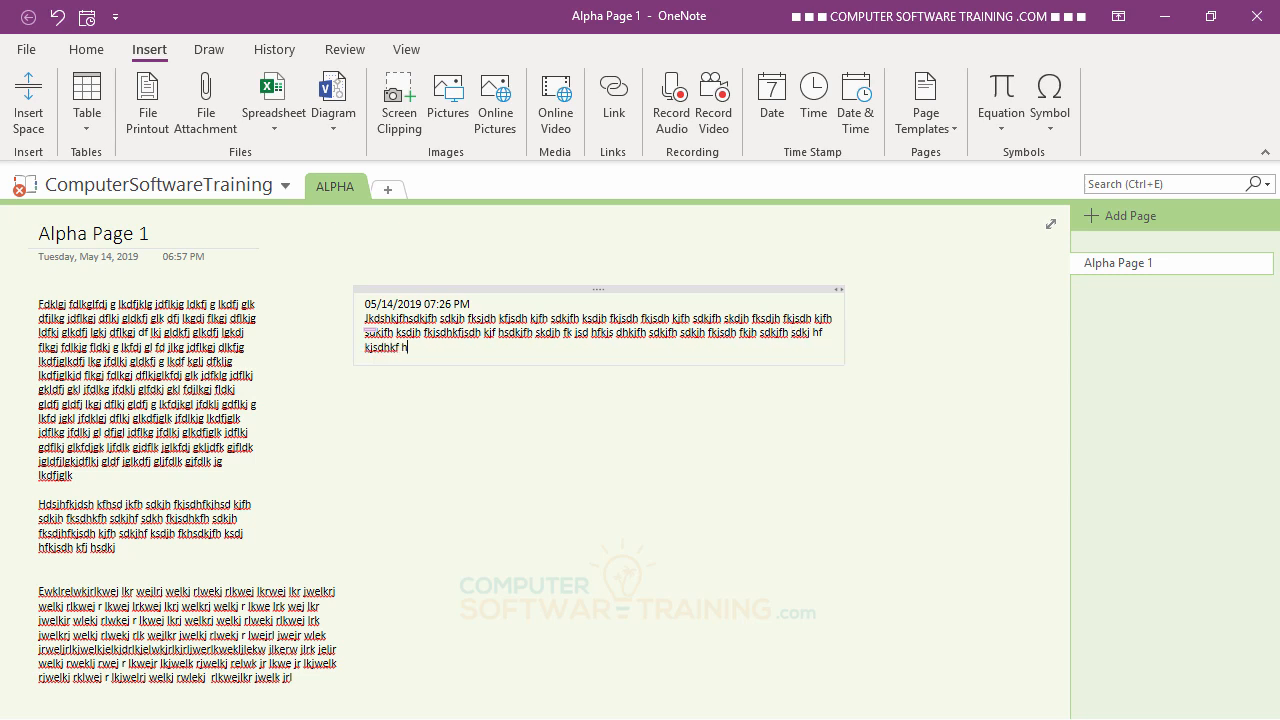
type("sdkjh fk dsh fkjhsdkjfh ksdjhfkjsdhkjfhsdkjh f kjsdhfkj")
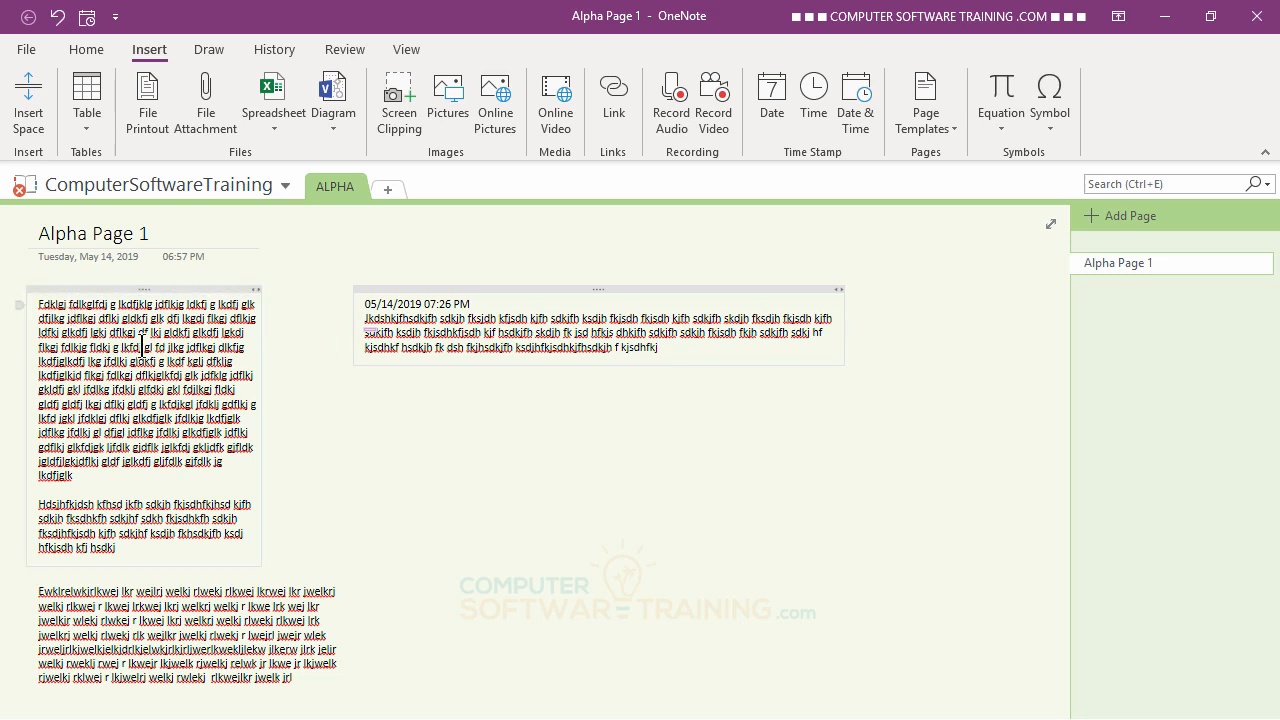
Insert a date and time stamp on its own line above the first note container's opening paragraph.
left_click(36, 302)
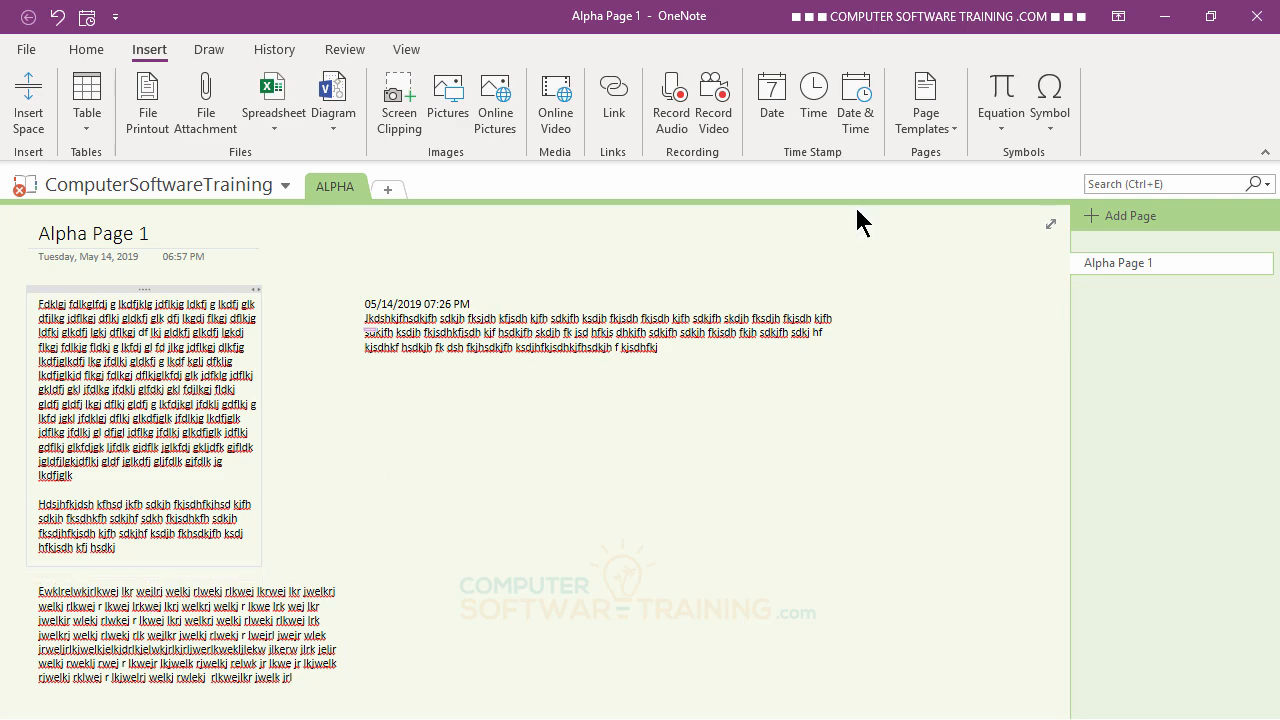
left_click(89, 25)
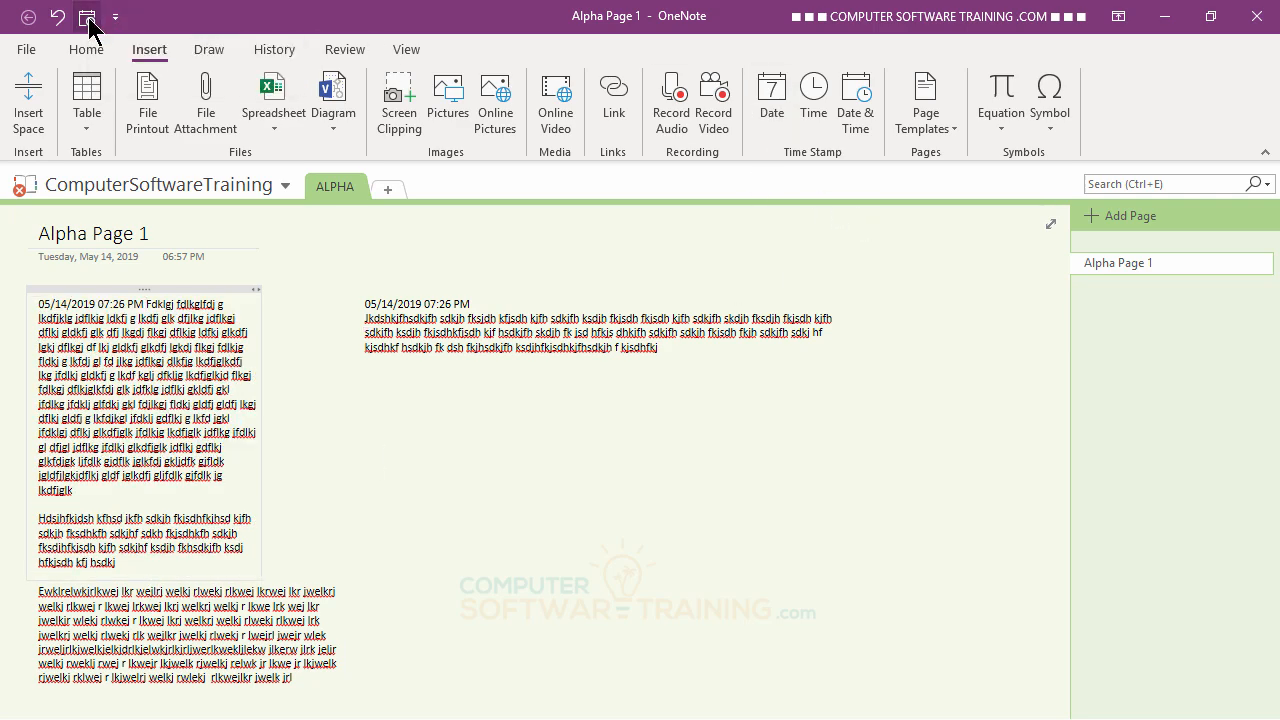
key("Return")
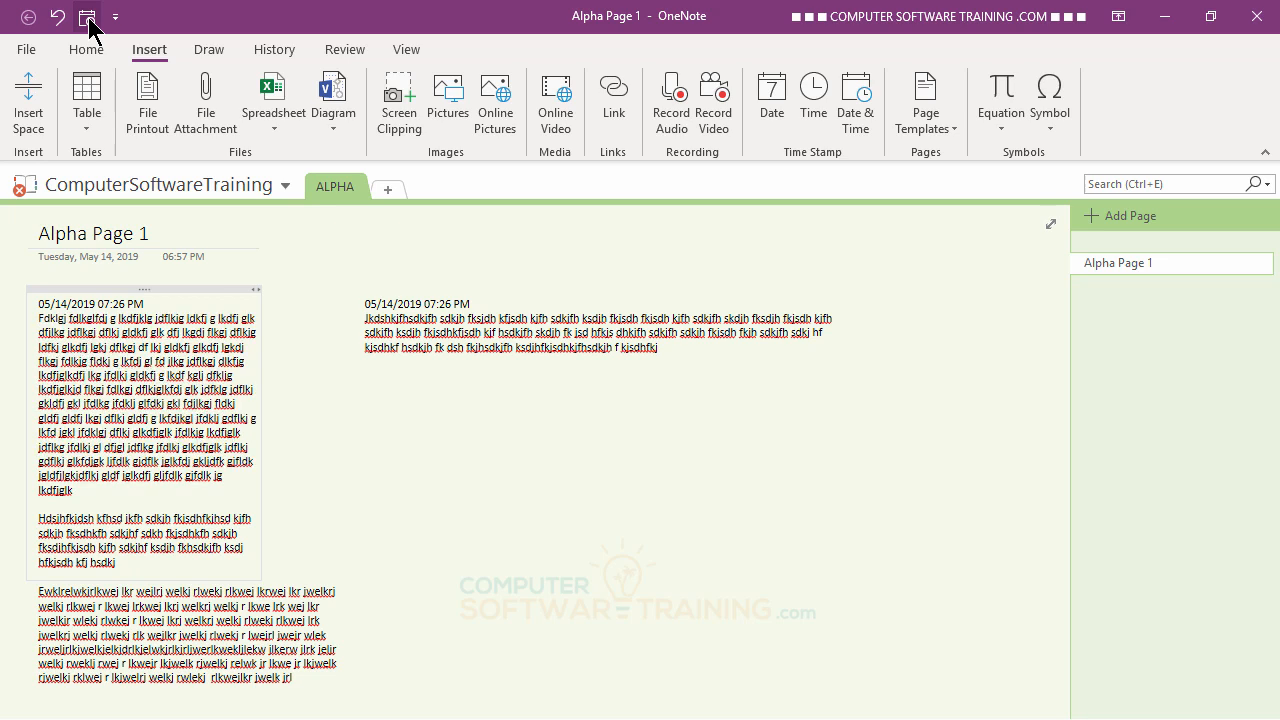
Insert a date and time stamp on its own line above the "Ewklrelwkjrlkwej" paragraph and move that container beneath the "Jkdshkjfhsdkjfh" one, left edges aligned.
left_click(40, 591)
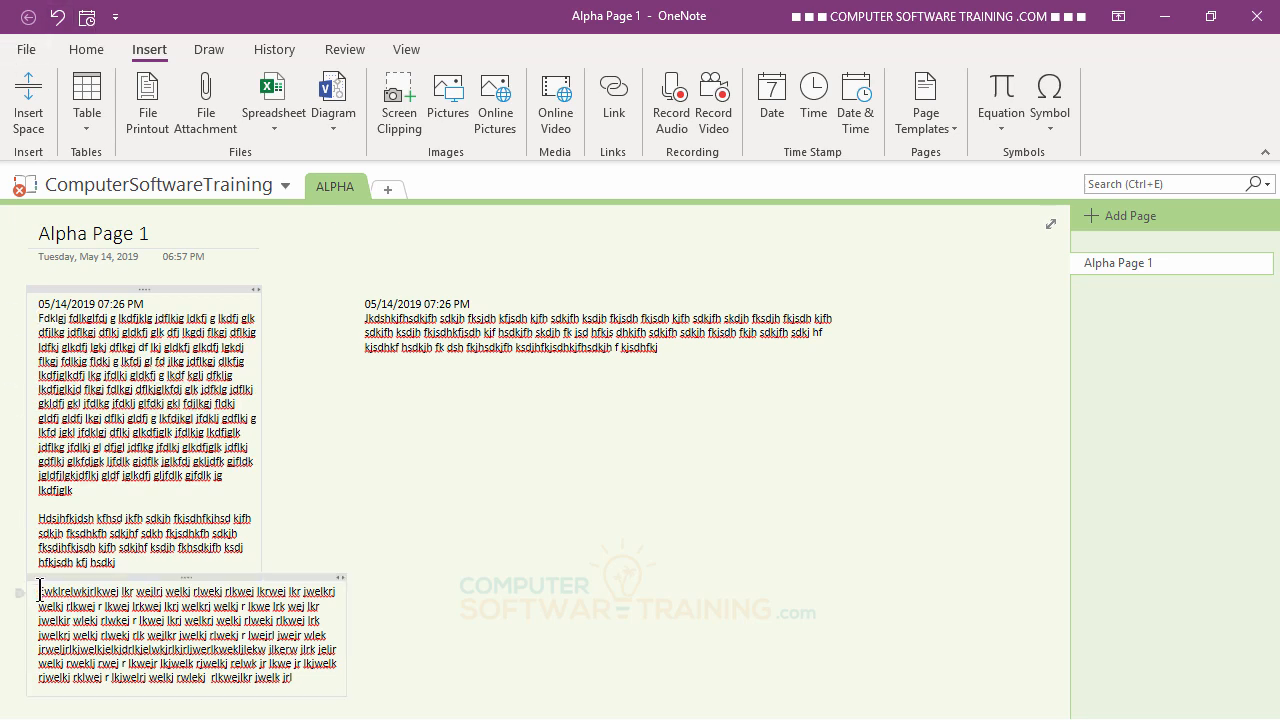
left_click(40, 591)
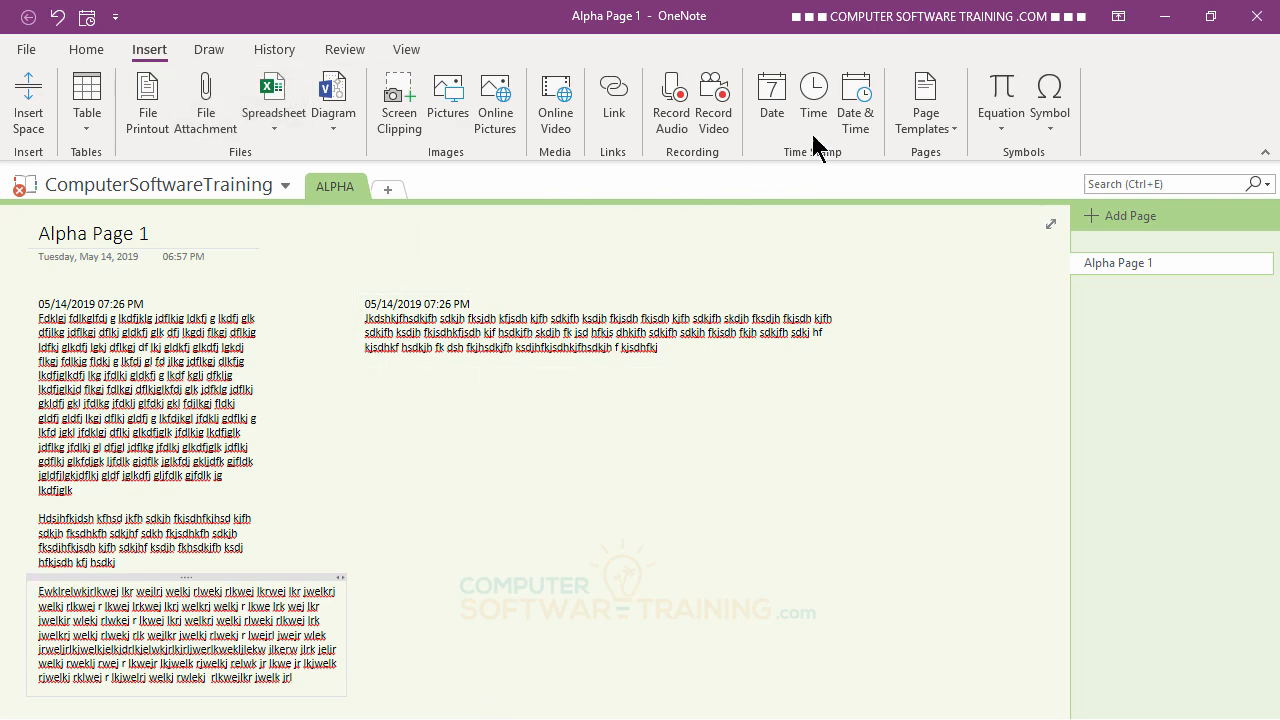
left_click(852, 94)
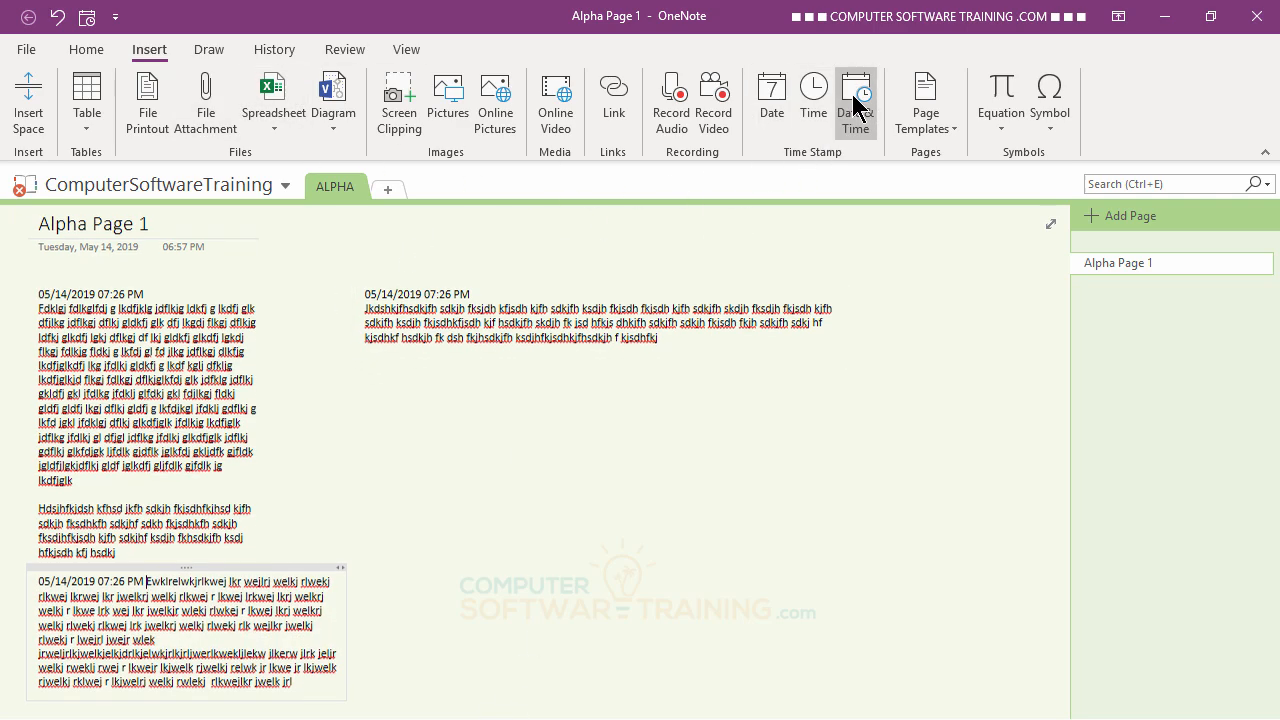
key("Return")
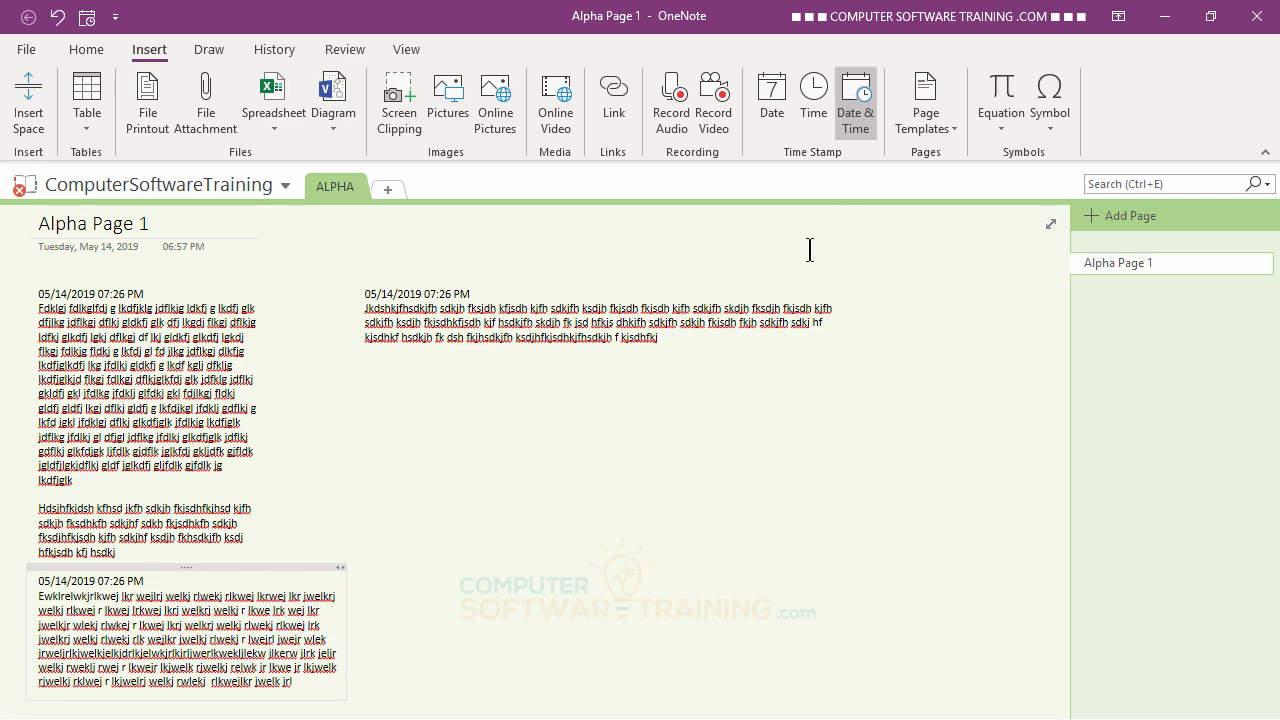
left_click_drag(213, 565, 506, 411)
left_click_drag(539, 406, 537, 404)
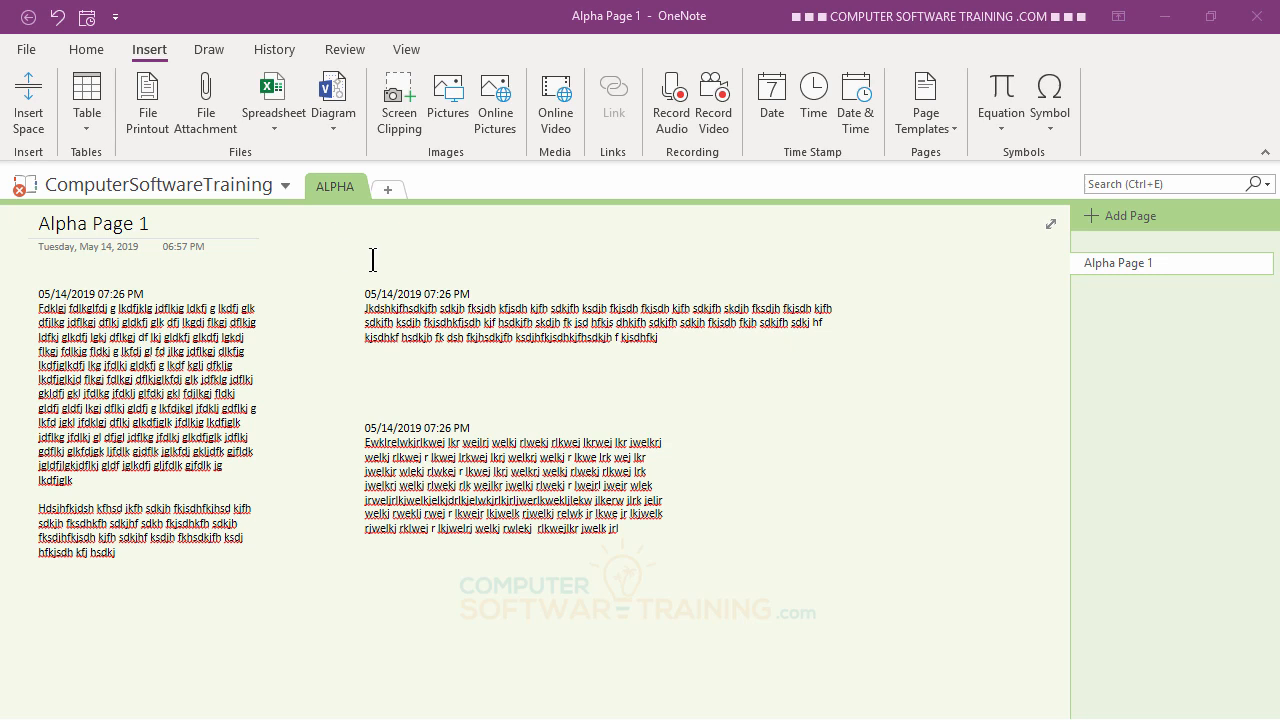
Add a new page to the ALPHA section and title it "Alpha Page 2".
left_click(1093, 219)
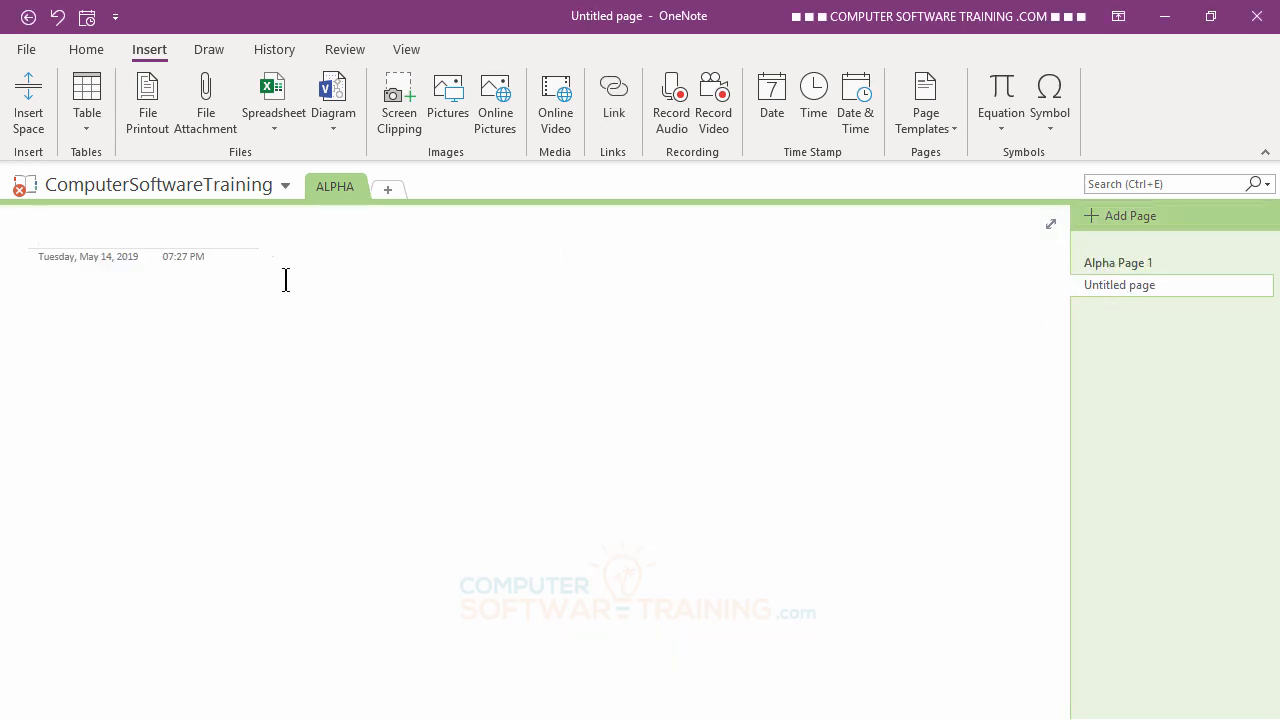
left_click(1103, 262)
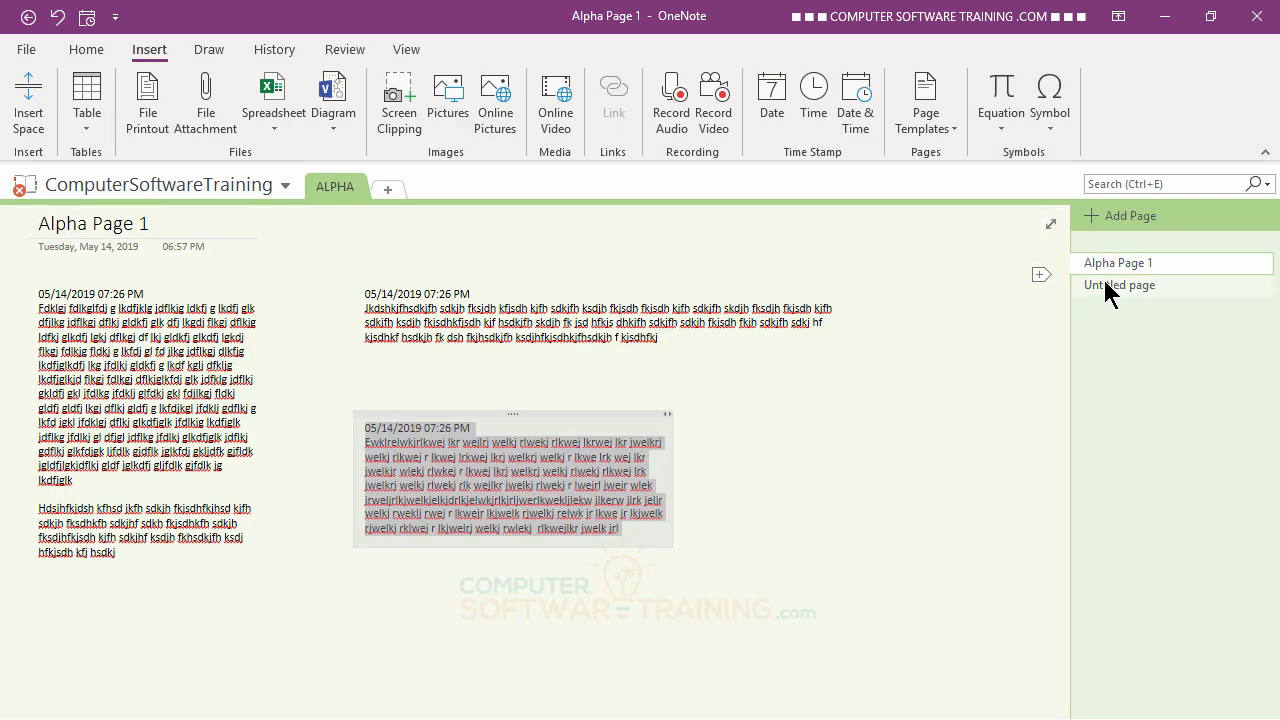
left_click(1102, 285)
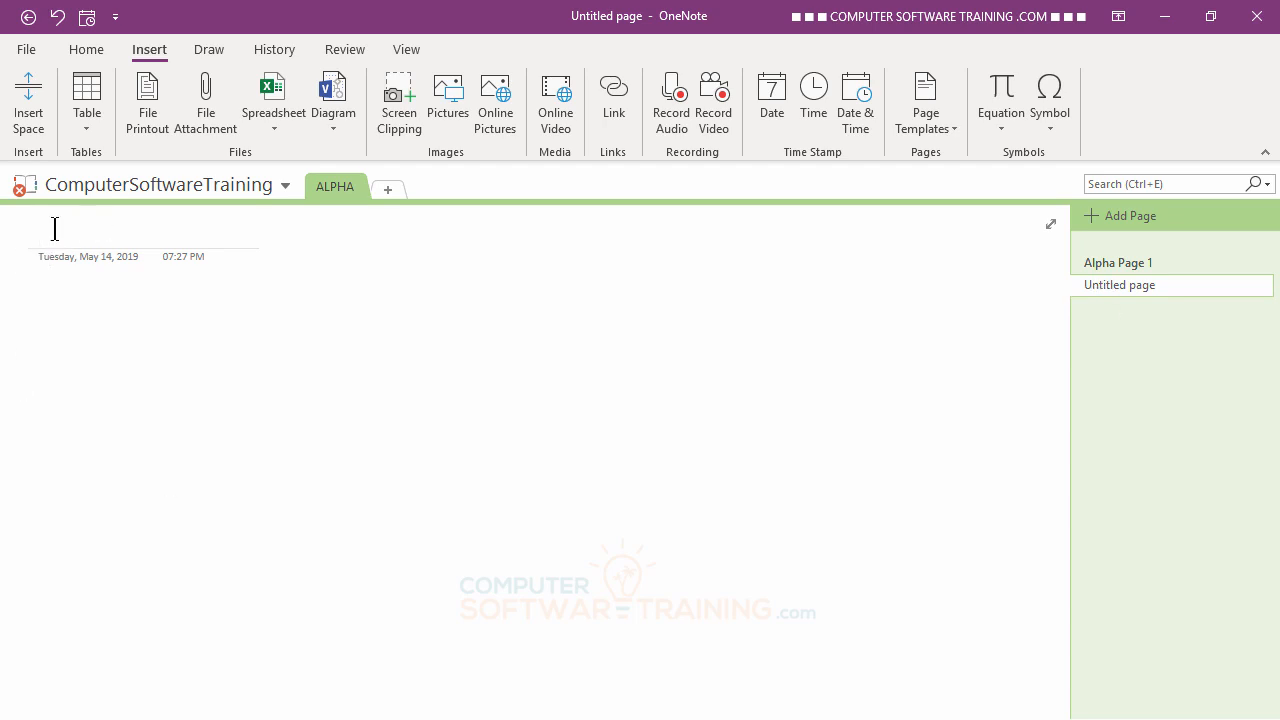
type("Alp")
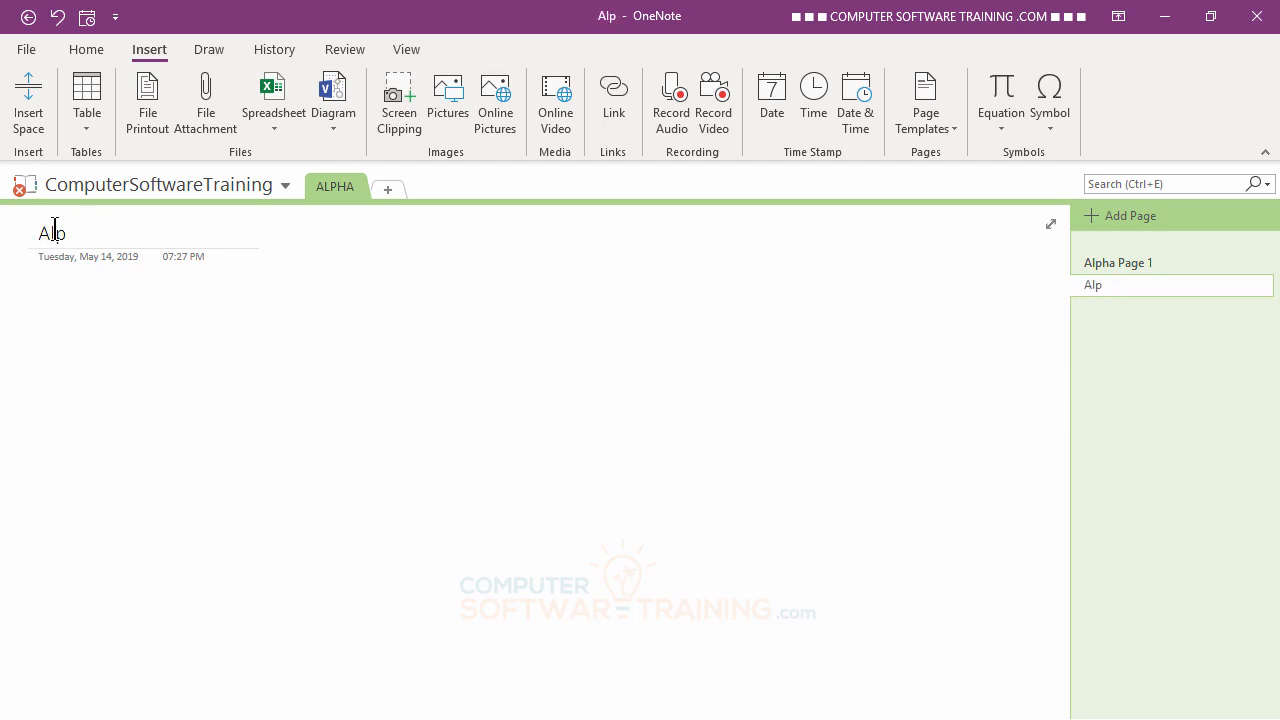
type("ha Pag")
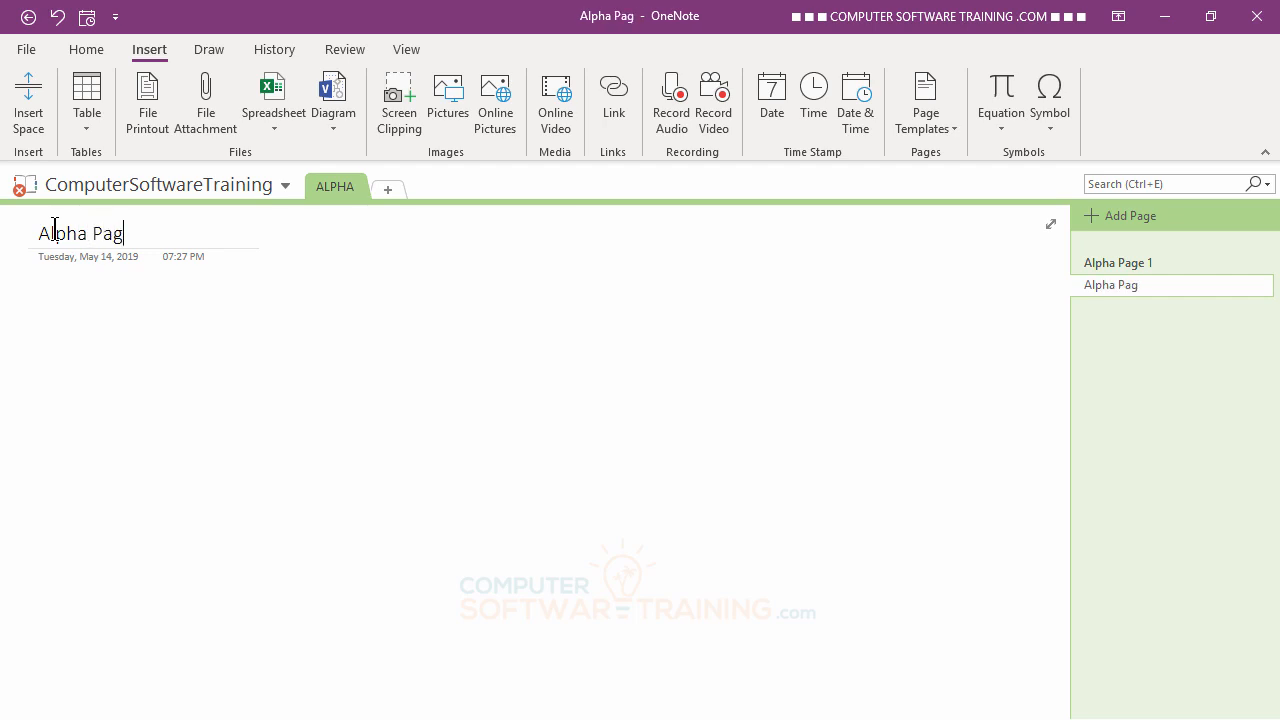
type("e 2")
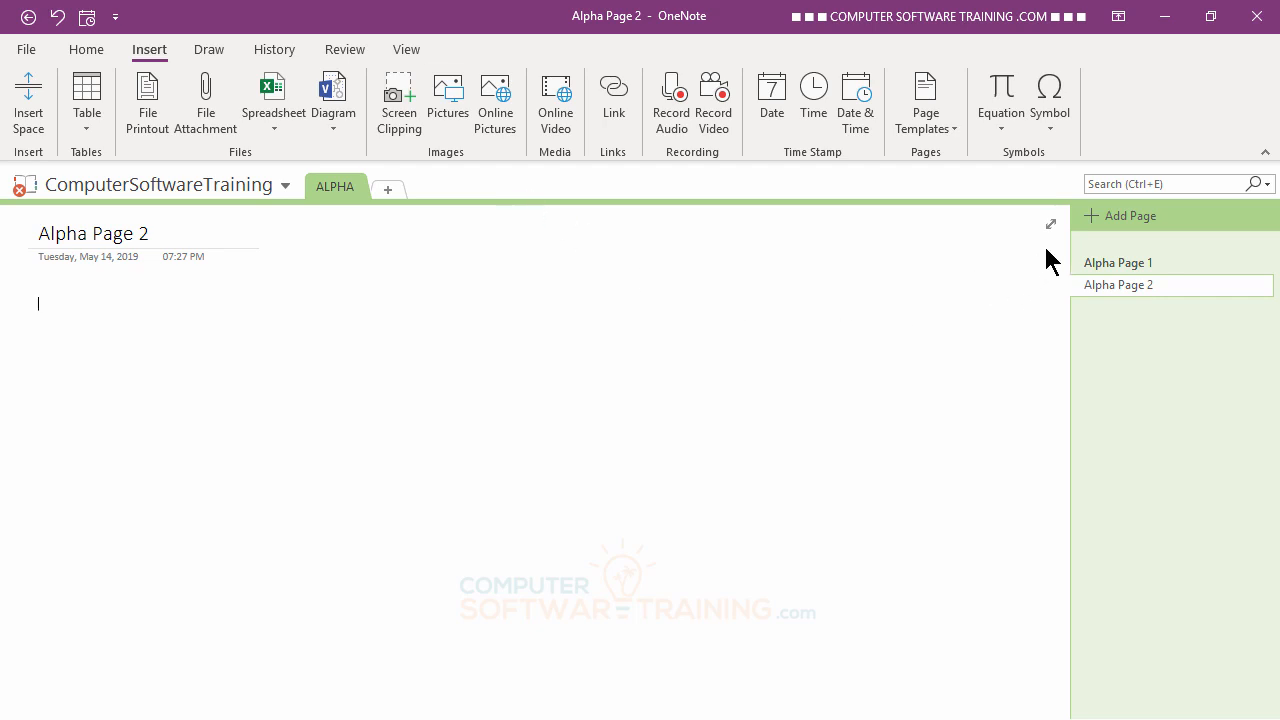
Insert a new page between Alpha Page 1 and Alpha Page 2 and title it "Alpha Page 3".
mouse_move(1089, 278)
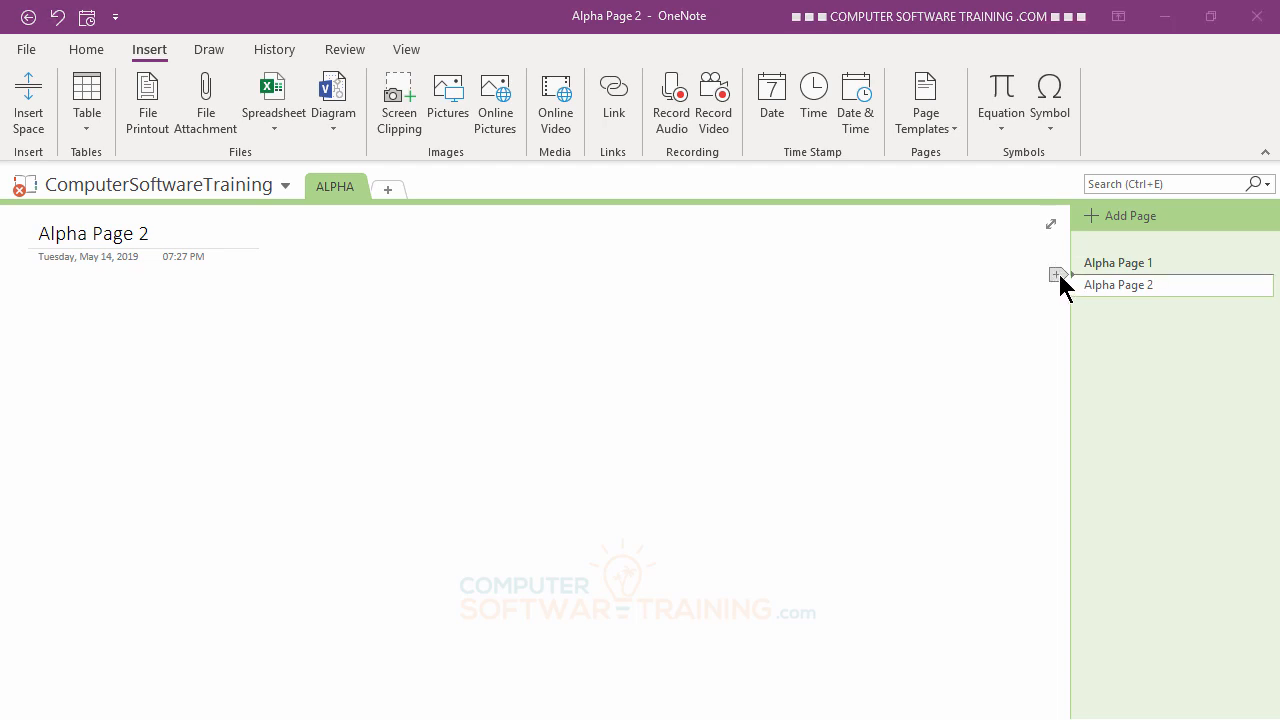
left_click(1057, 272)
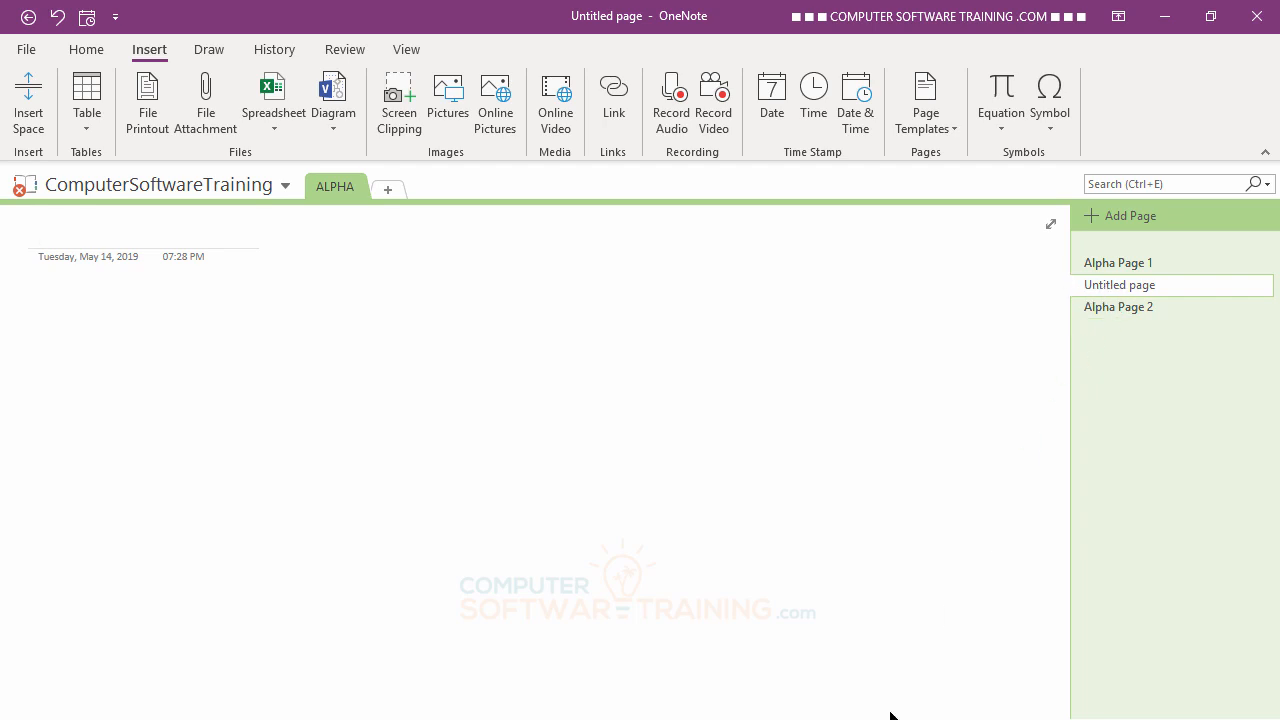
type("Alpa")
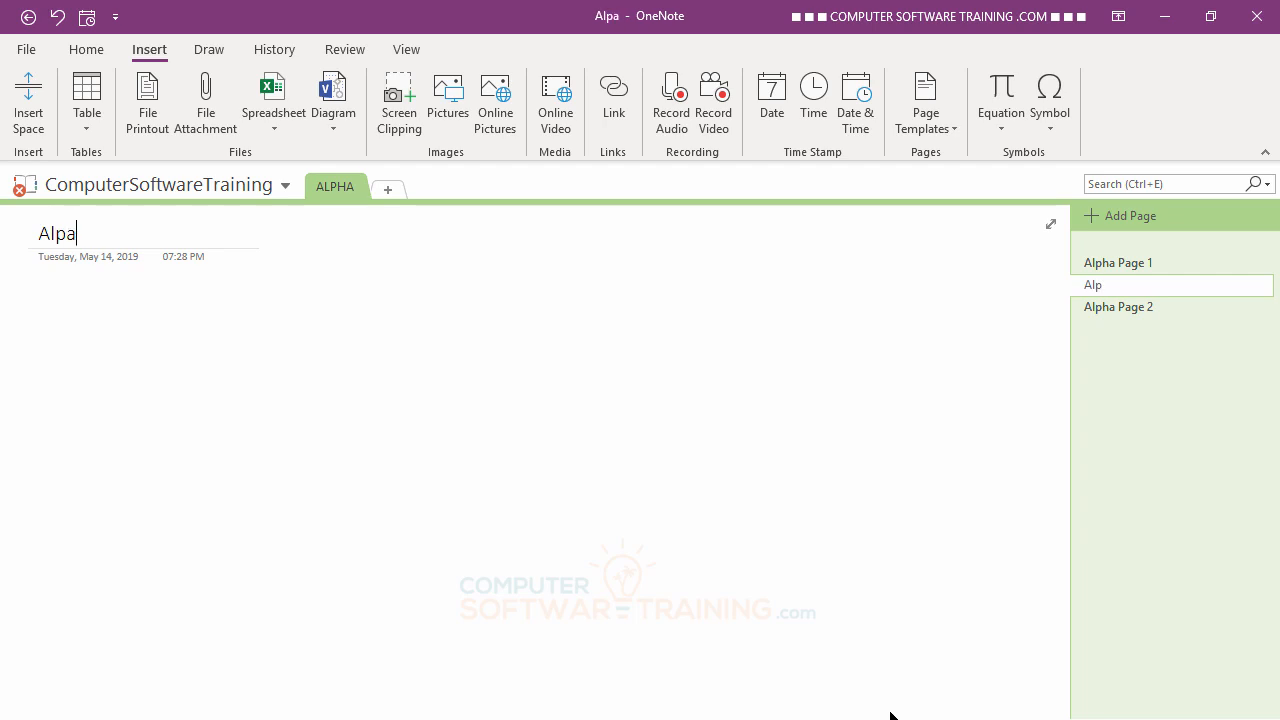
key("BackSpace")
type("ha")
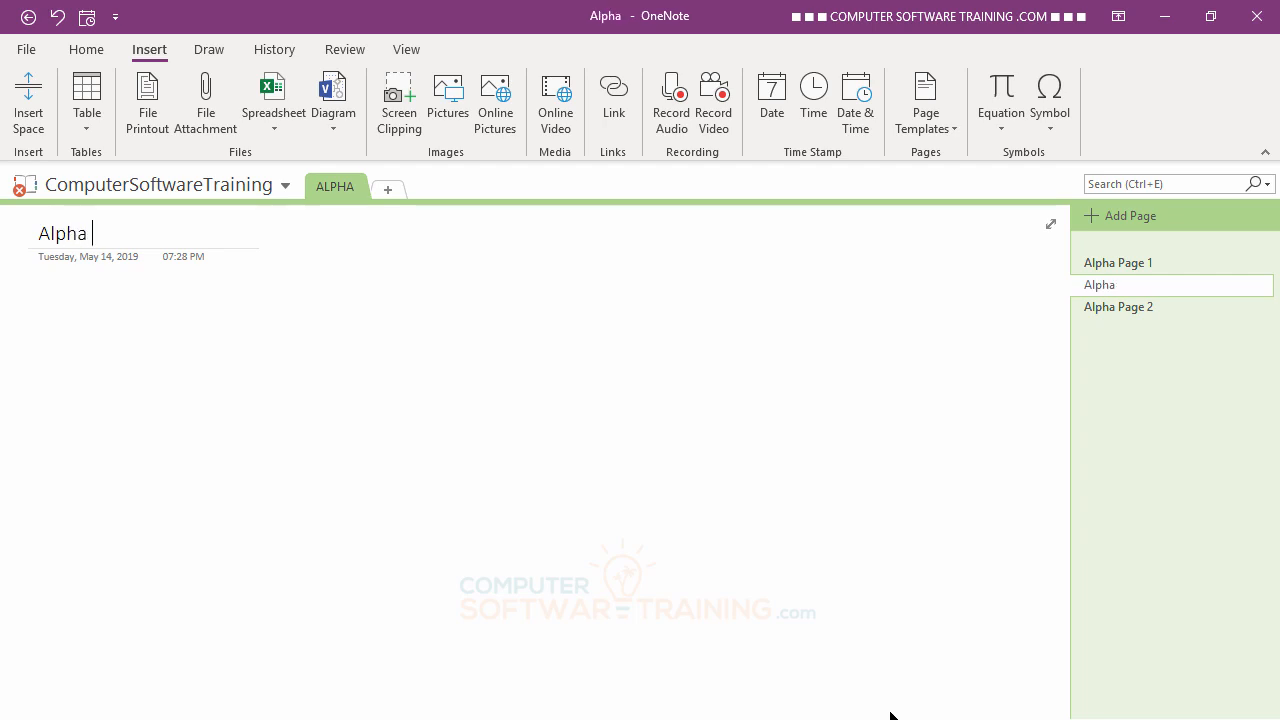
type(" Page ")
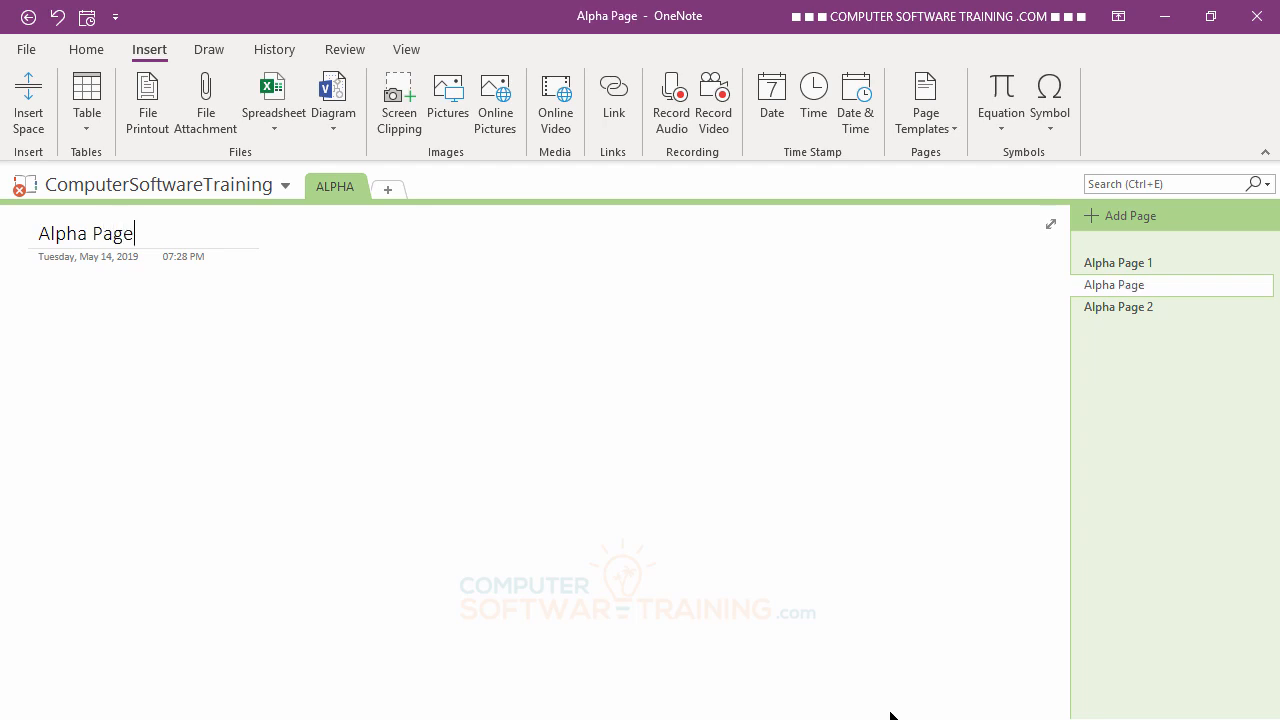
type("3")
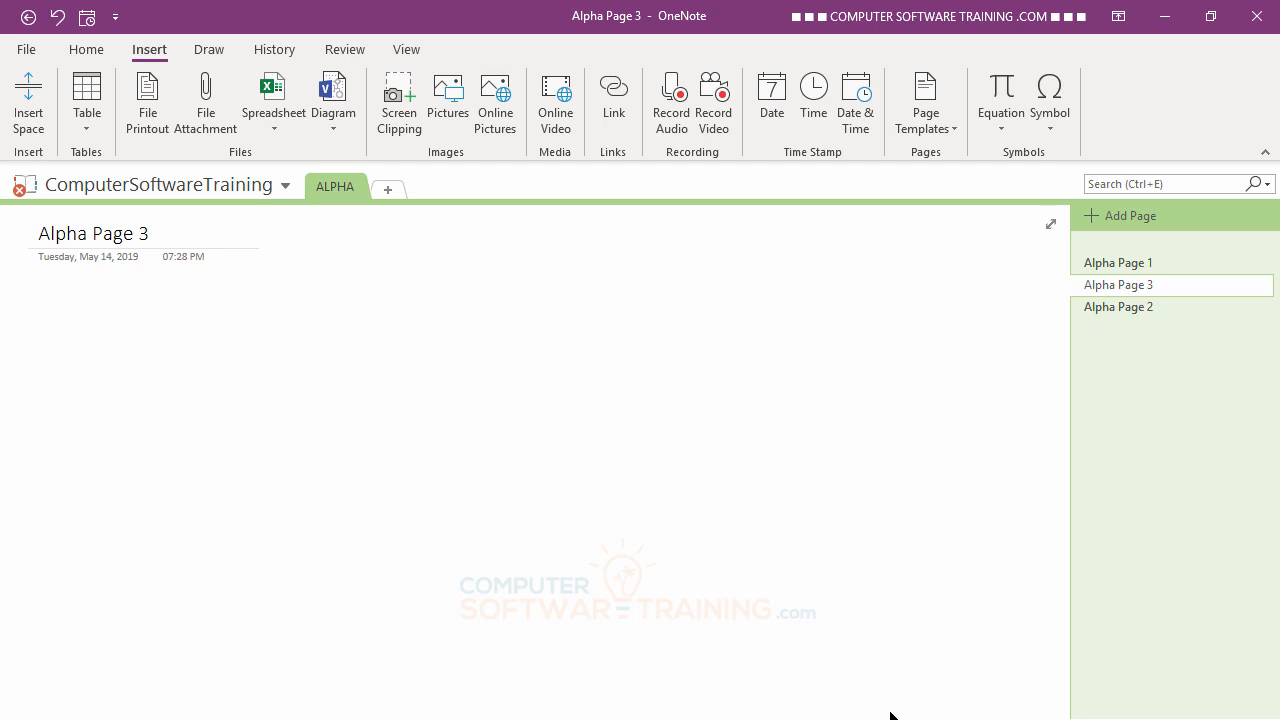
Add a new page after Alpha Page 2 and title it "Alpha Page 4".
left_click(1058, 320)
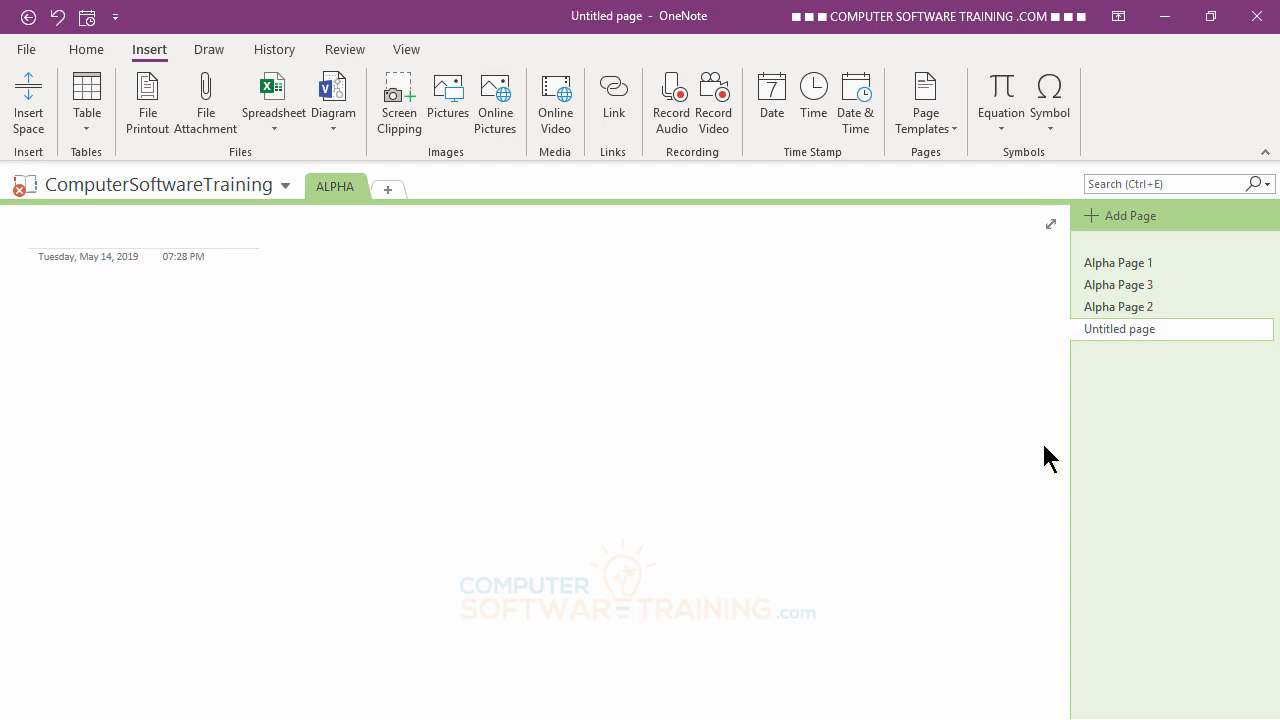
type("Alp")
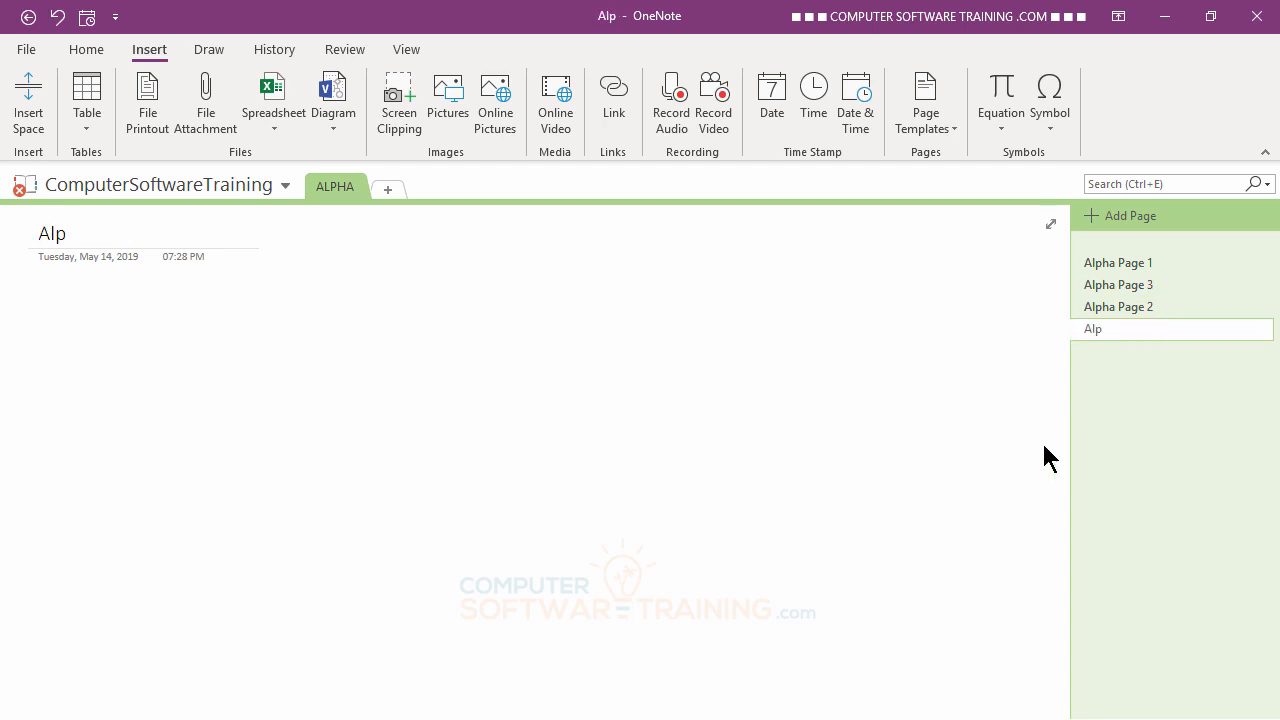
type("ha Page 4")
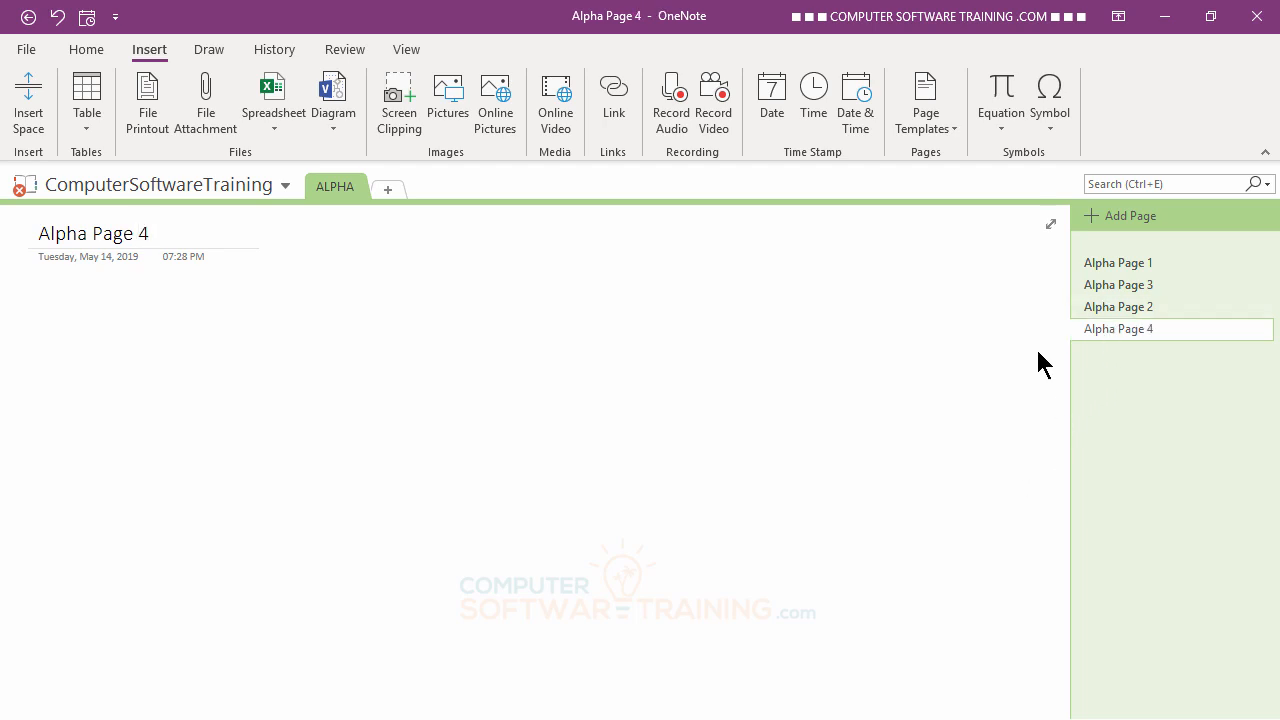
Insert a new page between Alpha Page 2 and Alpha Page 4 and title it "Alpha Page 5".
left_click(1058, 318)
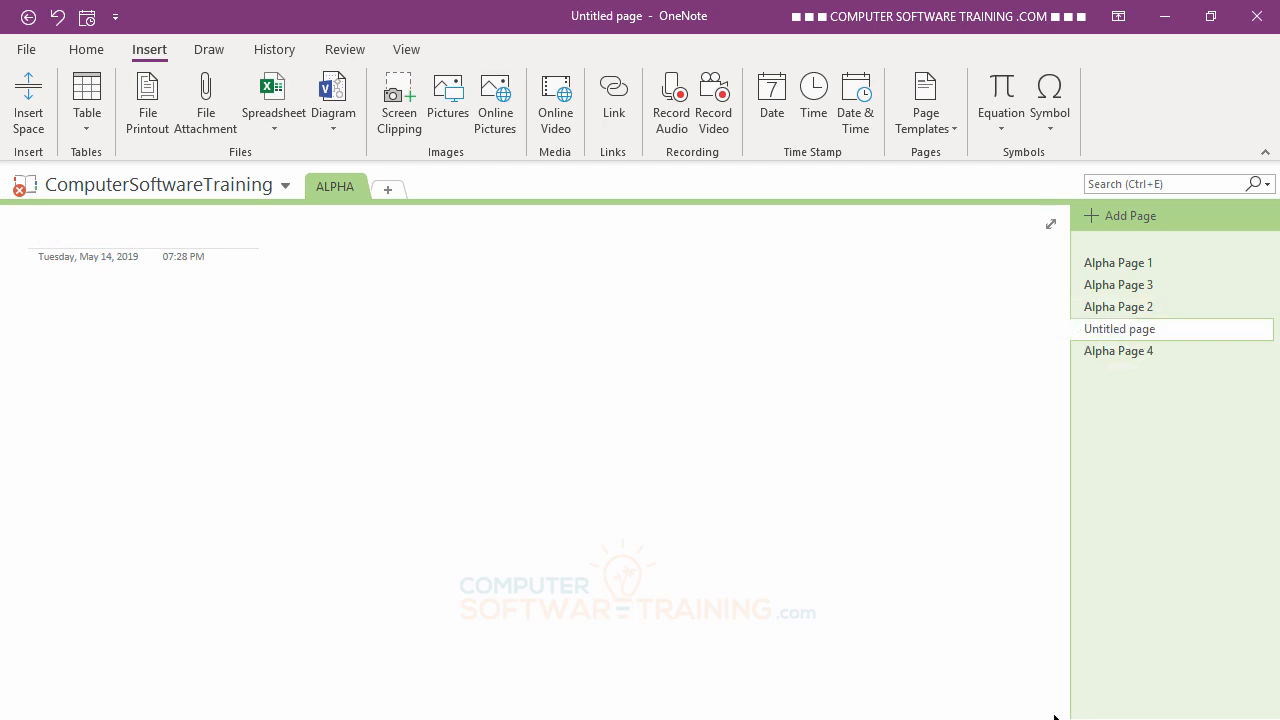
type("Alp")
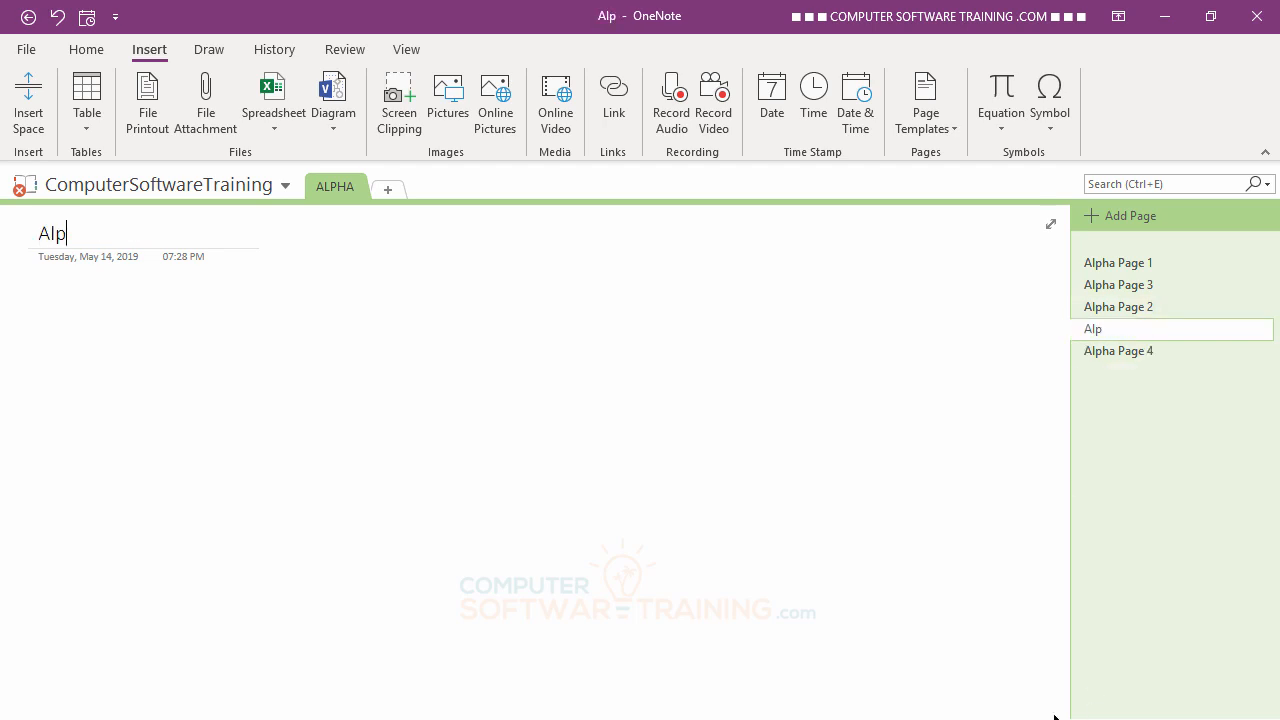
type("ga P")
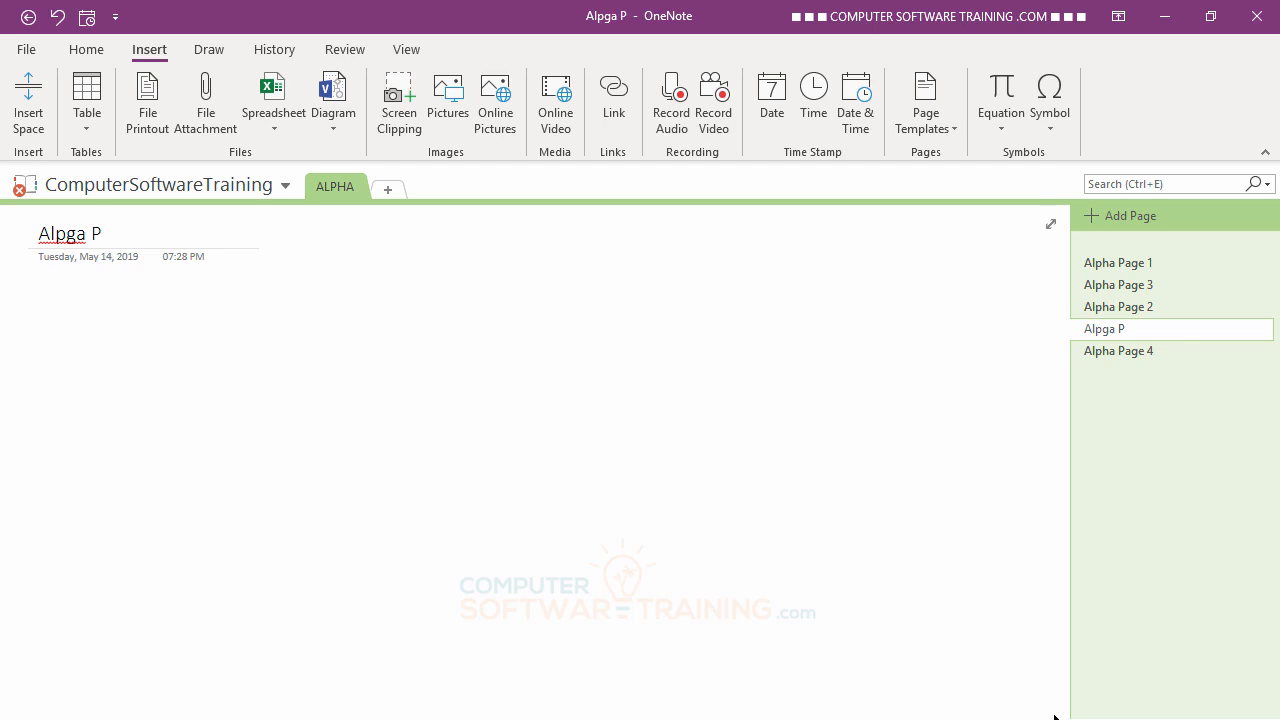
type("age 5")
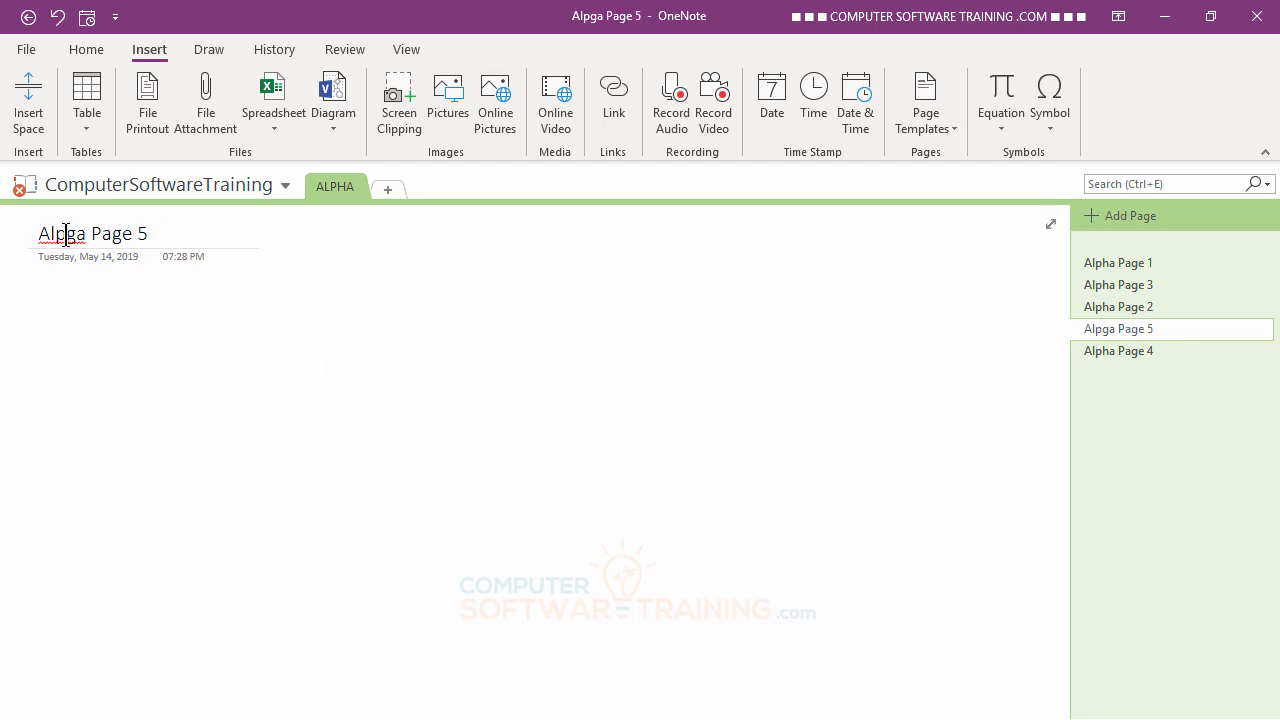
left_click_drag(66, 233, 78, 233)
type("h")
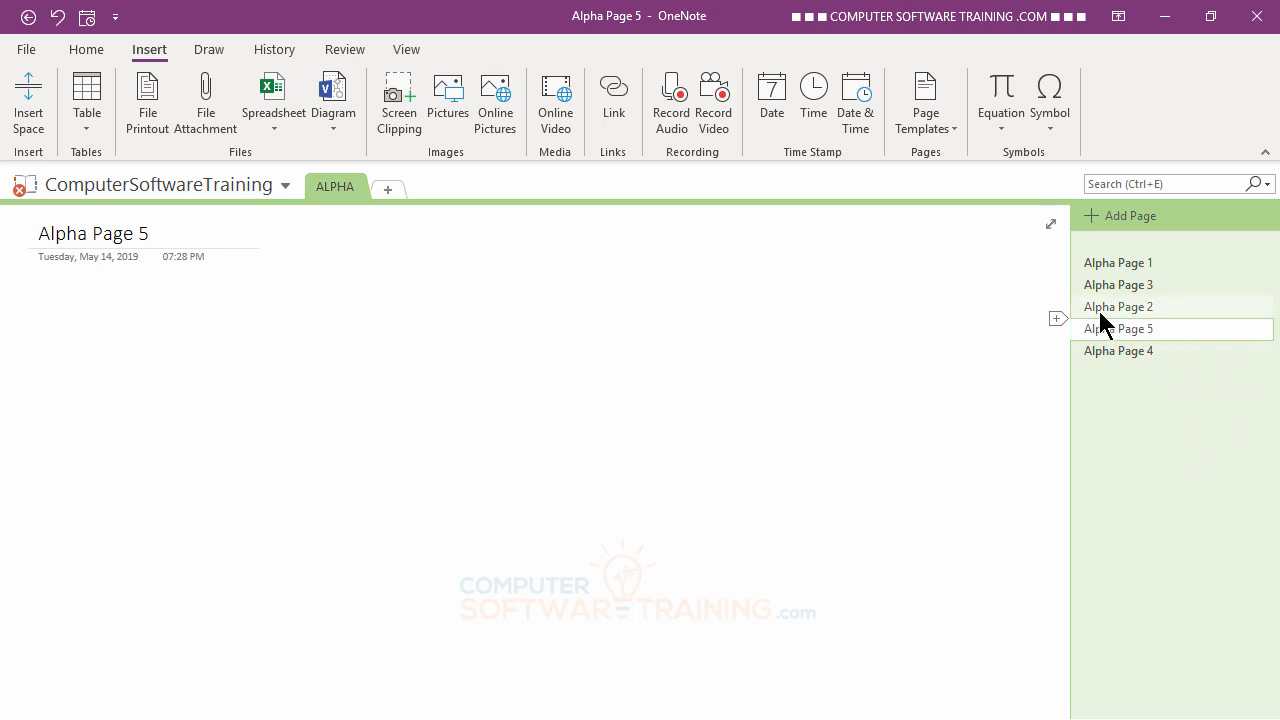
Reorder the pages numerically by moving Alpha Page 2 above Alpha Page 3 and Alpha Page 4 above Alpha Page 5.
left_click_drag(1110, 307, 1112, 272)
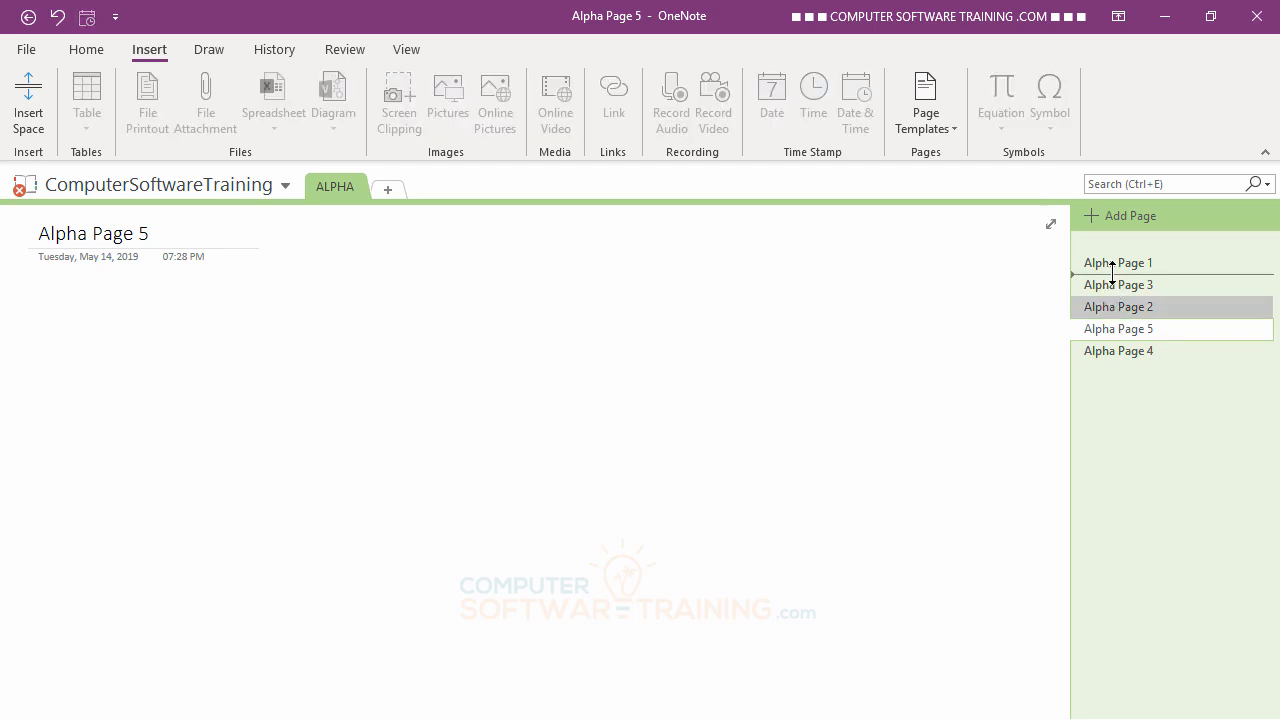
left_click_drag(1112, 272, 1112, 272)
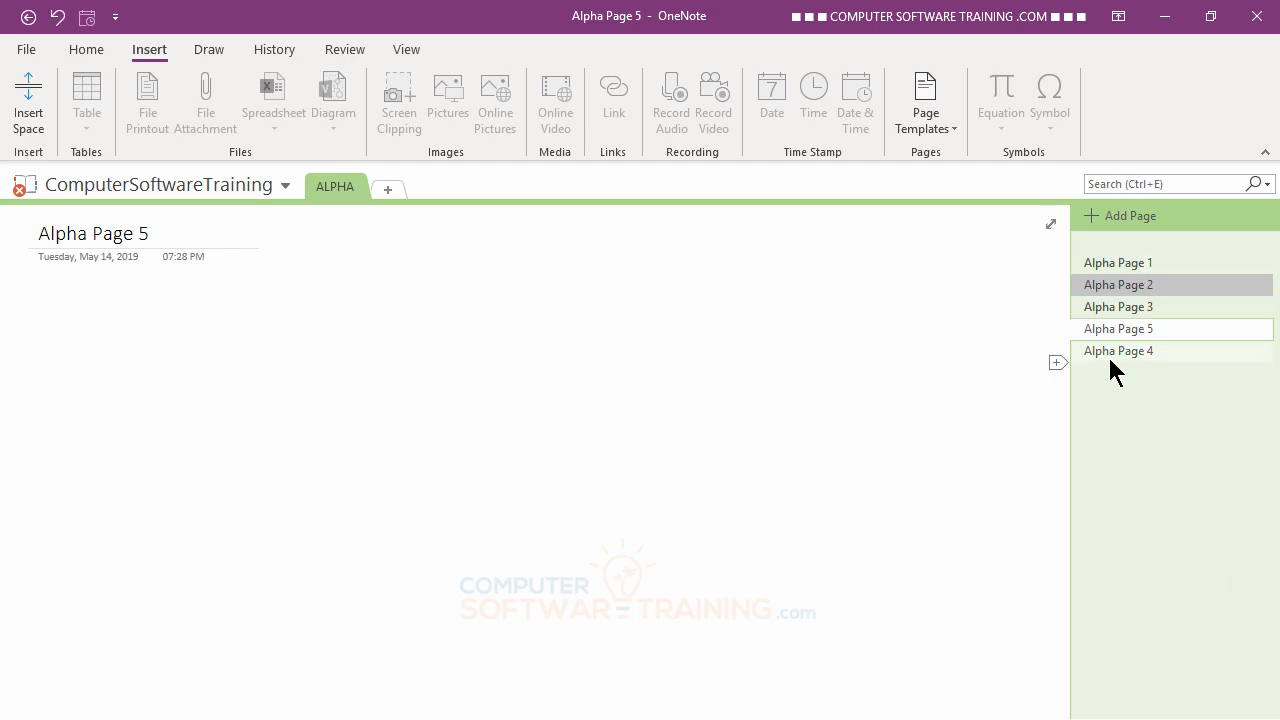
left_click_drag(1118, 356, 1117, 310)
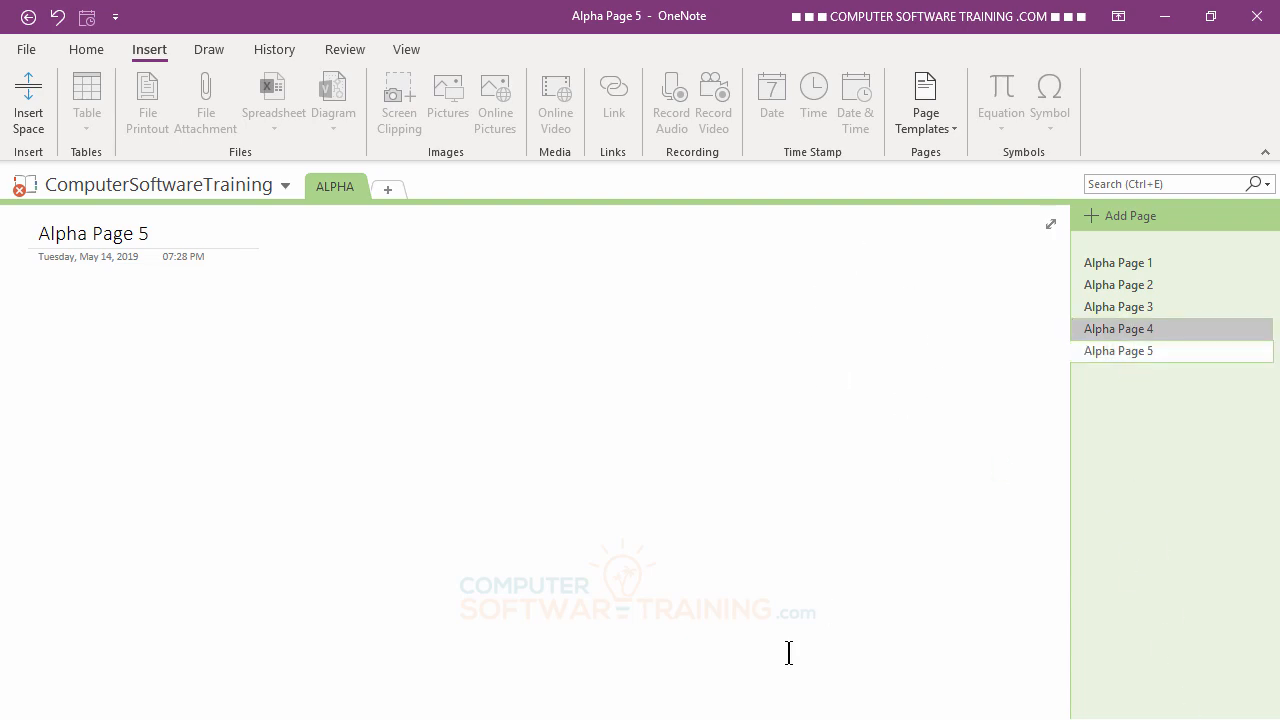
View each page in turn from Alpha Page 1 to Alpha Page 5, and return to Alpha Page 1.
left_click(1132, 265)
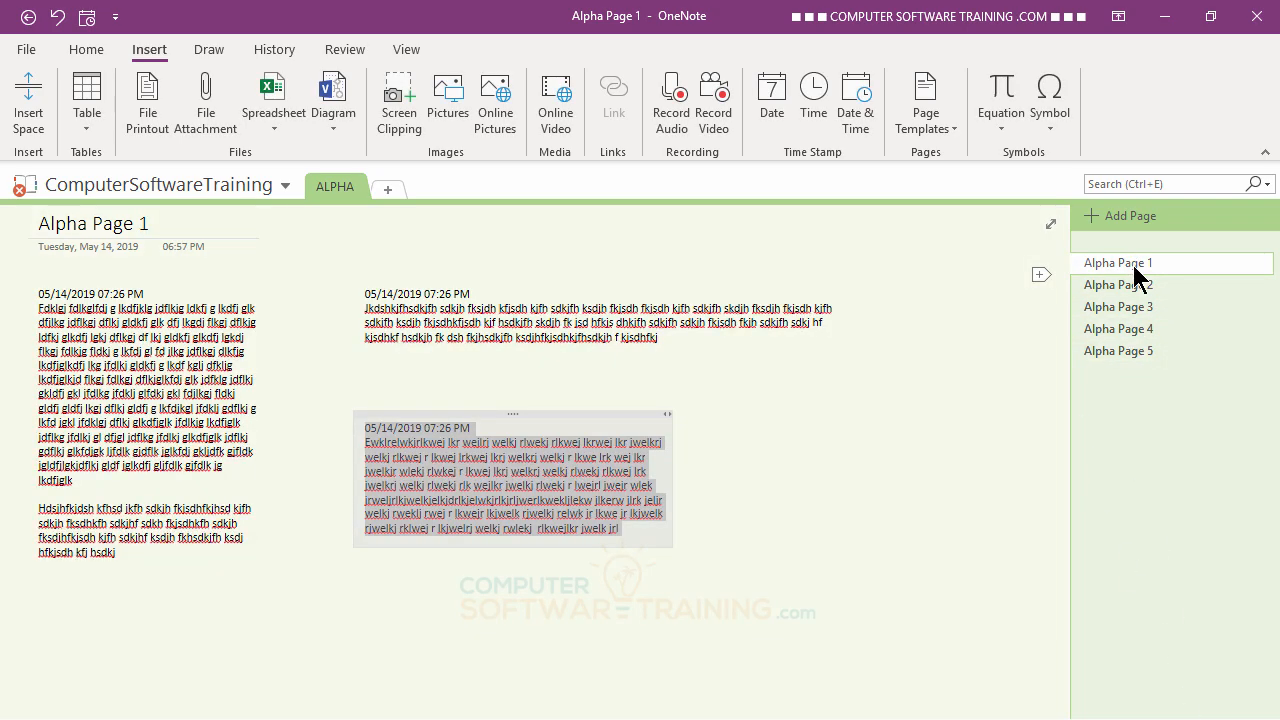
left_click(1148, 289)
left_click(1146, 309)
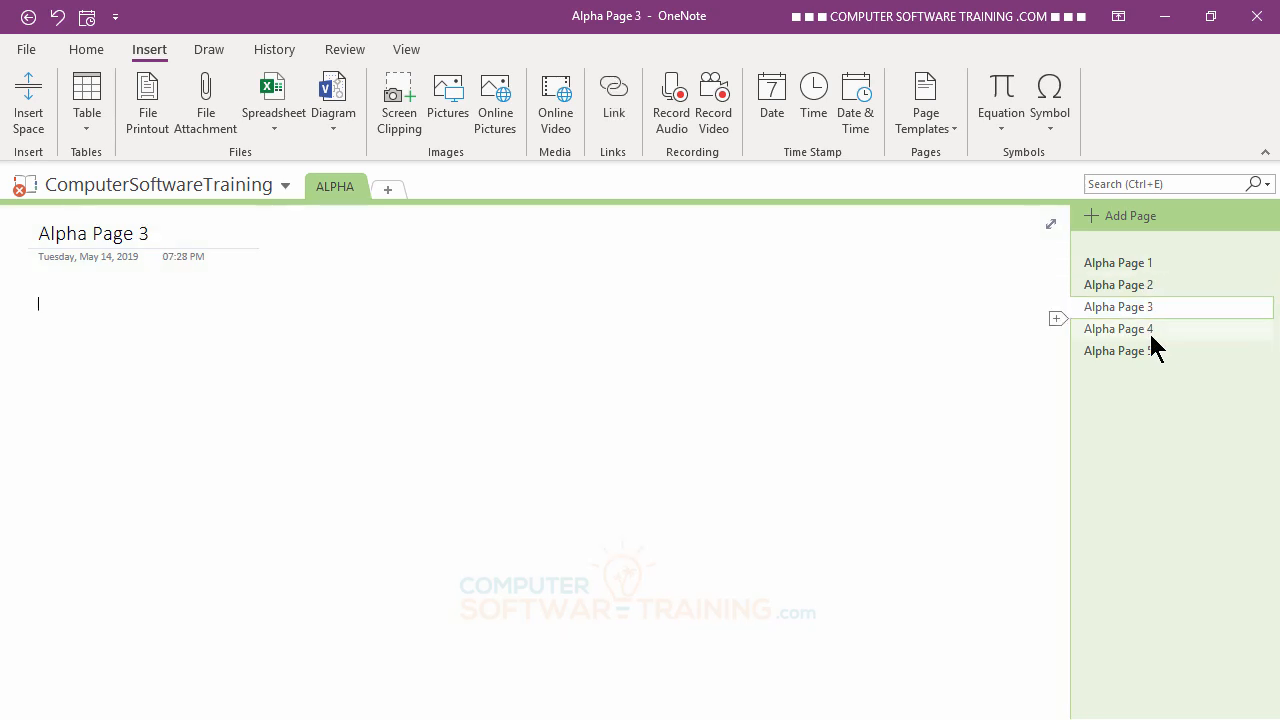
left_click(1148, 331)
left_click(1144, 352)
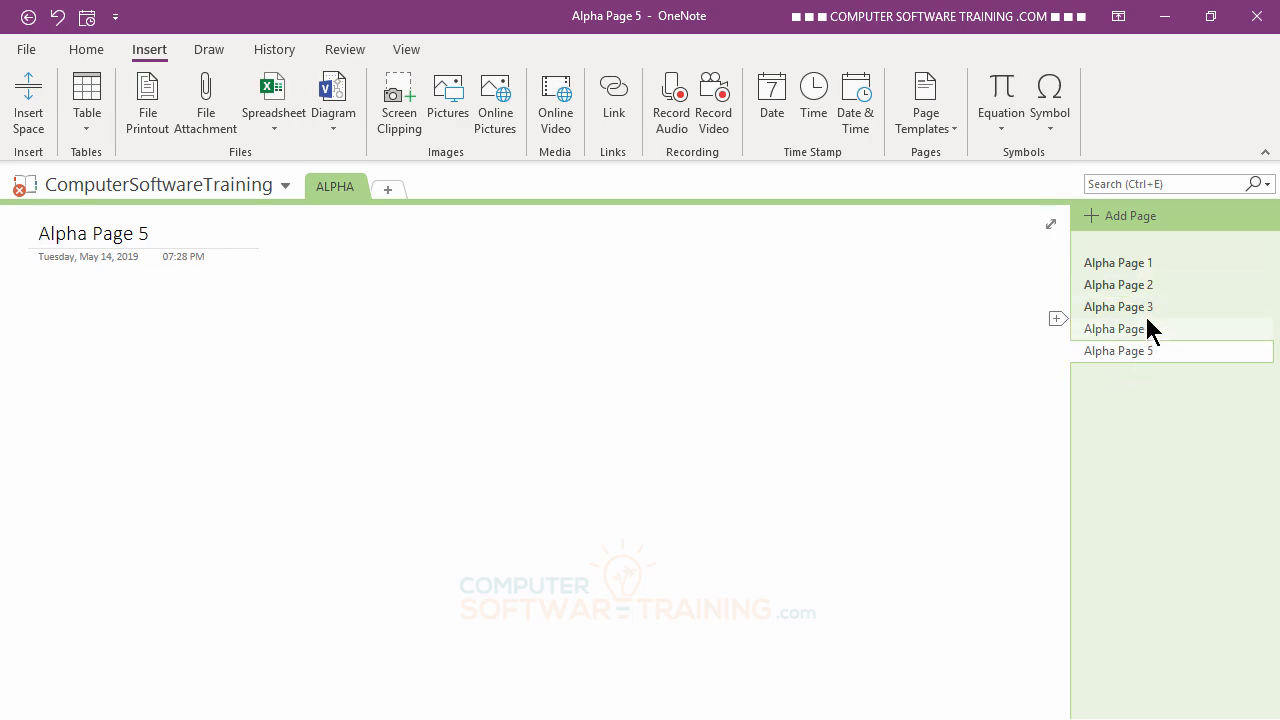
left_click(1113, 262)
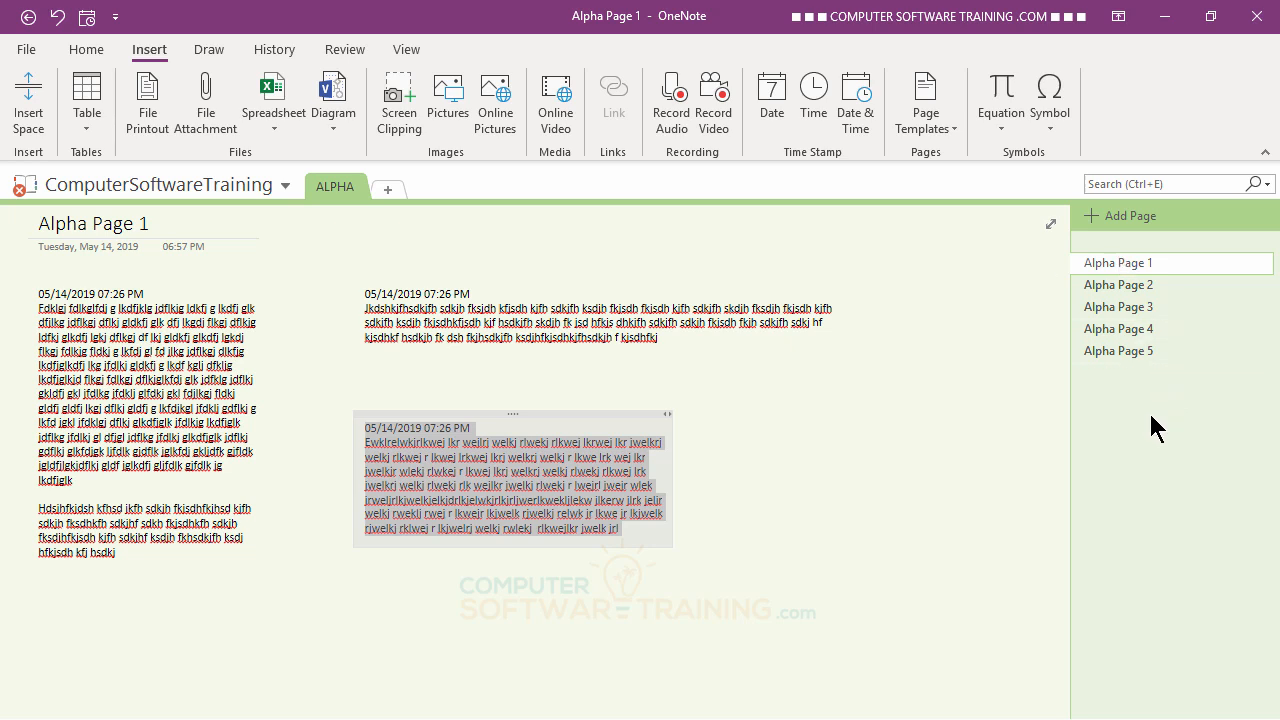
Make Alpha Page 2 and Alpha Page 3 subpages of Alpha Page 1.
right_click(1102, 286)
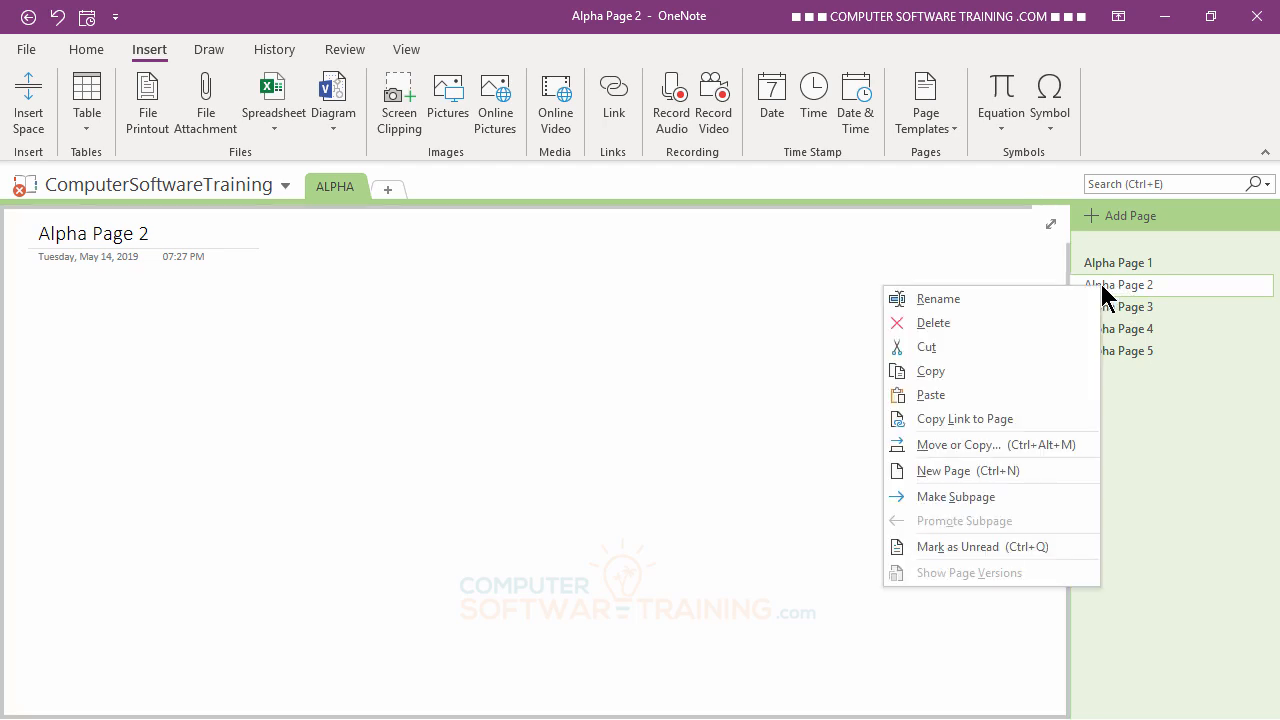
left_click(968, 496)
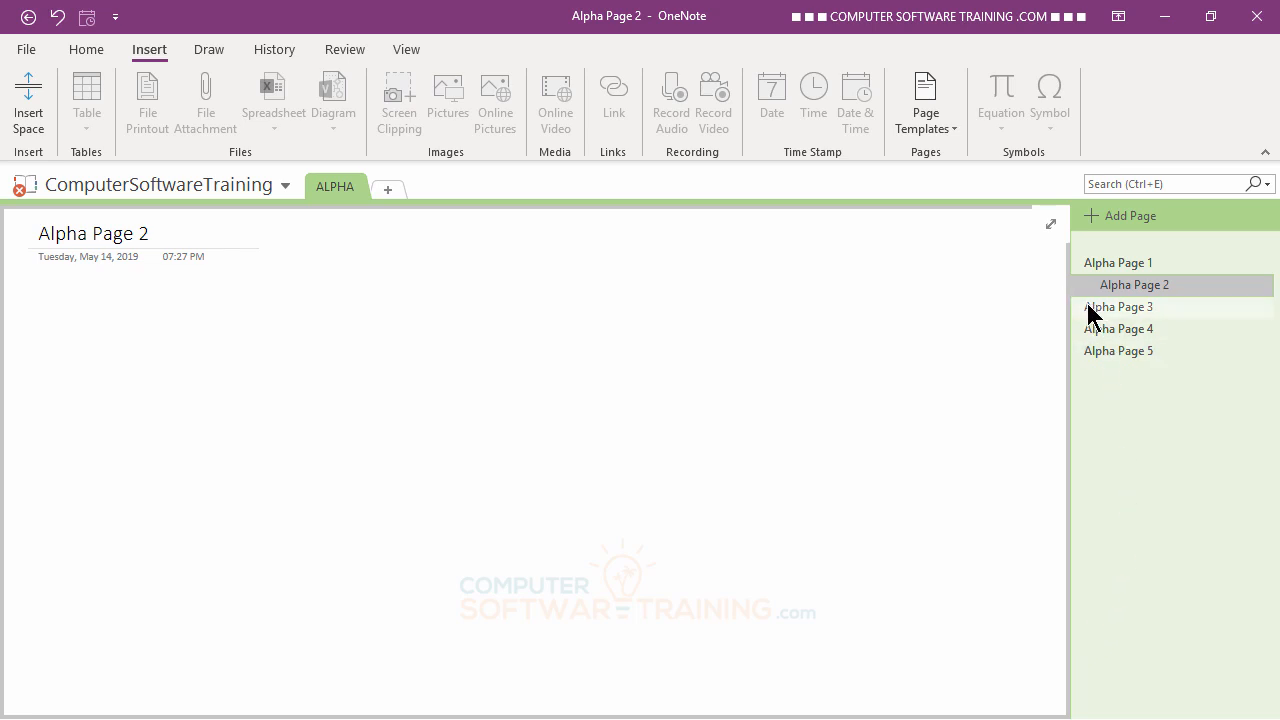
left_click_drag(1088, 304, 1118, 310)
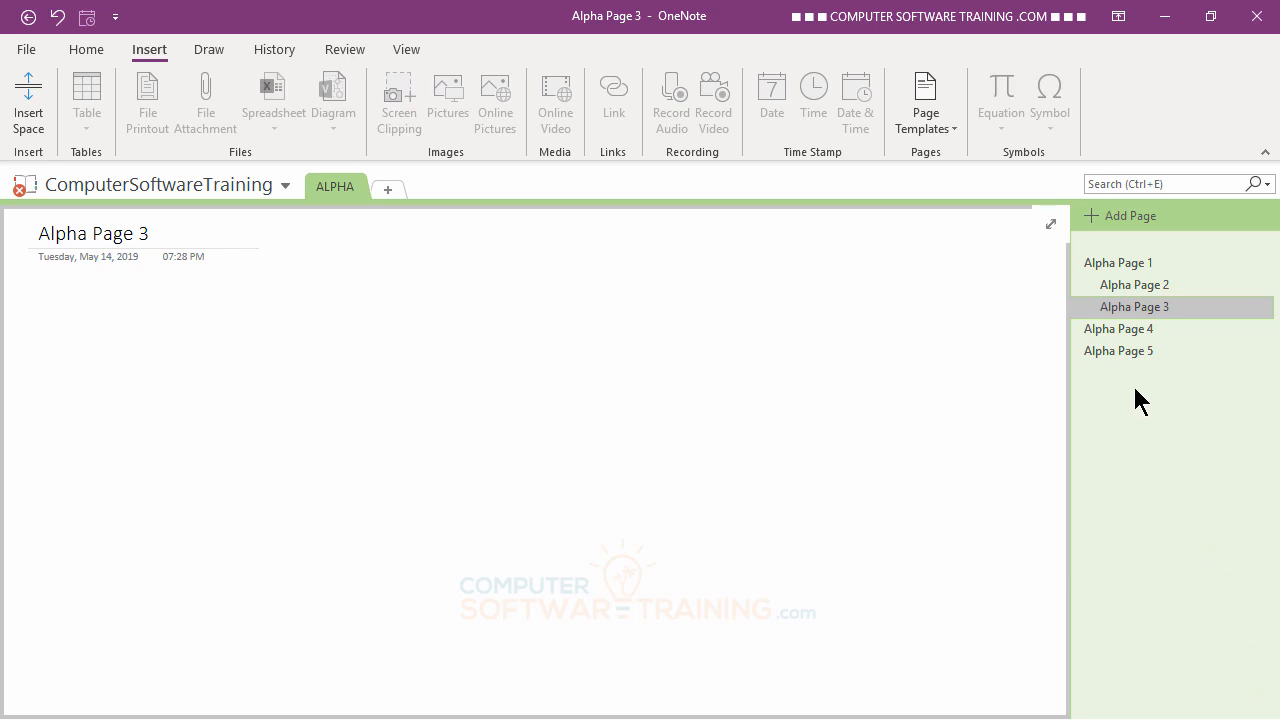
Nest Alpha Page 4 as a subpage beneath Alpha Page 3, and collapse and re-expand the subpages of Alpha Page 1.
left_click(1118, 329)
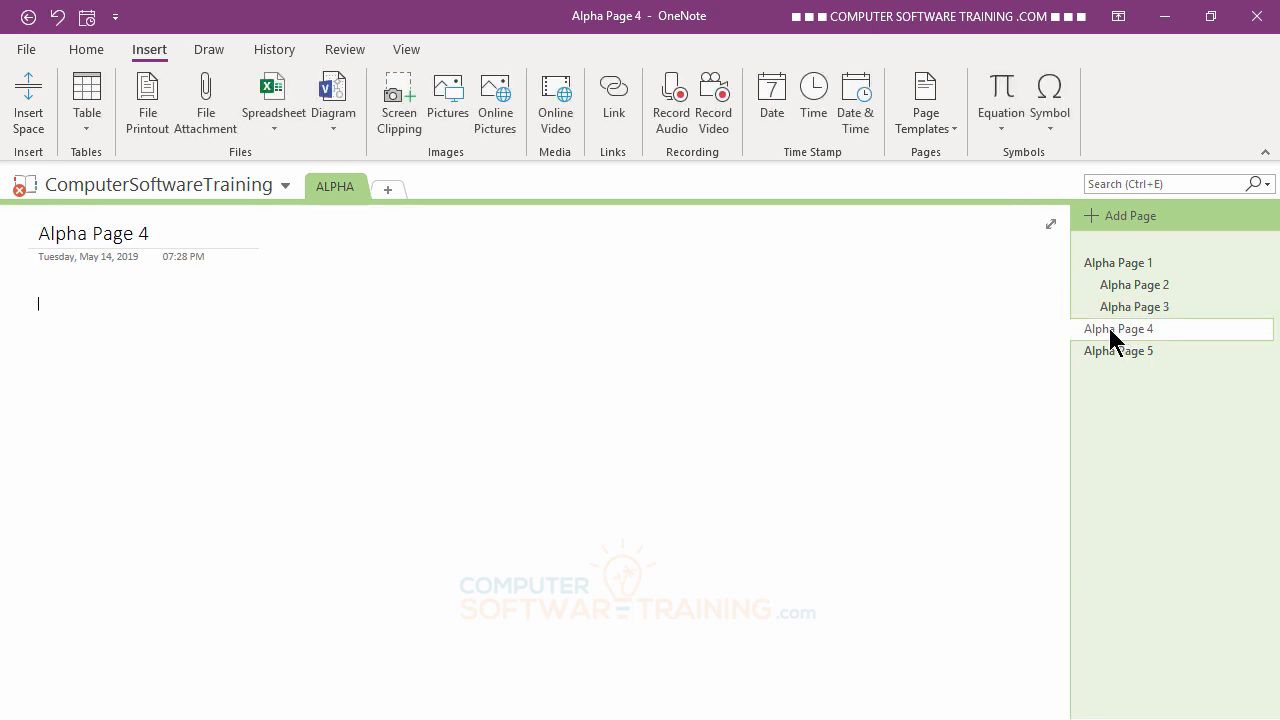
left_click_drag(1108, 326, 1190, 328)
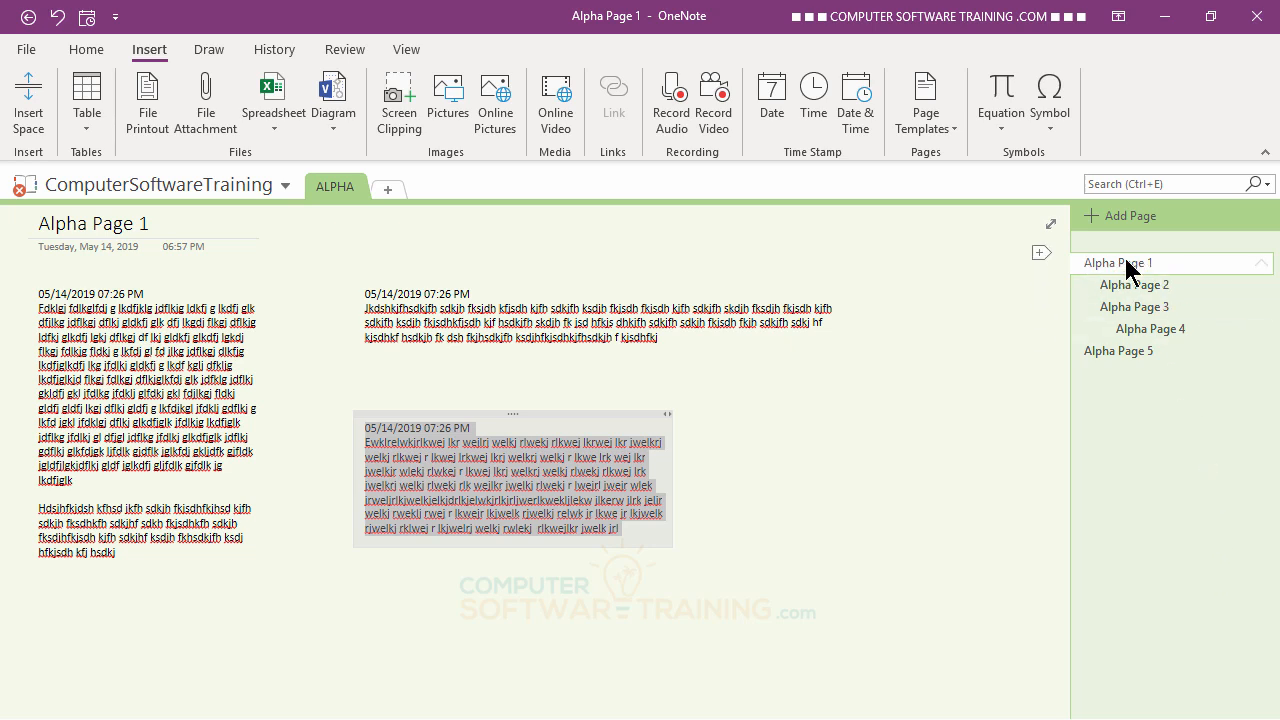
left_click(1261, 264)
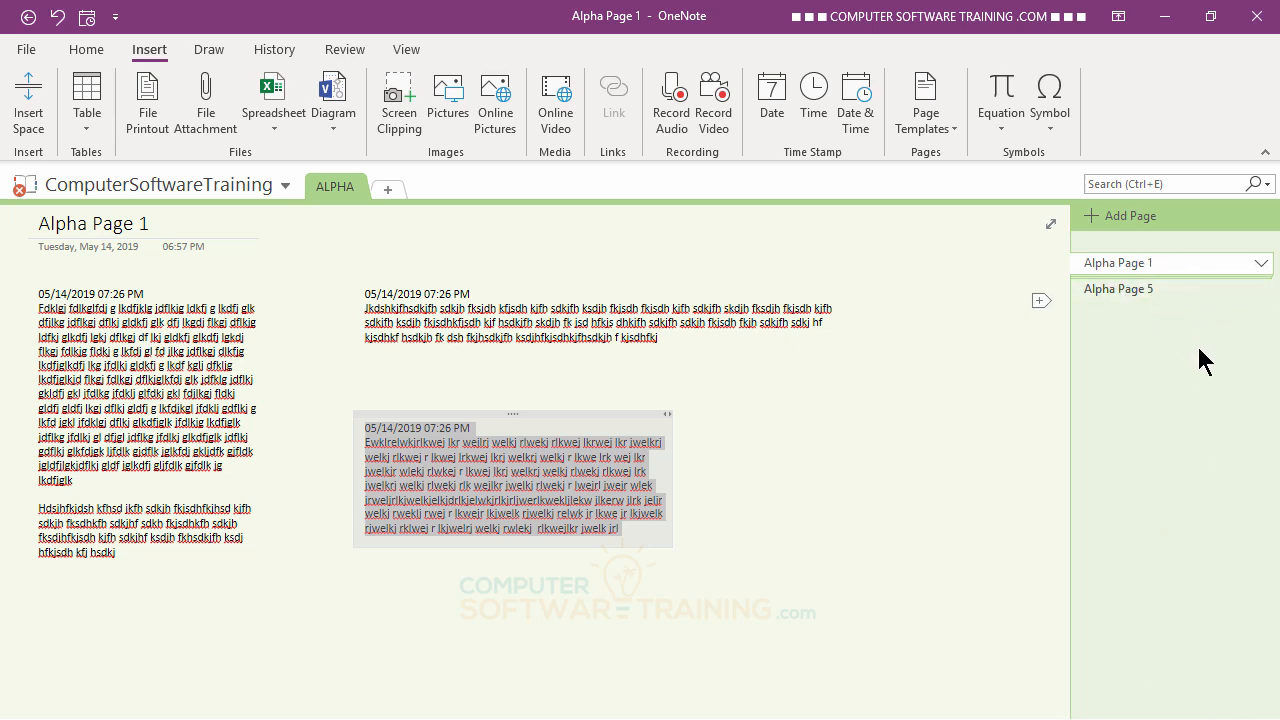
left_click(1262, 263)
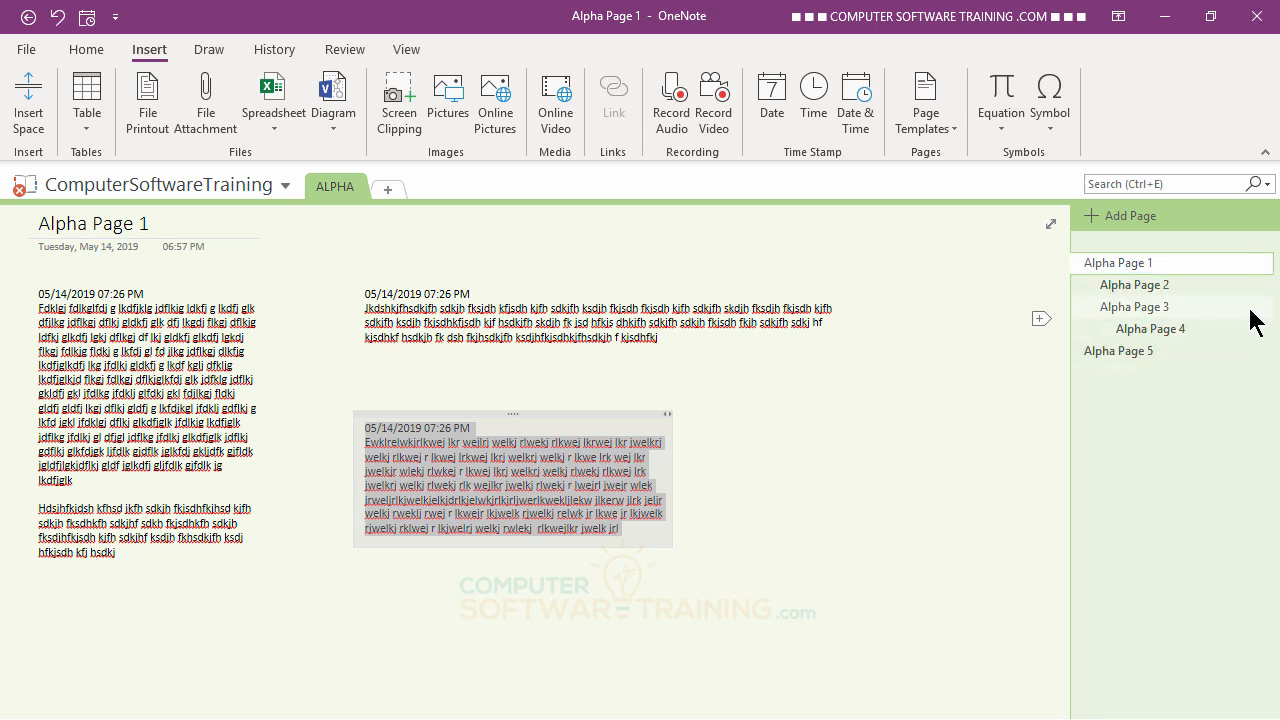
left_click(1250, 309)
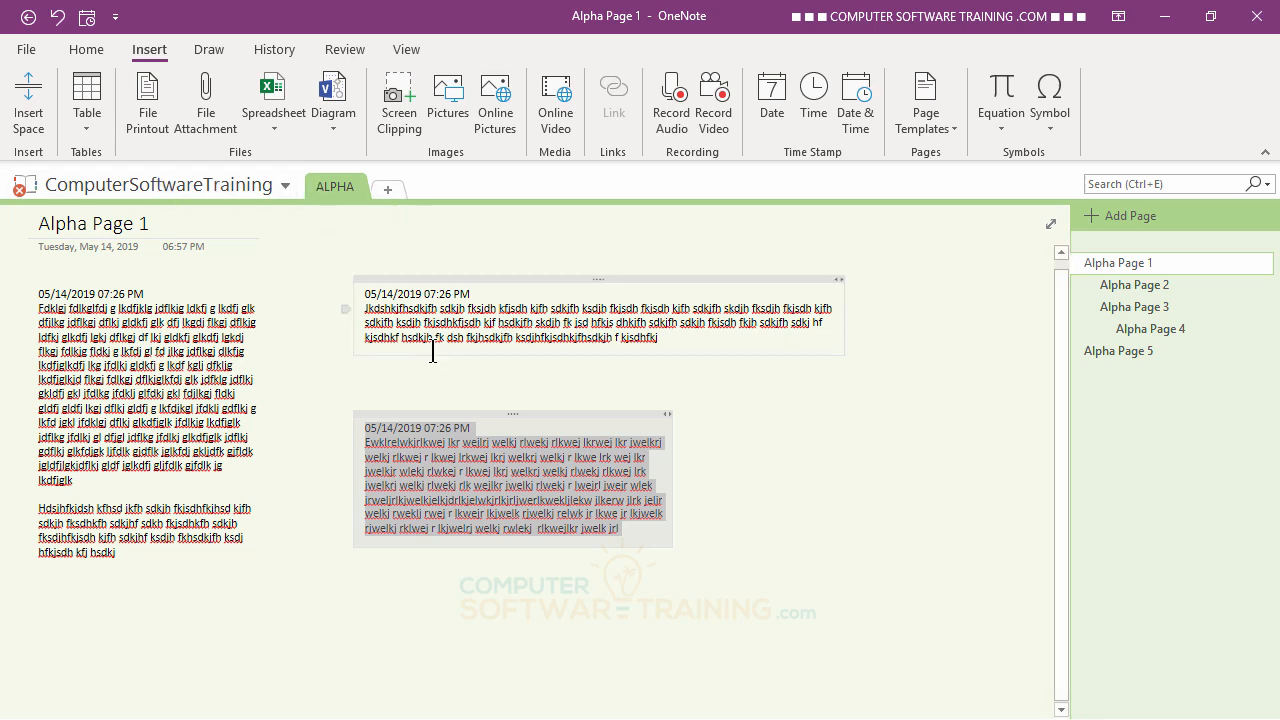
Add two new sections after ALPHA, naming them GAMMA and SIGMA.
left_click(388, 189)
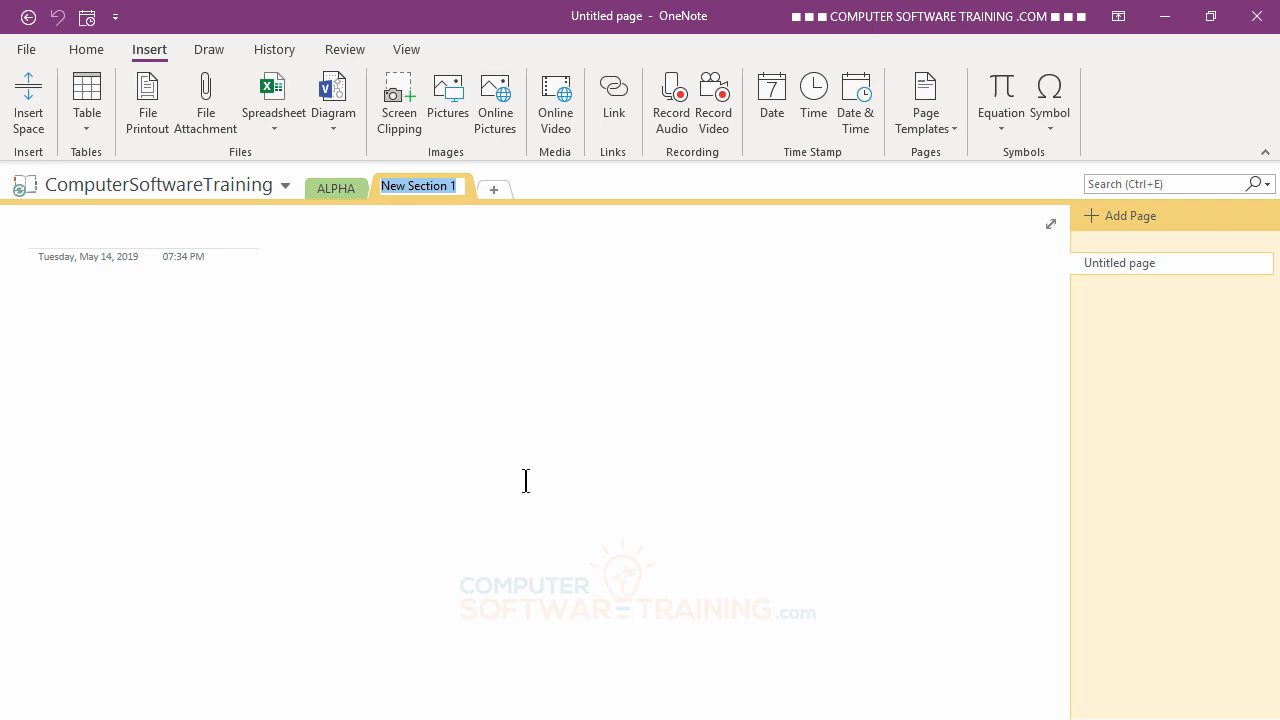
type("GAMMA")
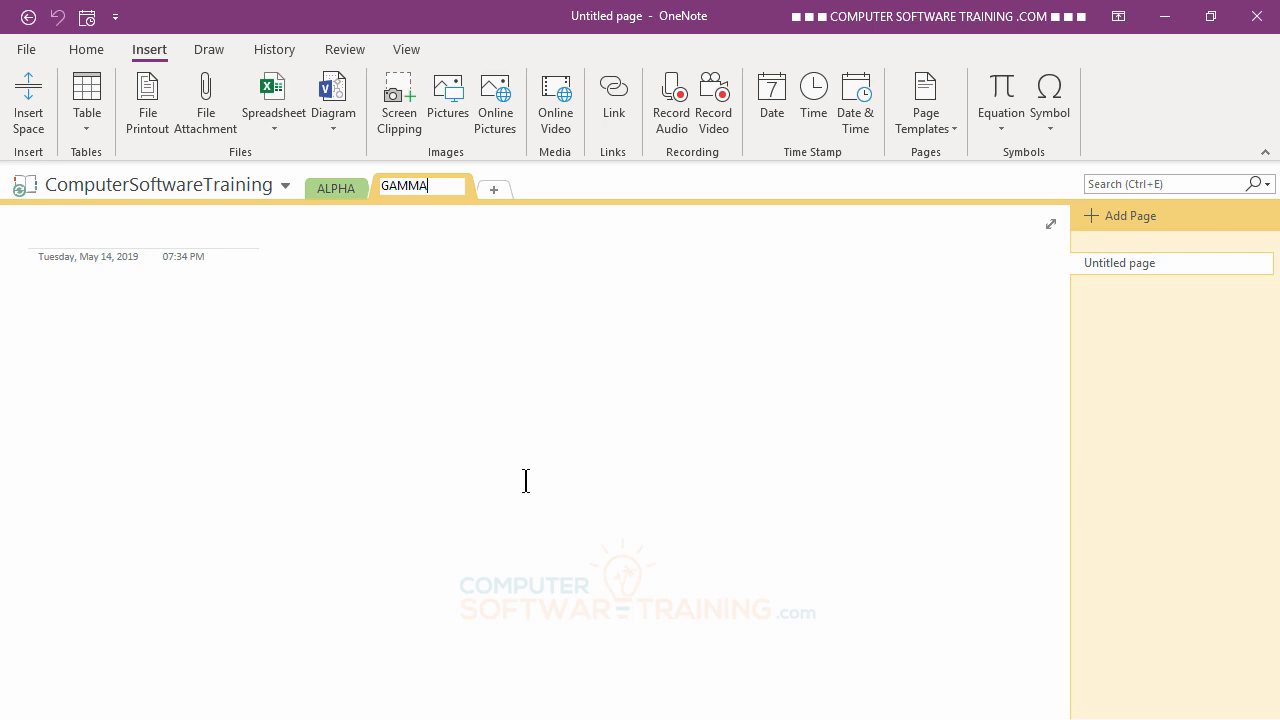
key("Return")
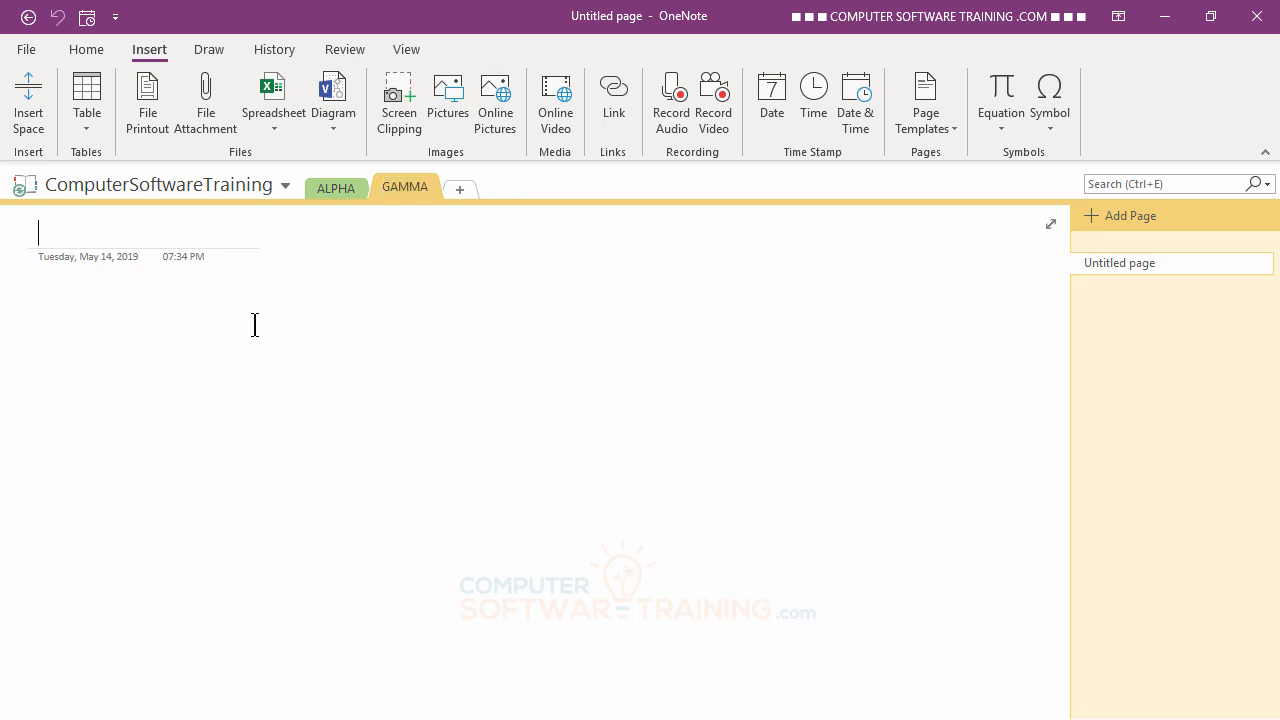
left_click(460, 189)
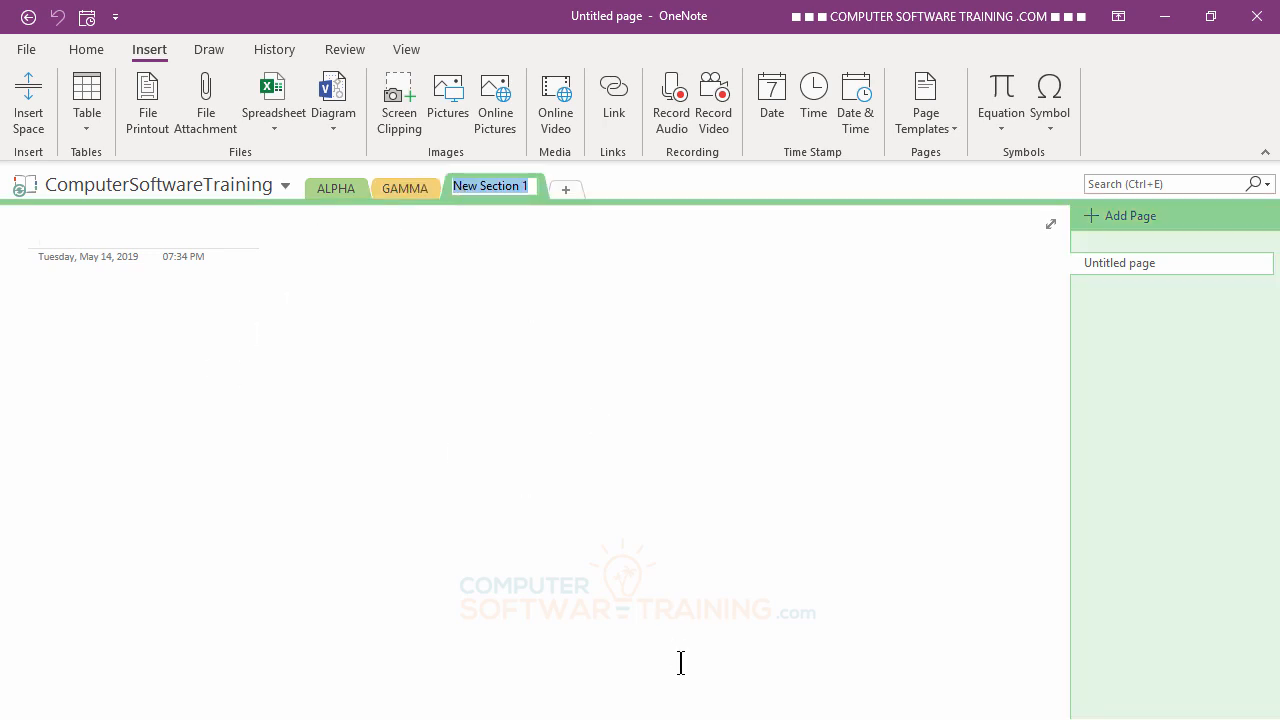
type("SIGMA")
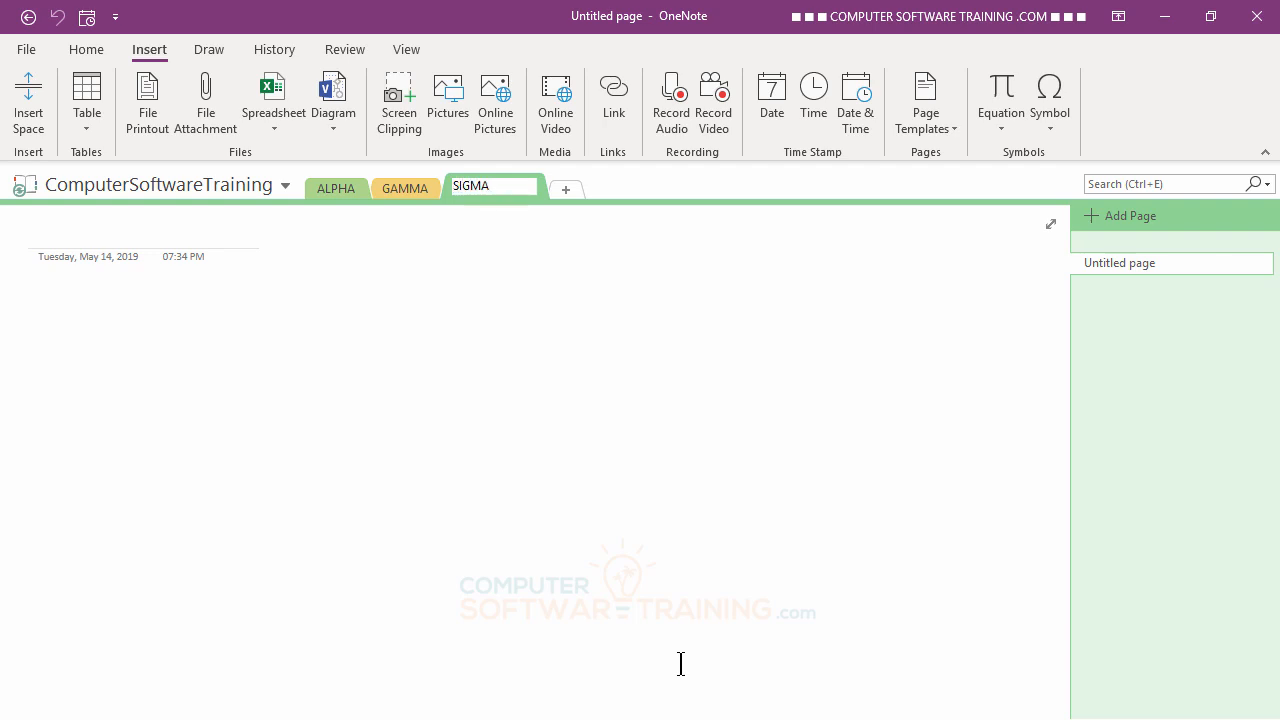
key("Return")
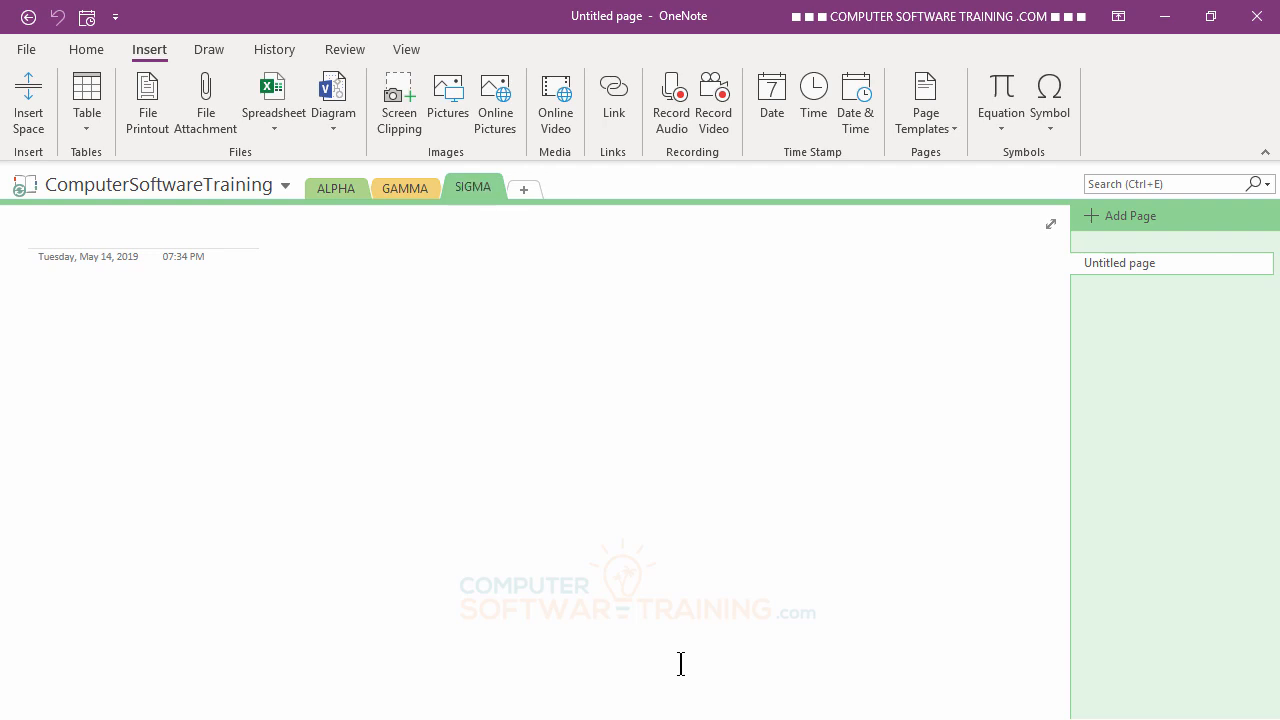
Add two more sections after SIGMA, naming them DELTA and LAMDA.
left_click(525, 189)
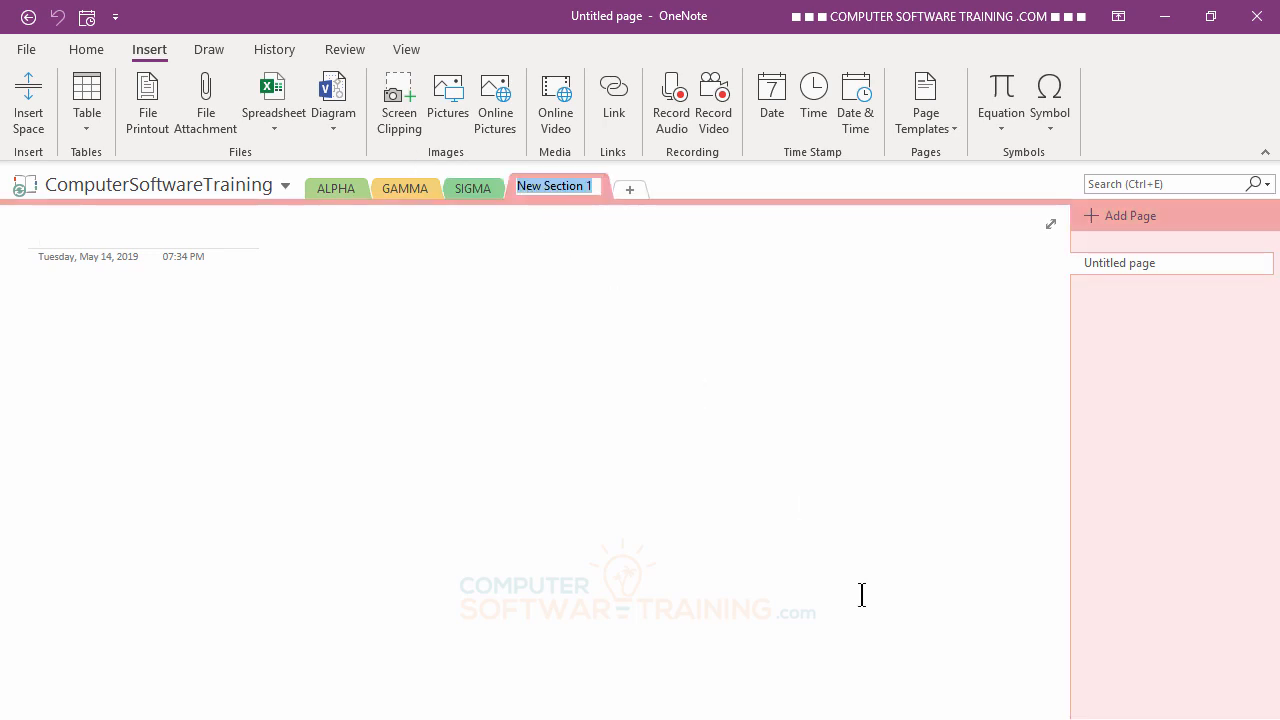
type("DELTA")
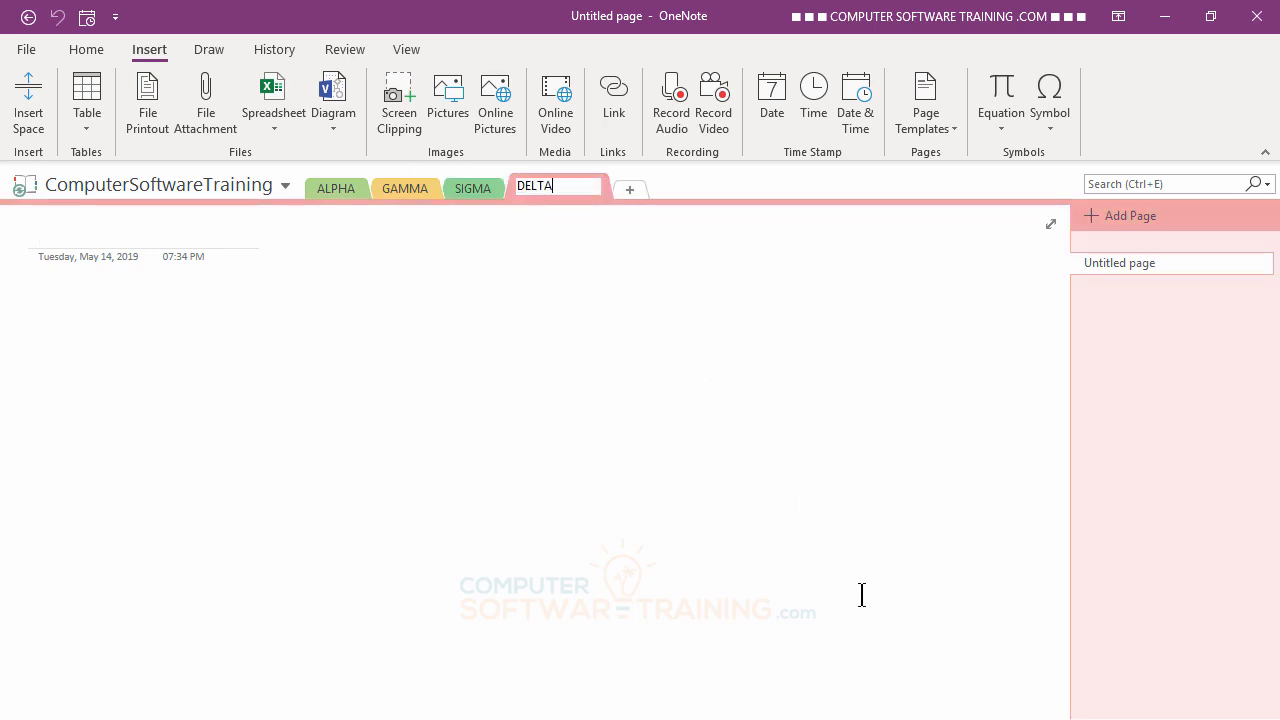
key("Return")
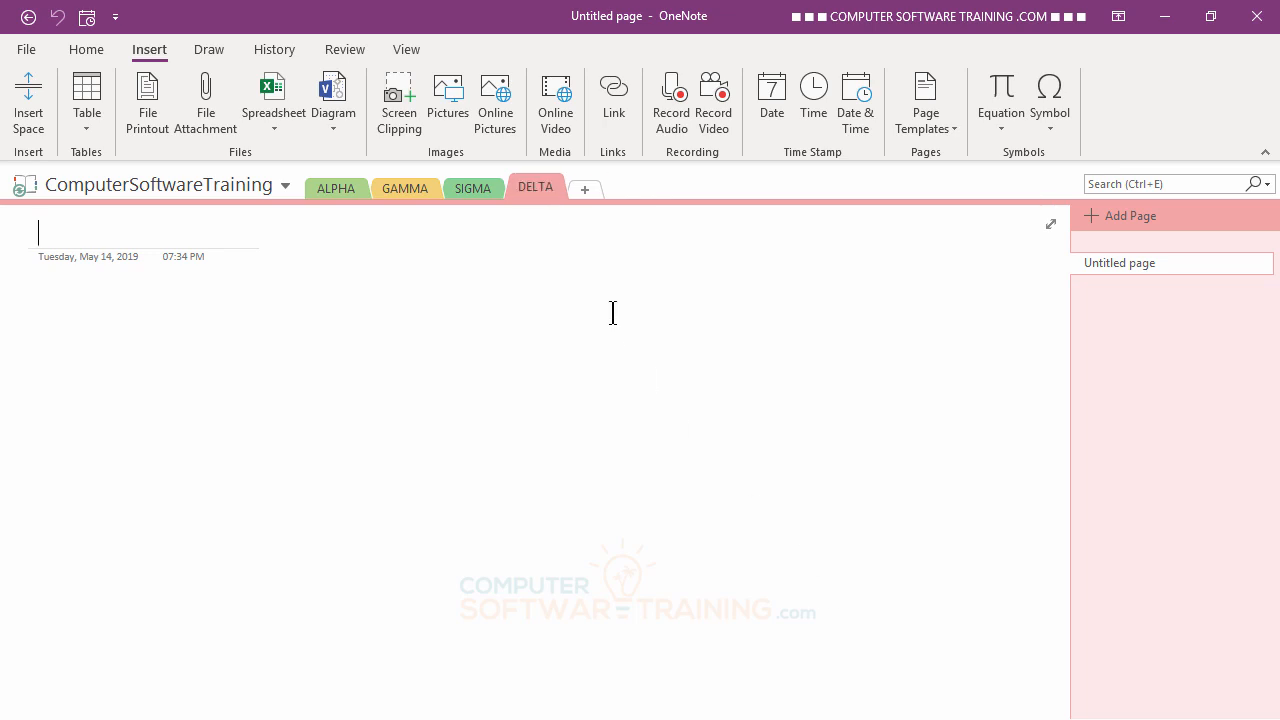
left_click(585, 192)
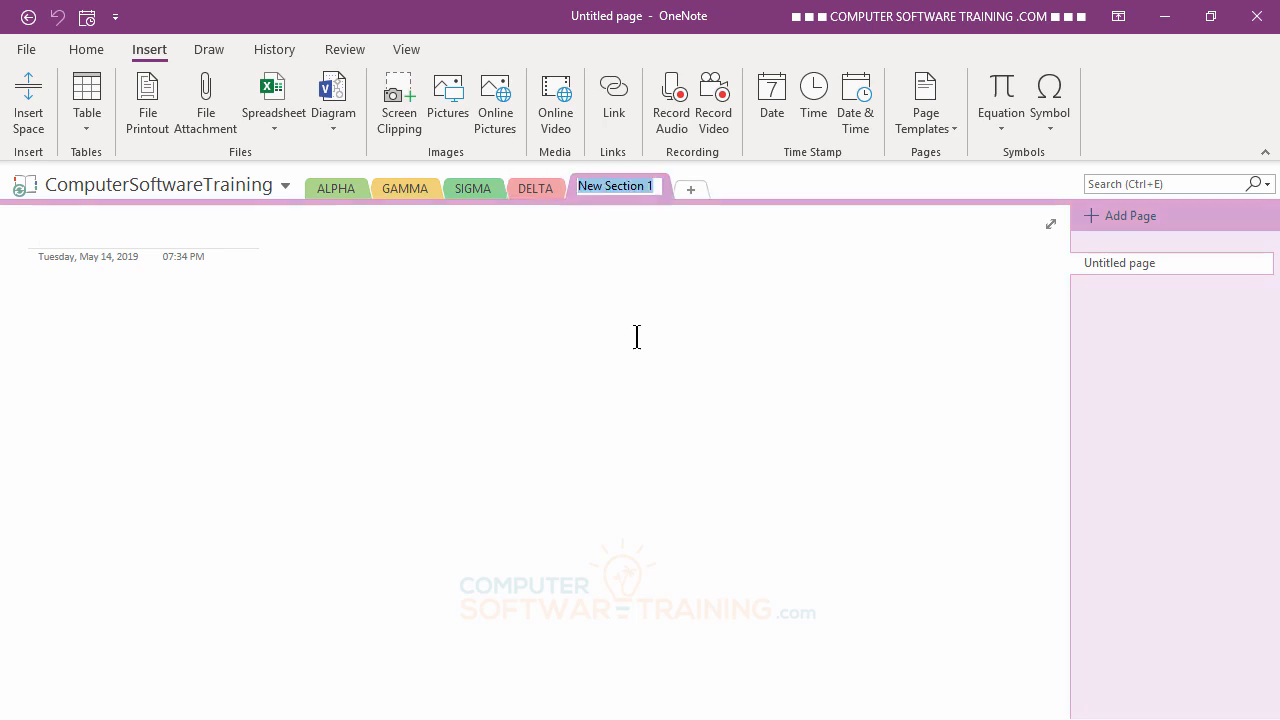
type("LAMDA")
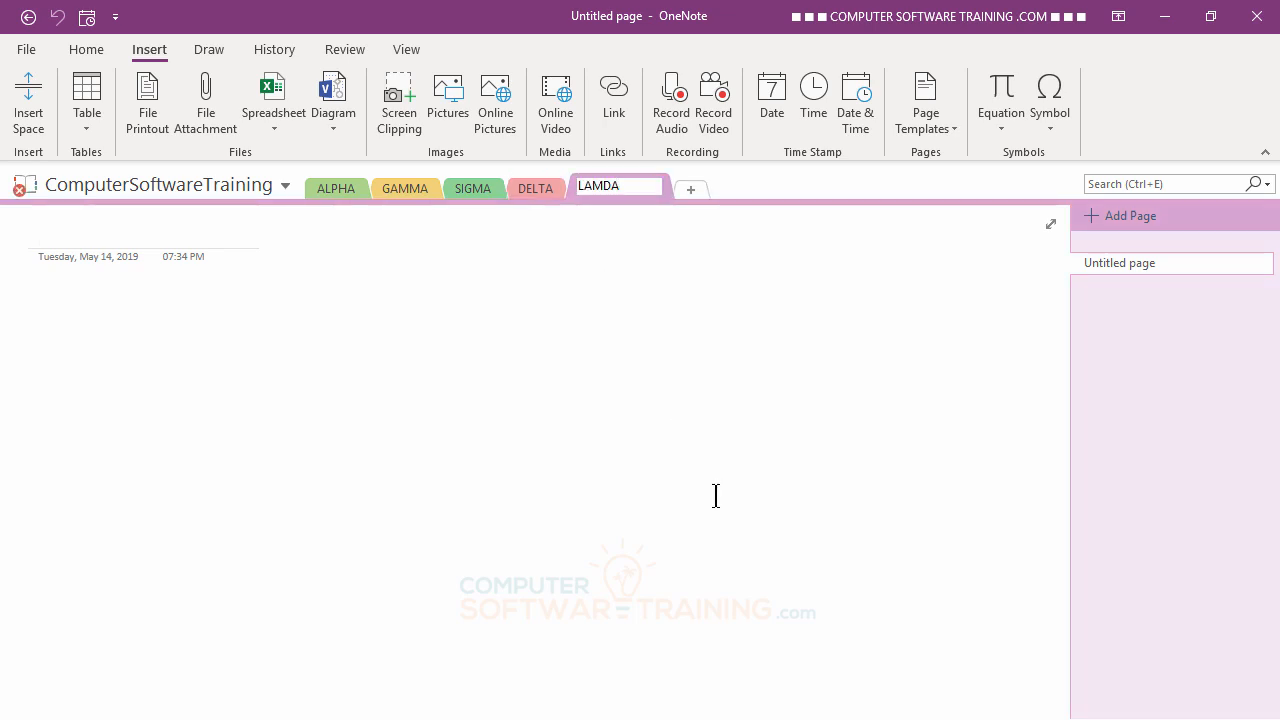
key("Return")
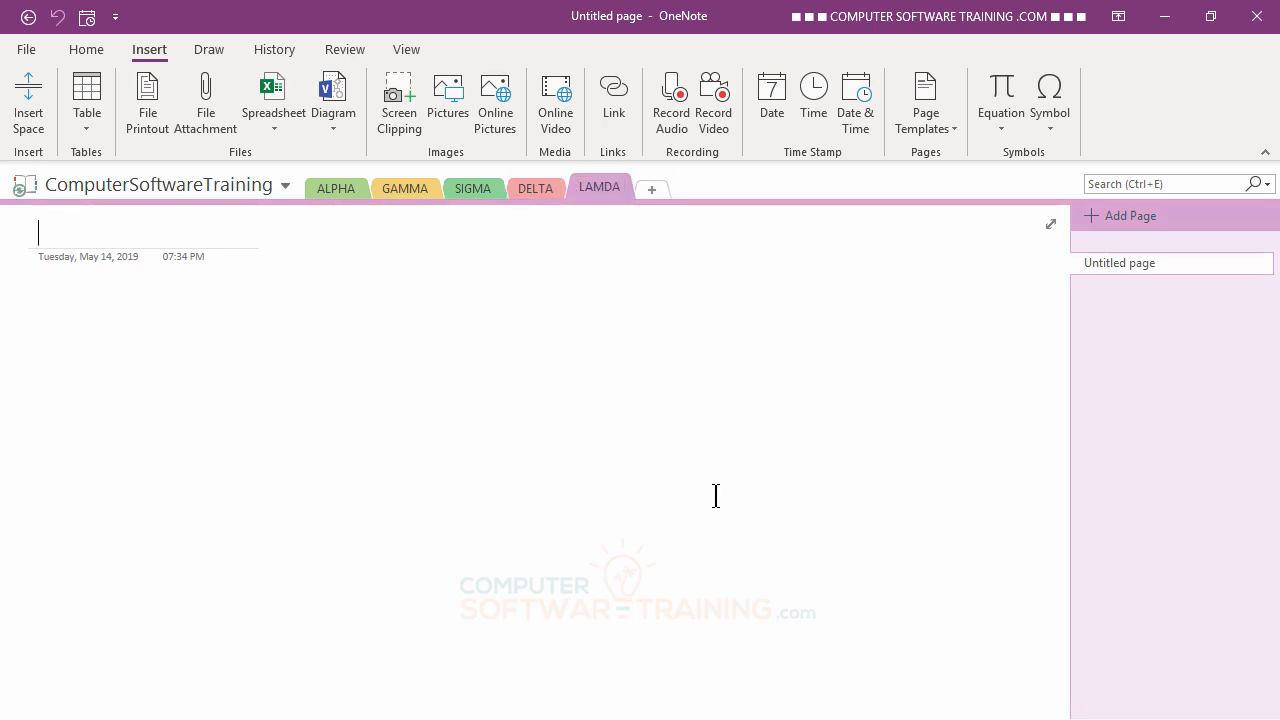
Add two further sections after LAMDA, naming them KAPPA and EPSILON.
left_click(652, 194)
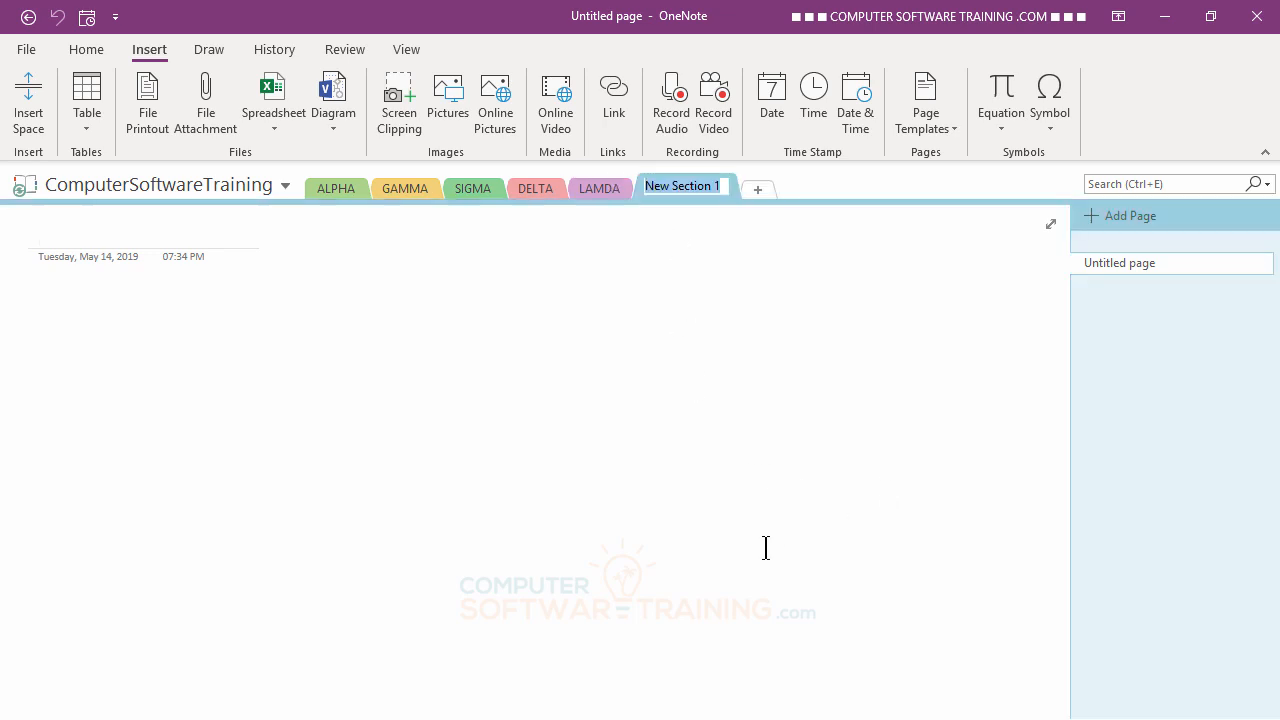
type("KAPPA")
key("Return")
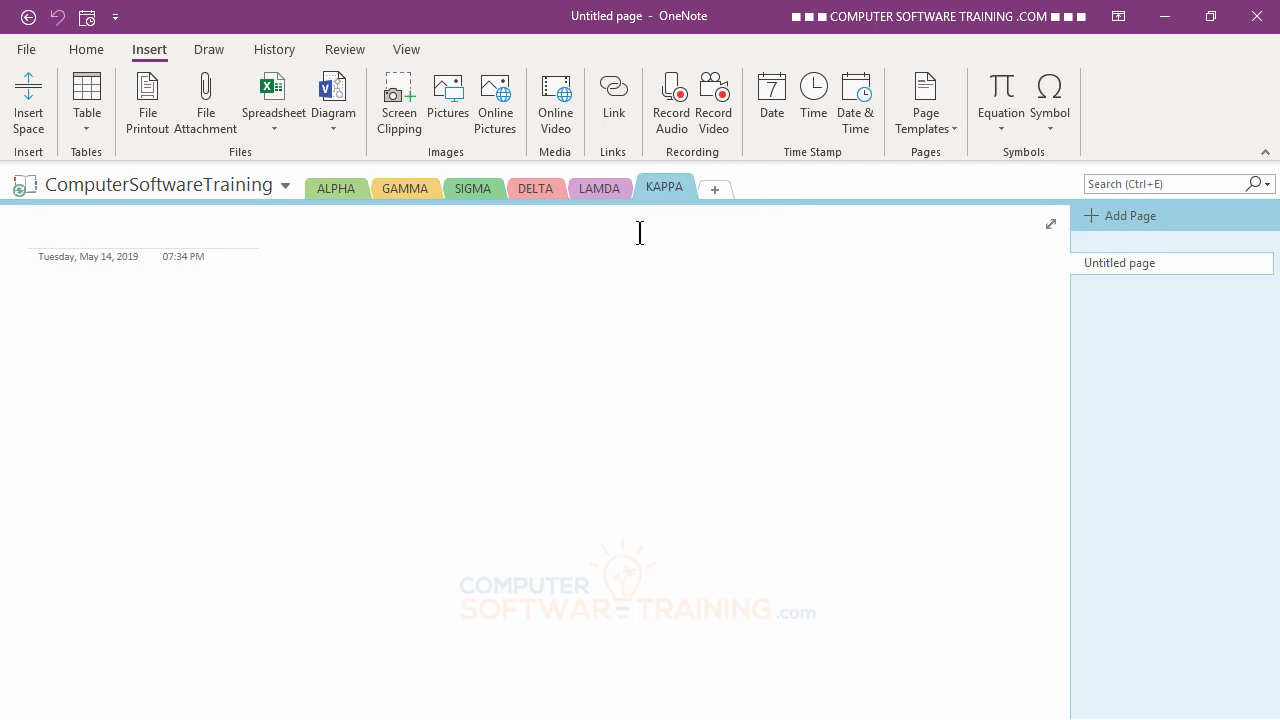
left_click(714, 192)
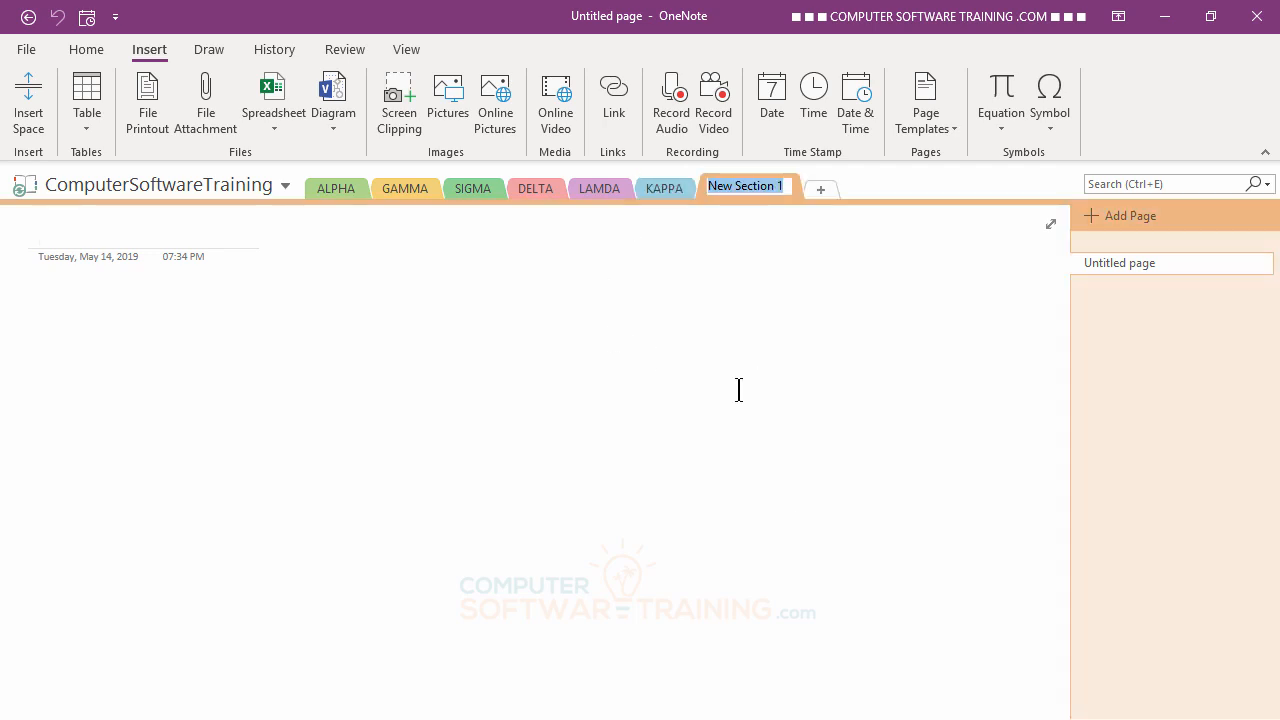
type("EPSILO")
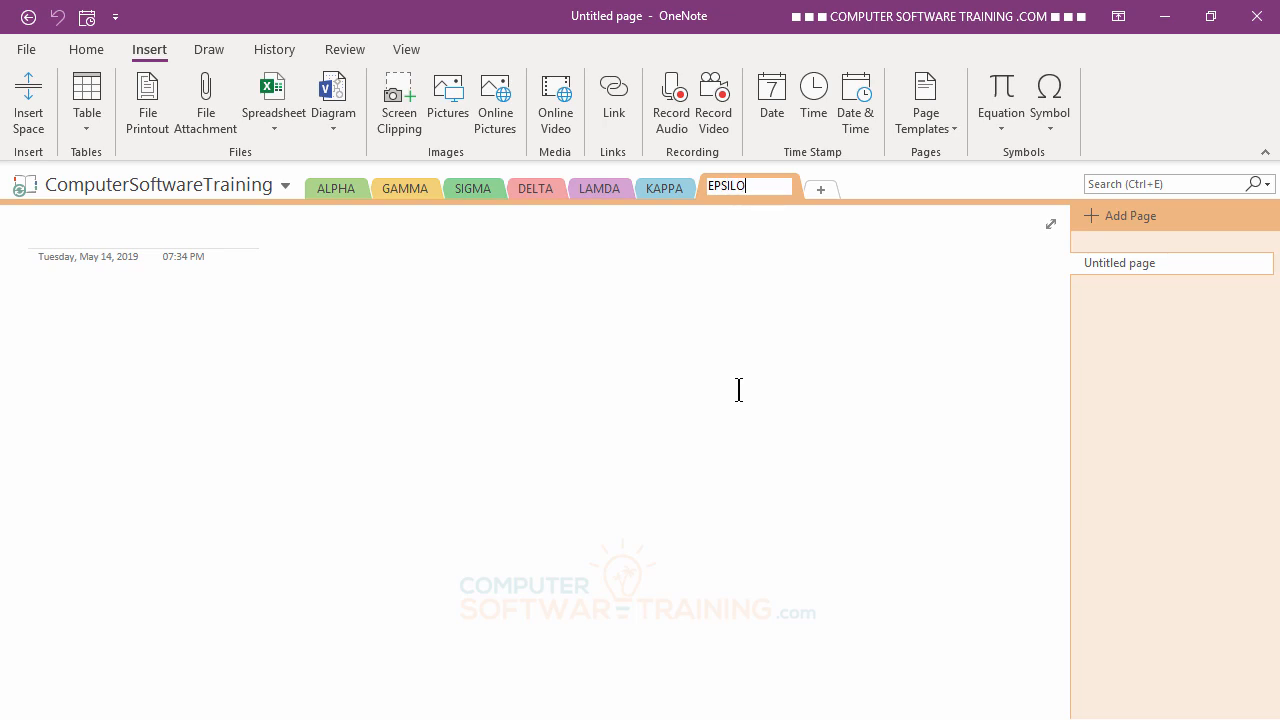
type("N")
key("Return")
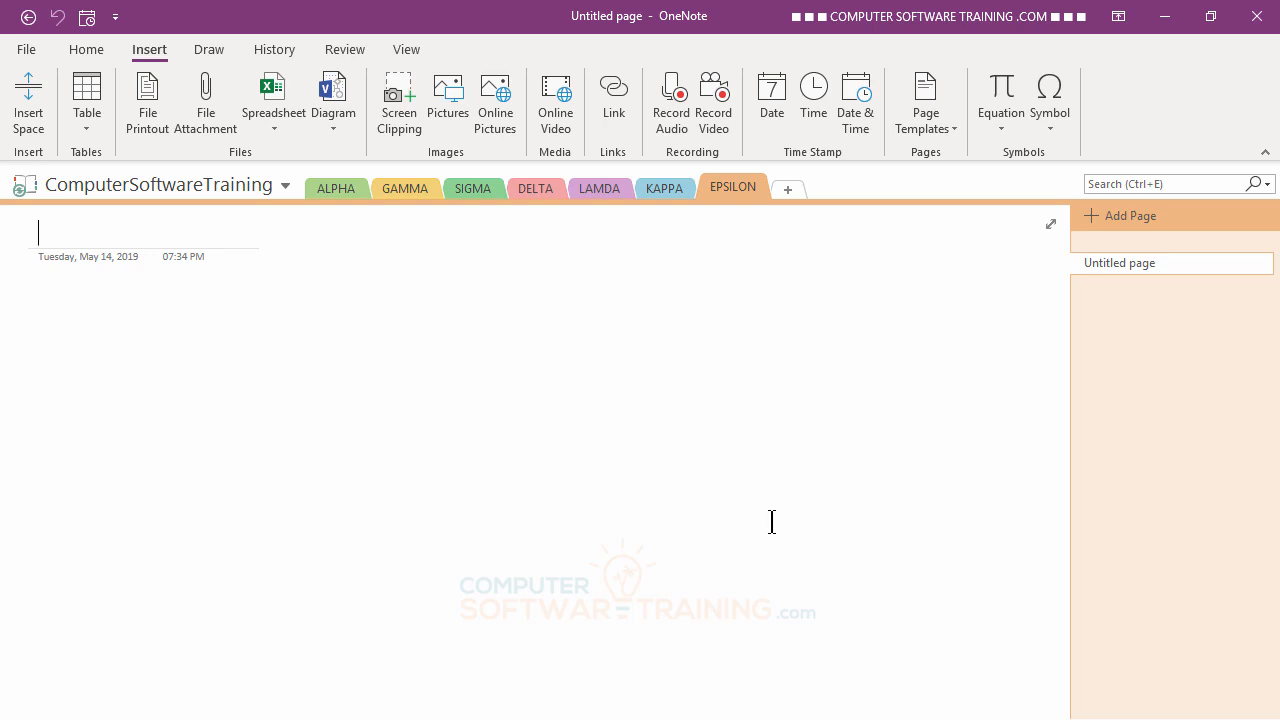
Add a new section named BETA after EPSILON.
left_click(788, 189)
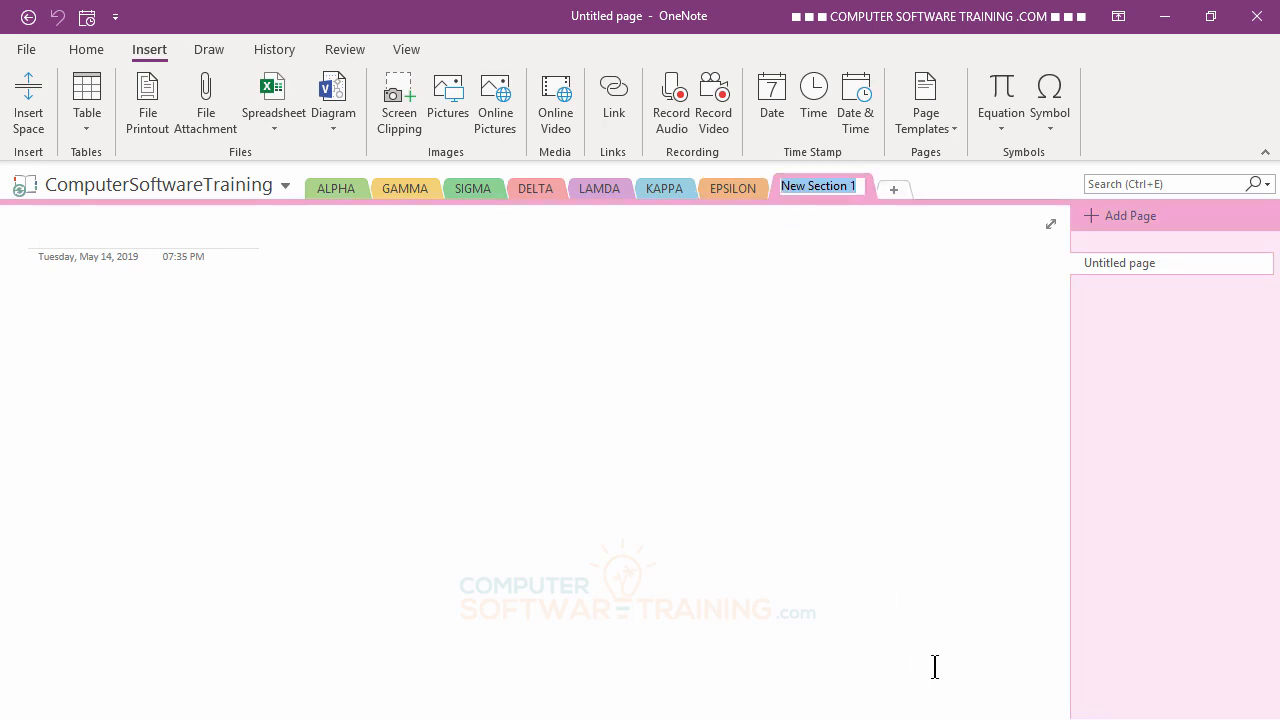
type("BETA")
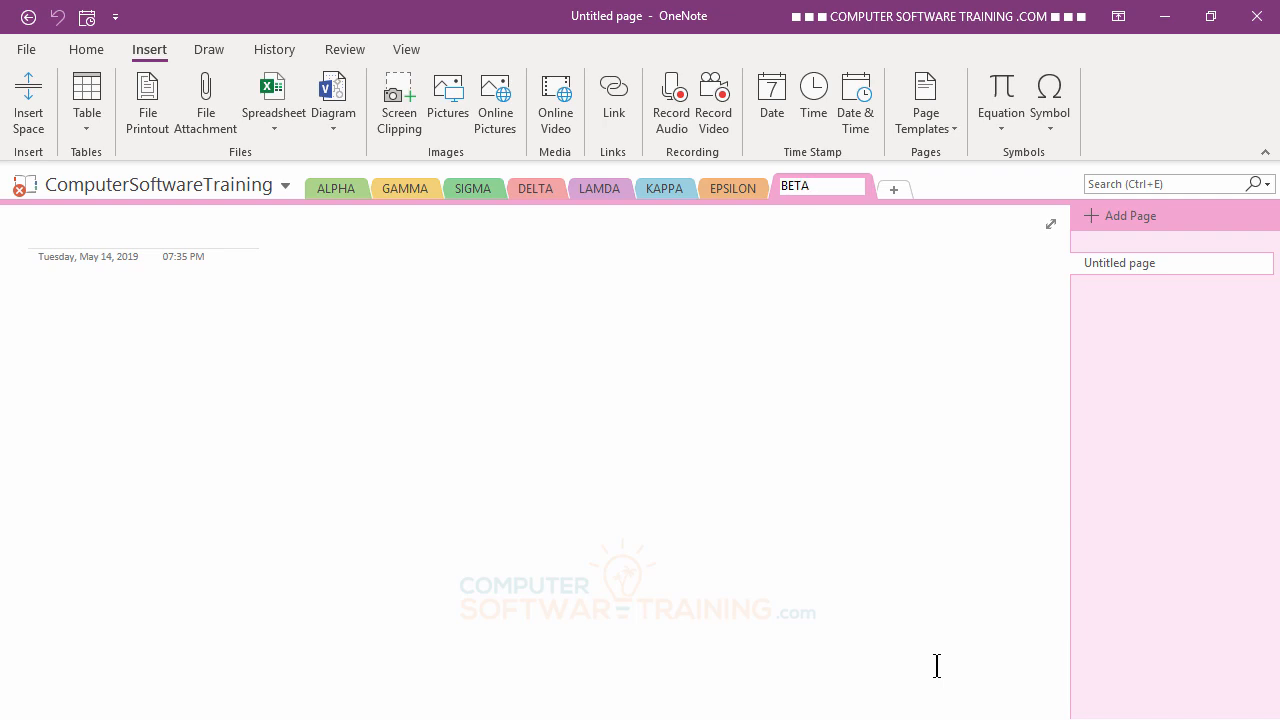
key("Return")
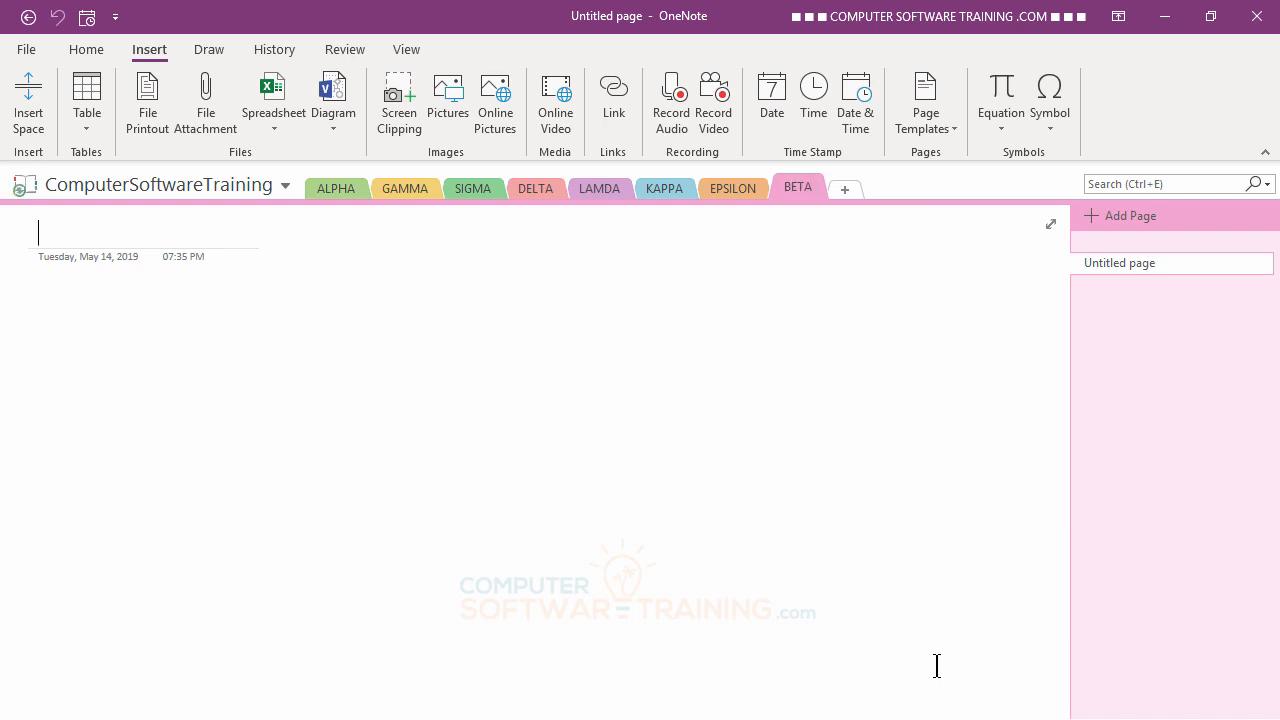
key("Return")
Move Alpha Page 5 from the ALPHA section into the BETA section, and check the page lists of both sections.
left_click(336, 192)
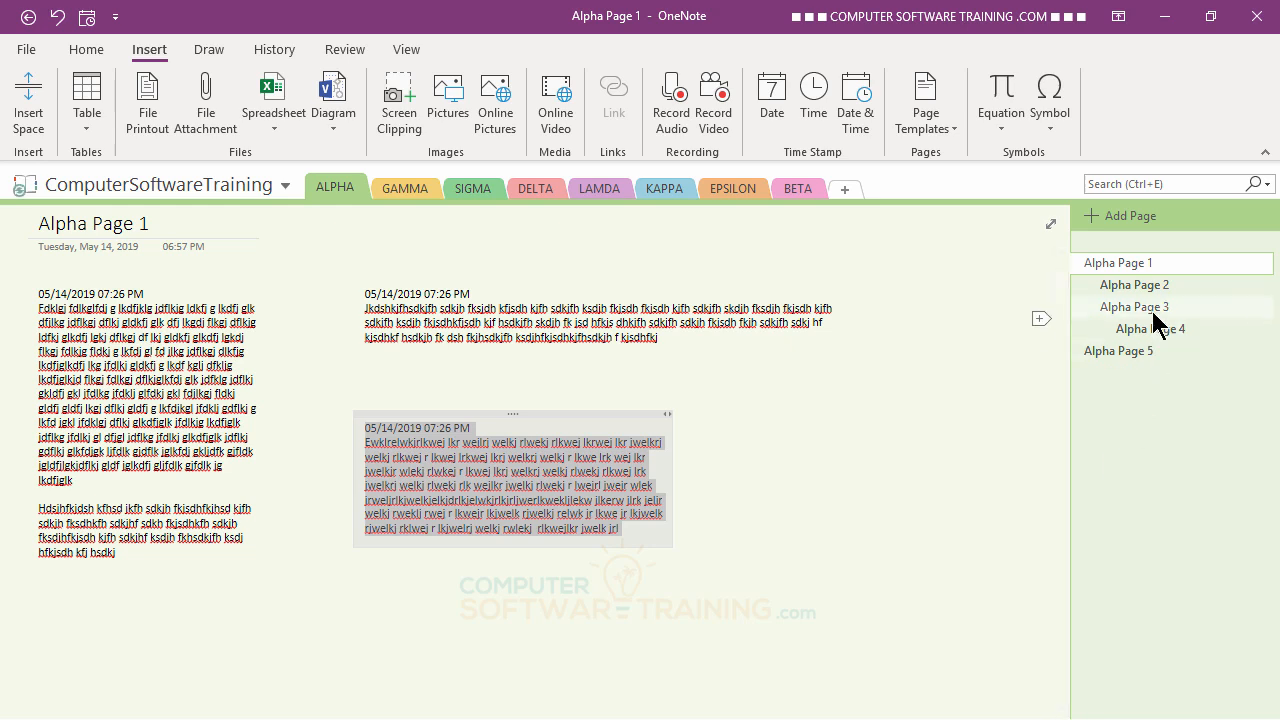
left_click(1122, 356)
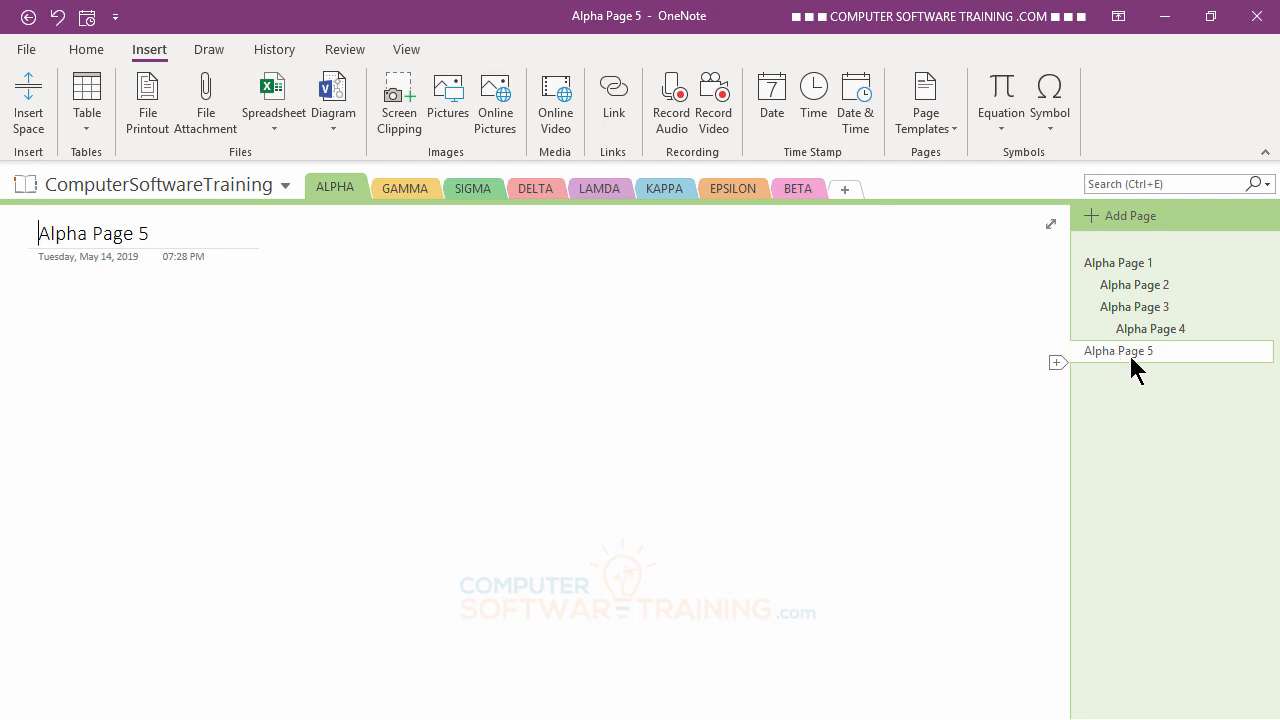
left_click(803, 190)
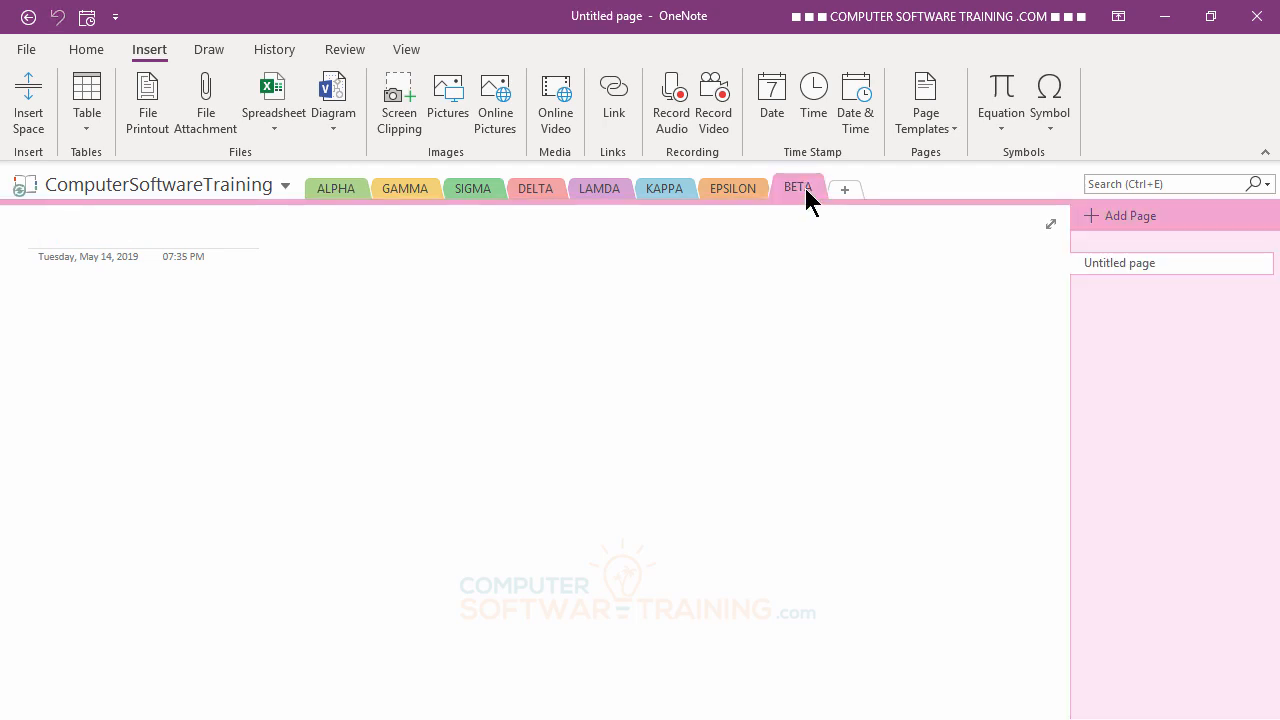
left_click(336, 195)
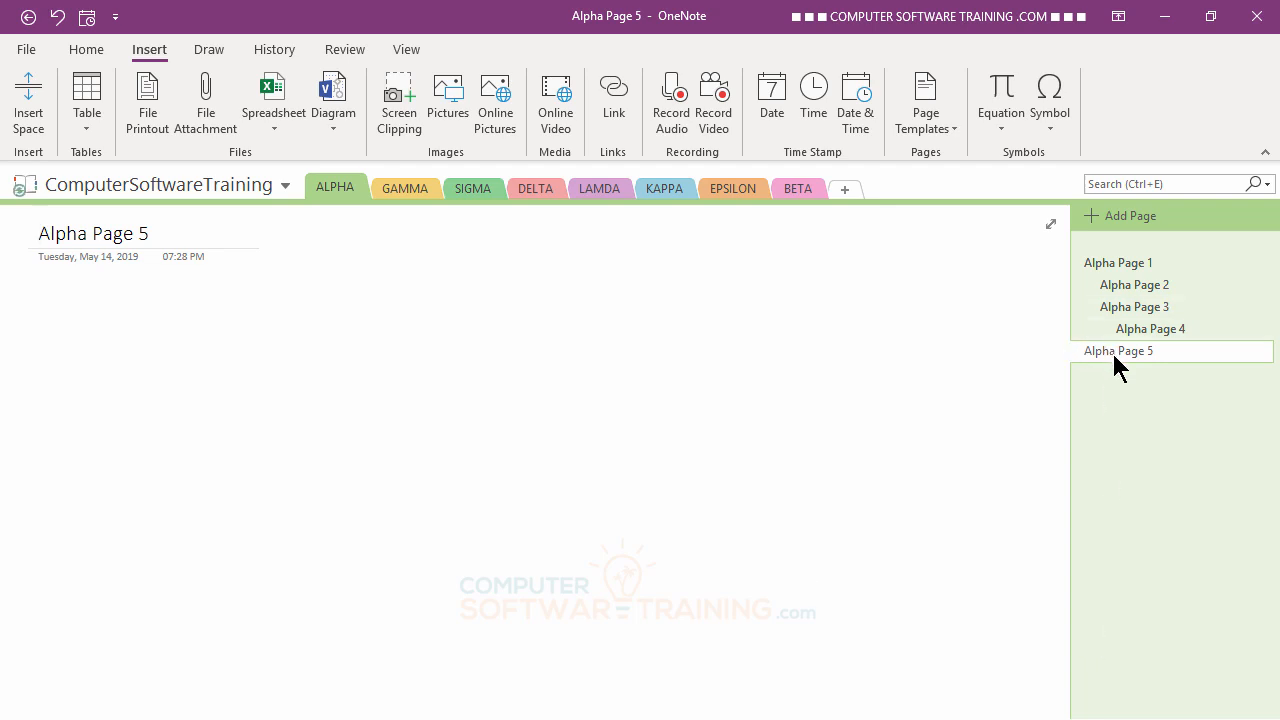
left_click(800, 195)
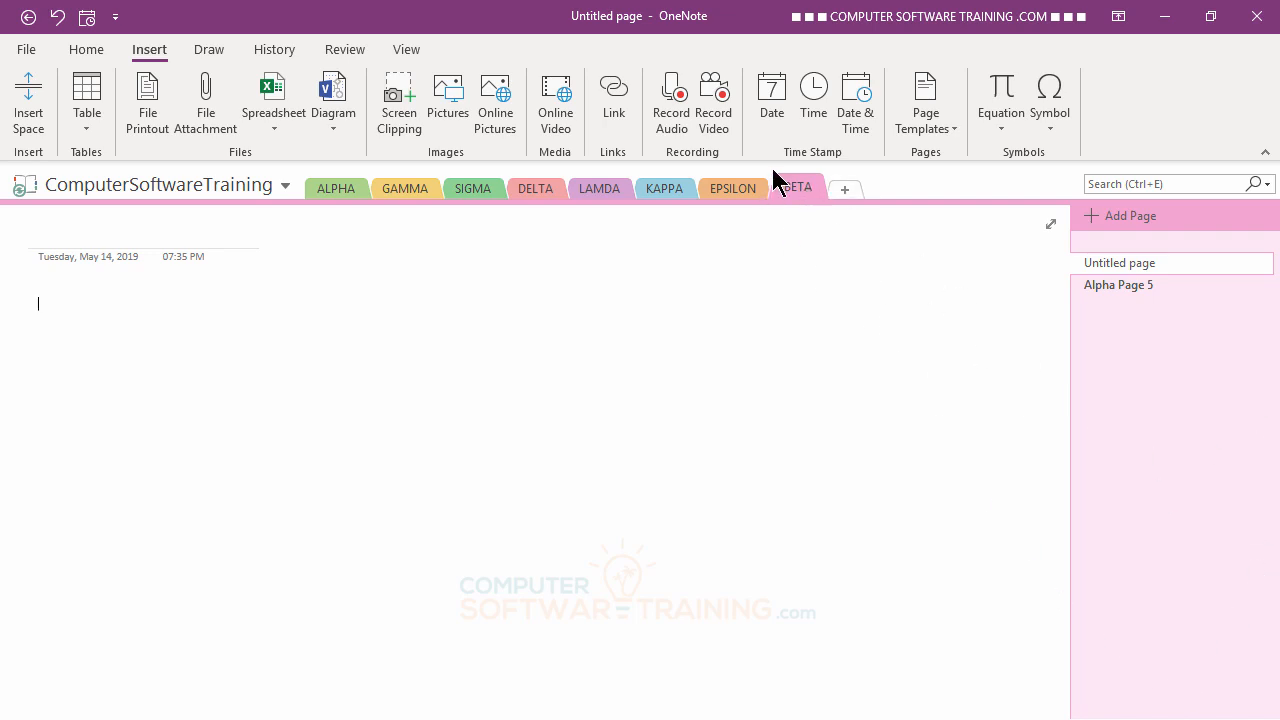
left_click(338, 190)
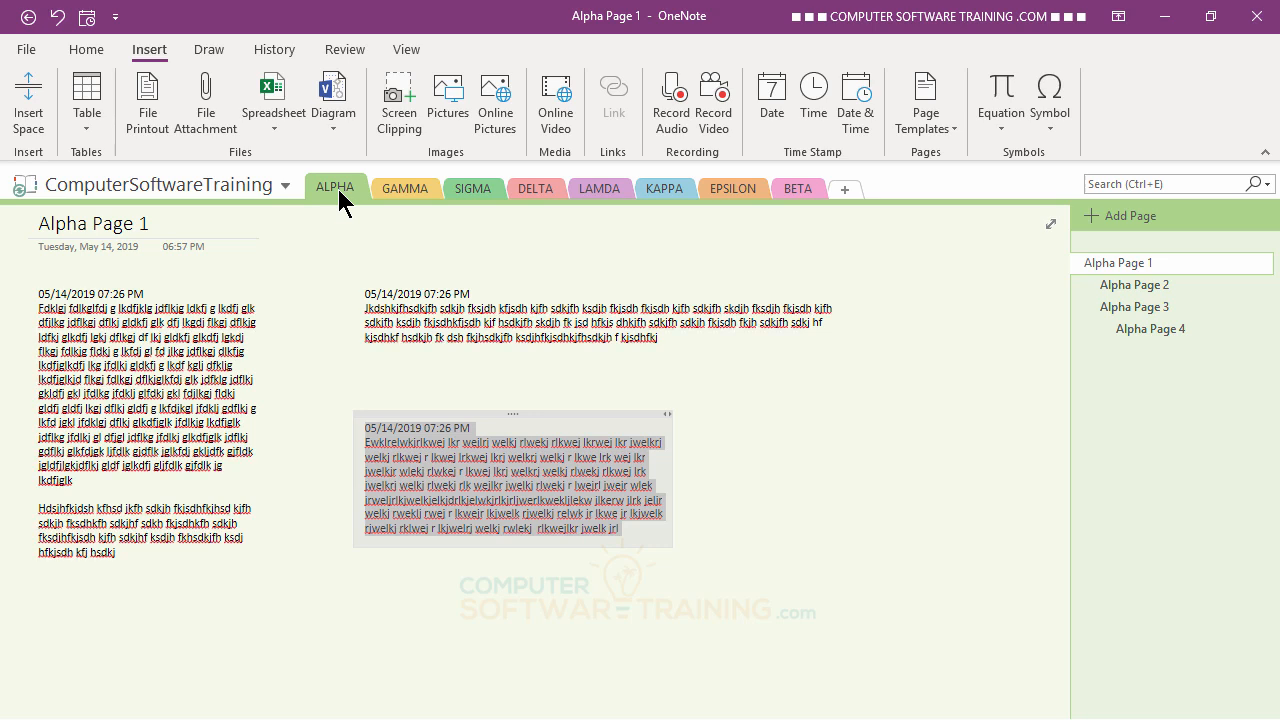
Move Alpha Page 5 from the BETA section back into the ALPHA section, and check ALPHA's page list.
left_click(792, 187)
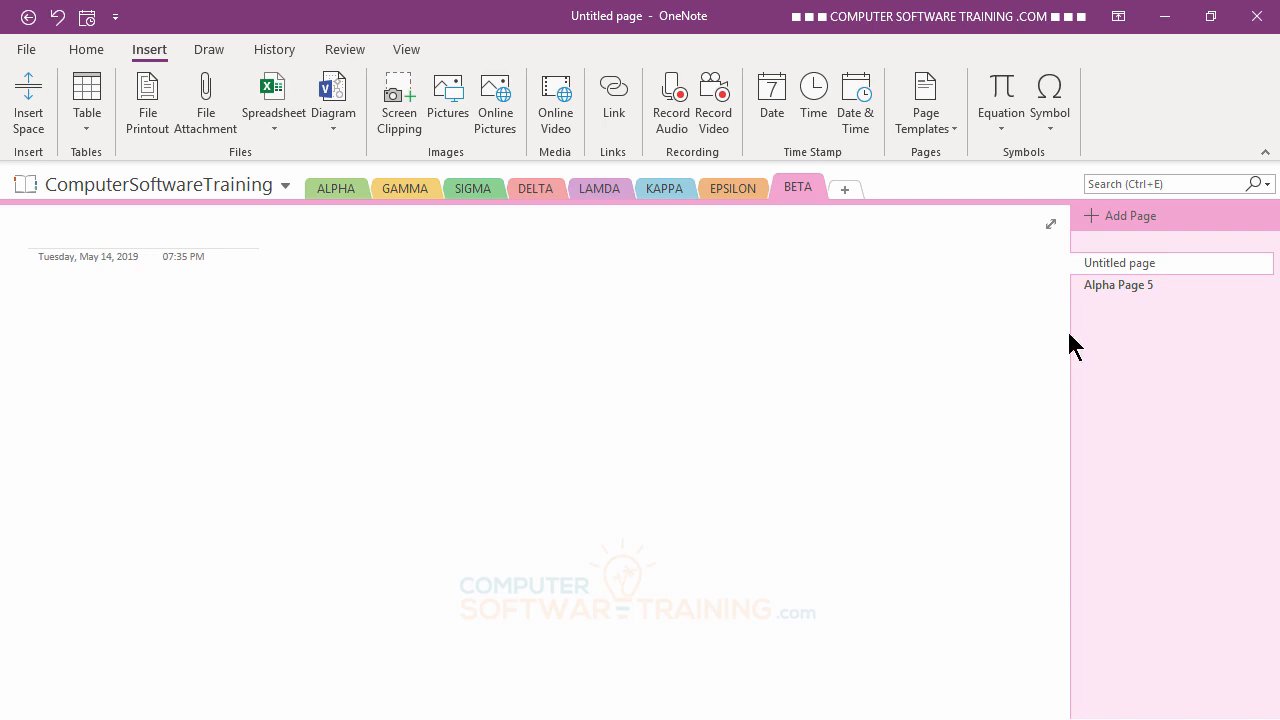
right_click(1124, 285)
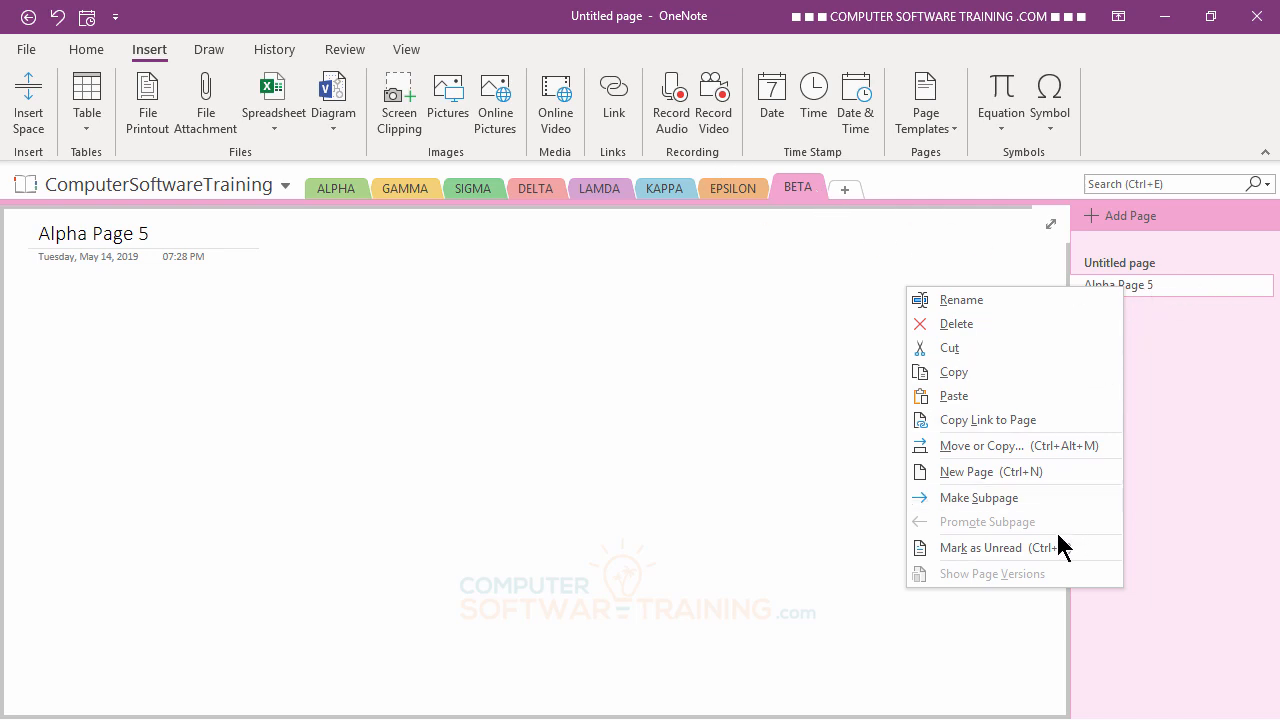
left_click(983, 458)
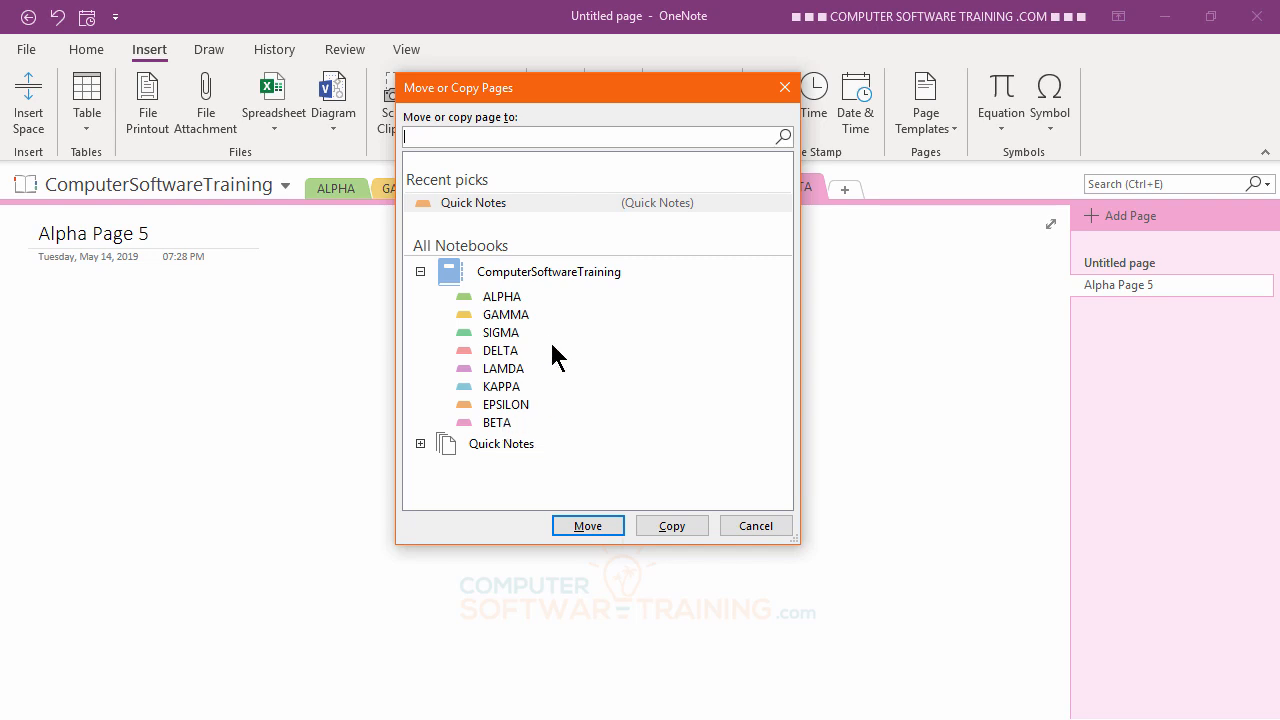
left_click(503, 300)
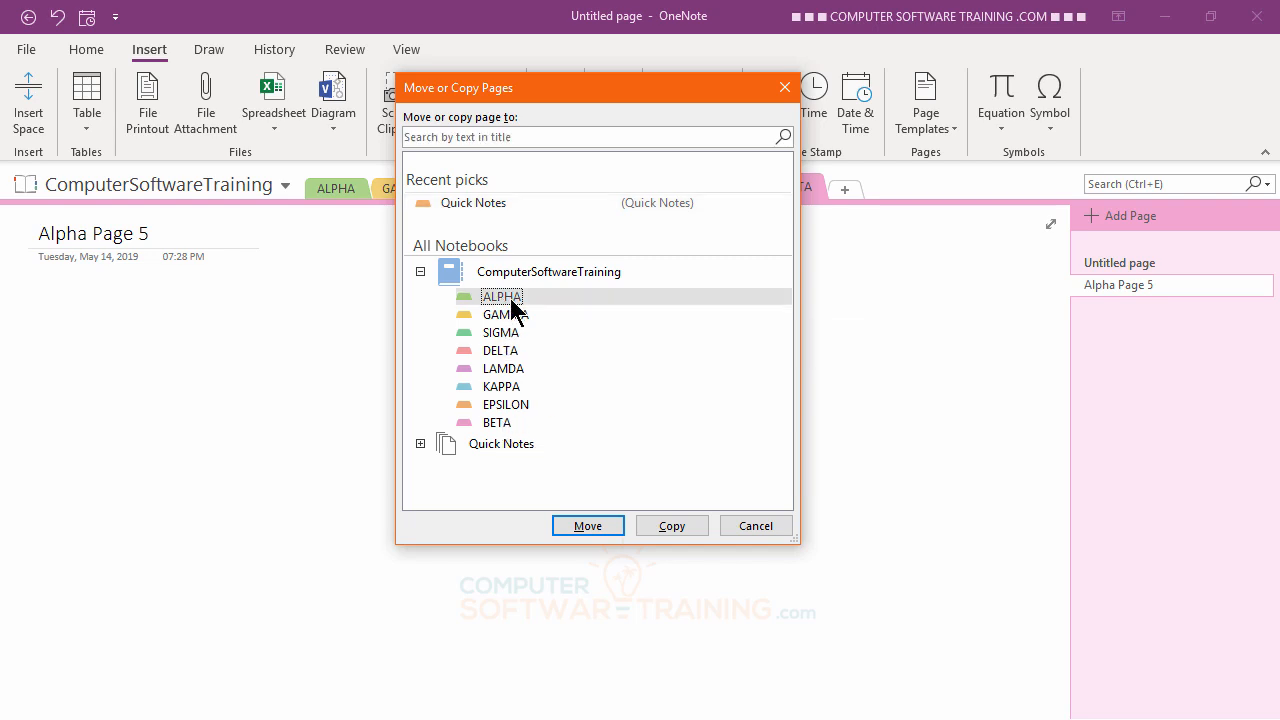
left_click(588, 526)
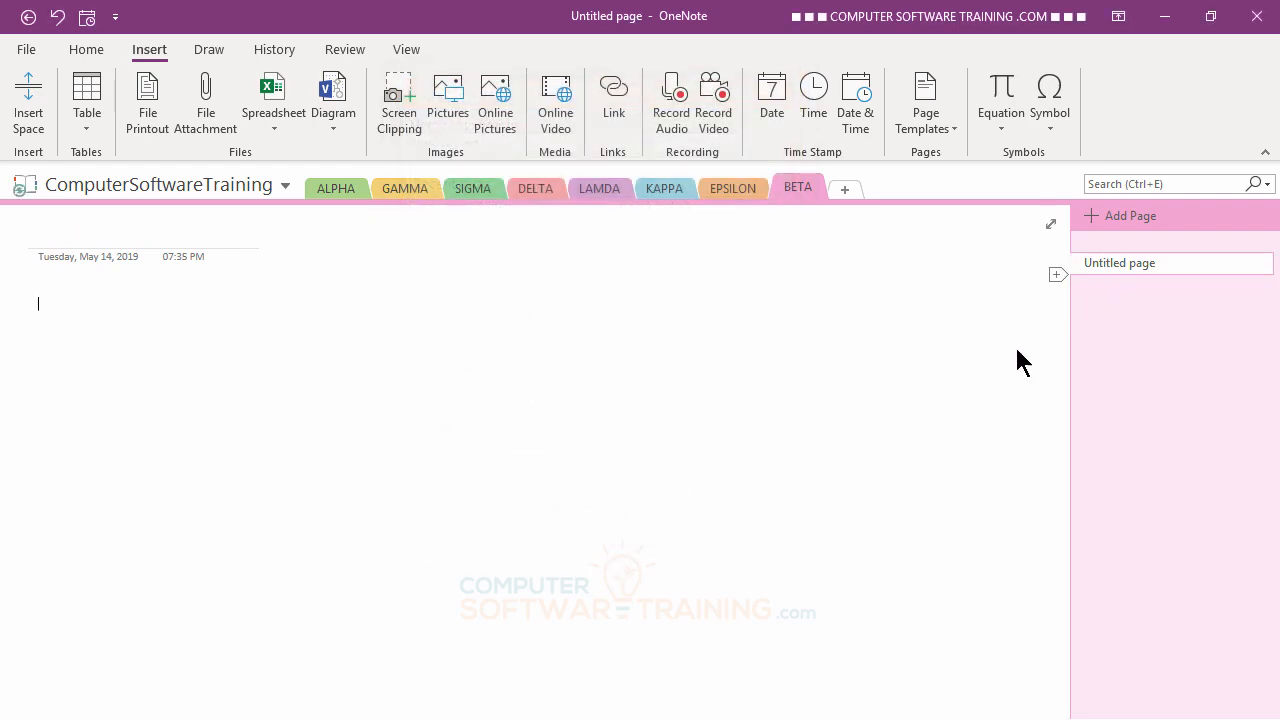
left_click(336, 190)
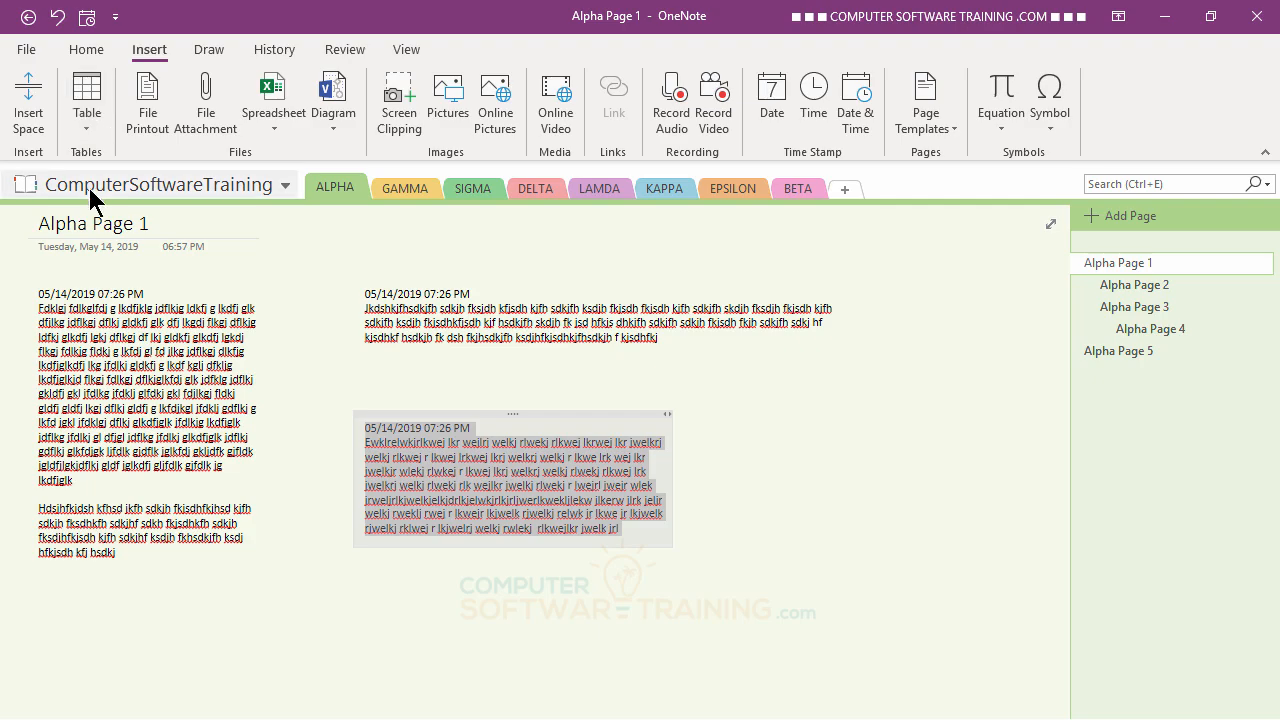
Create a new notebook named CST Private on OneDrive, without inviting other people to it.
left_click(26, 49)
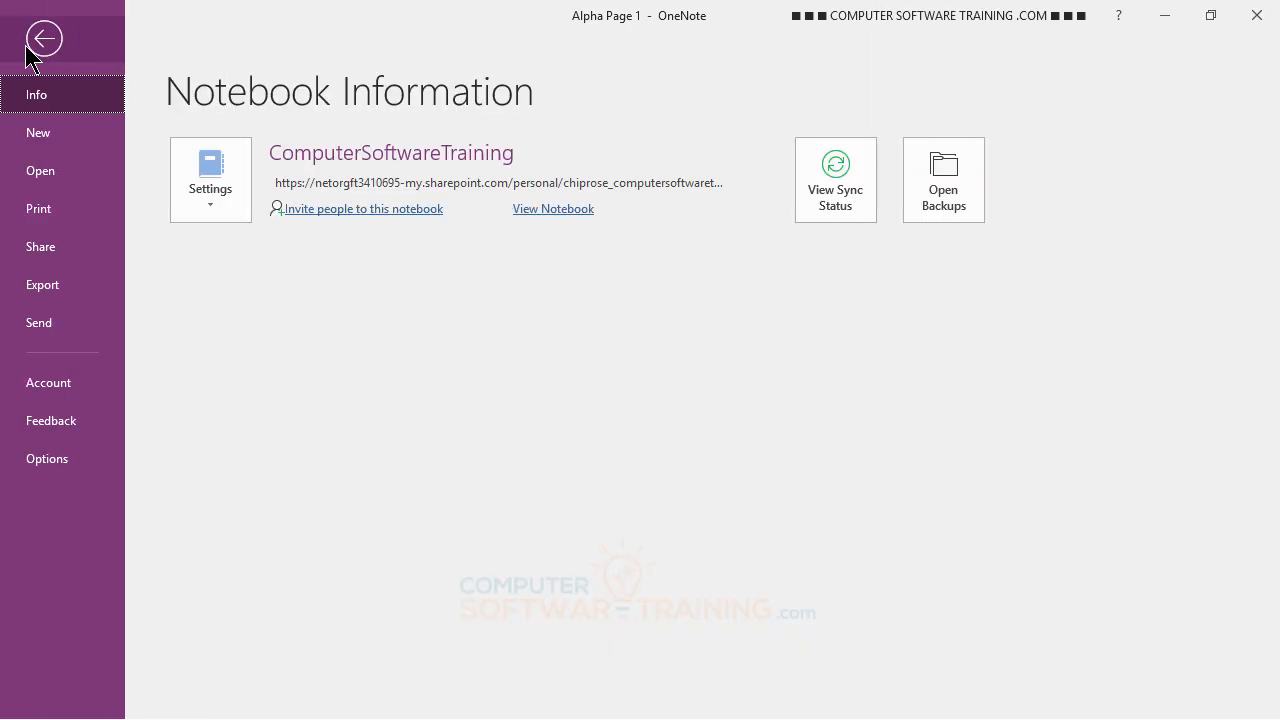
left_click(50, 143)
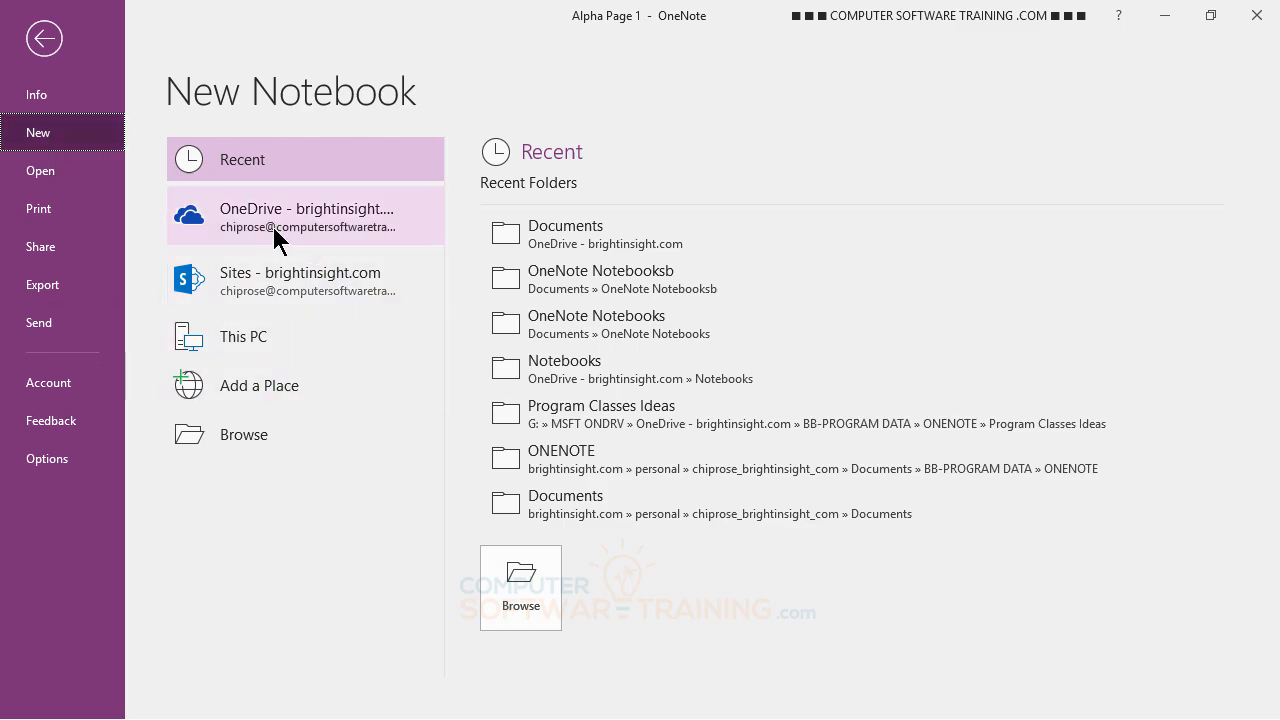
left_click(248, 221)
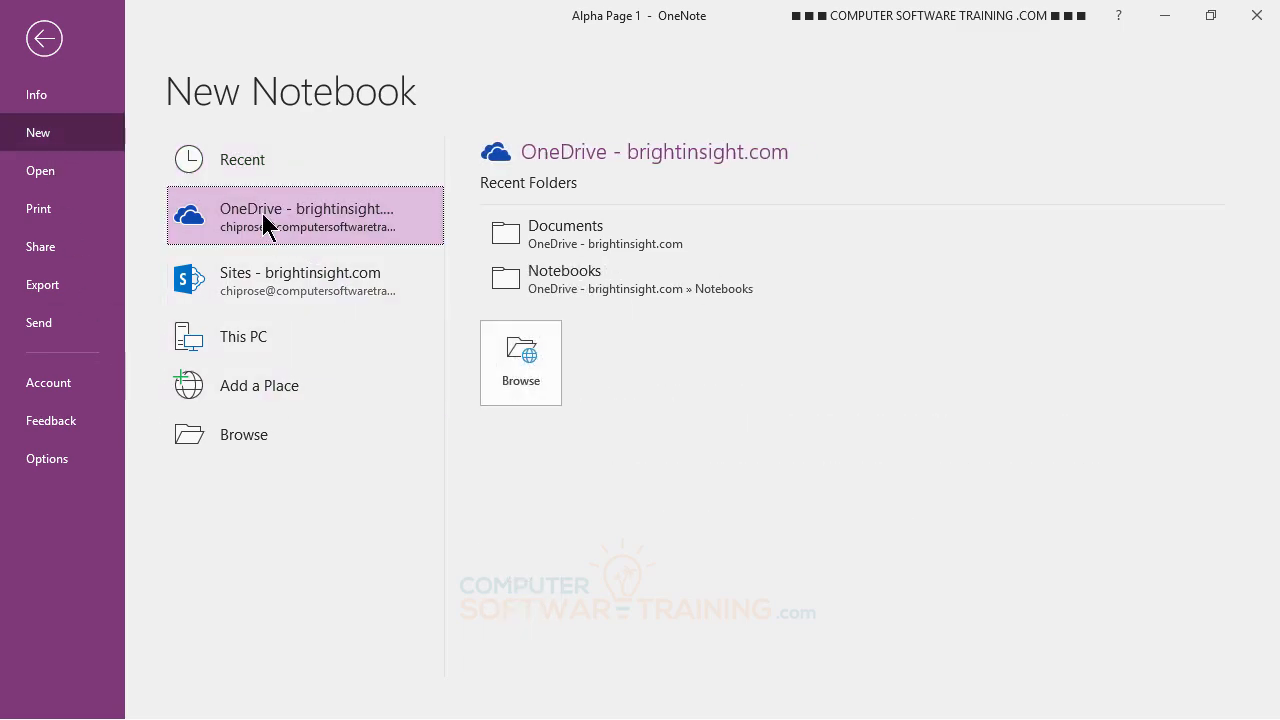
left_click(521, 381)
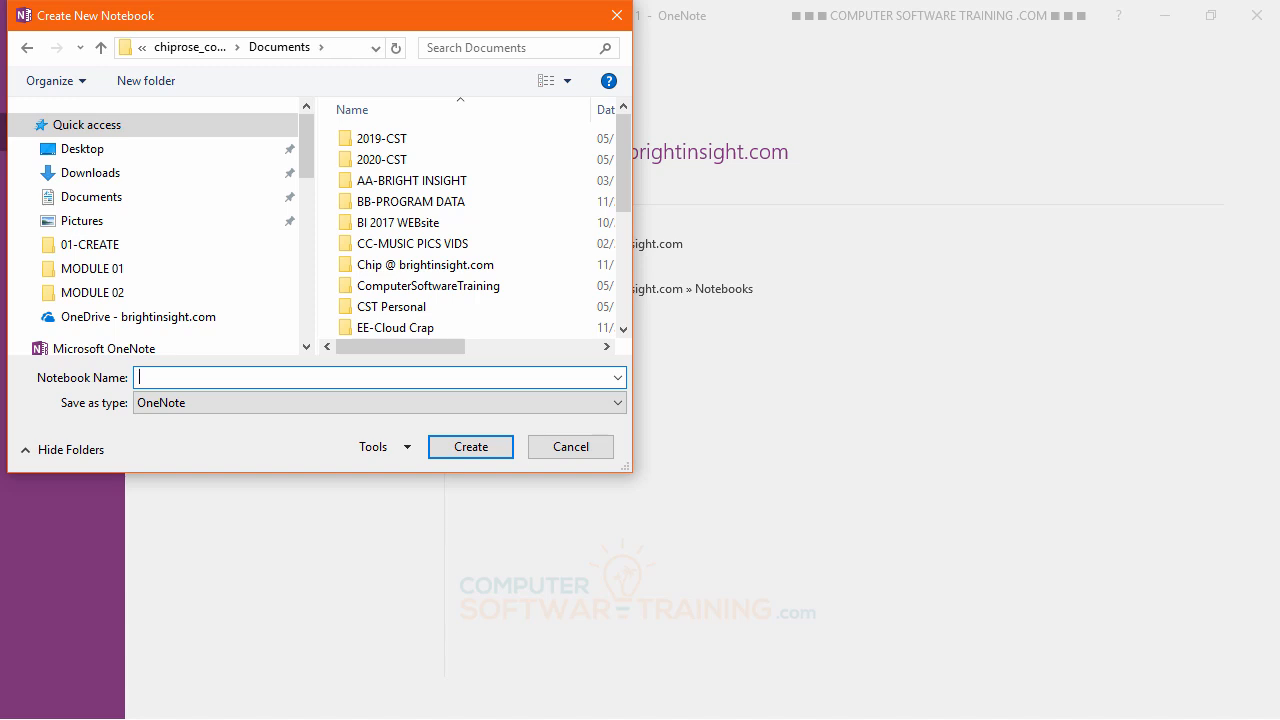
type("CST ")
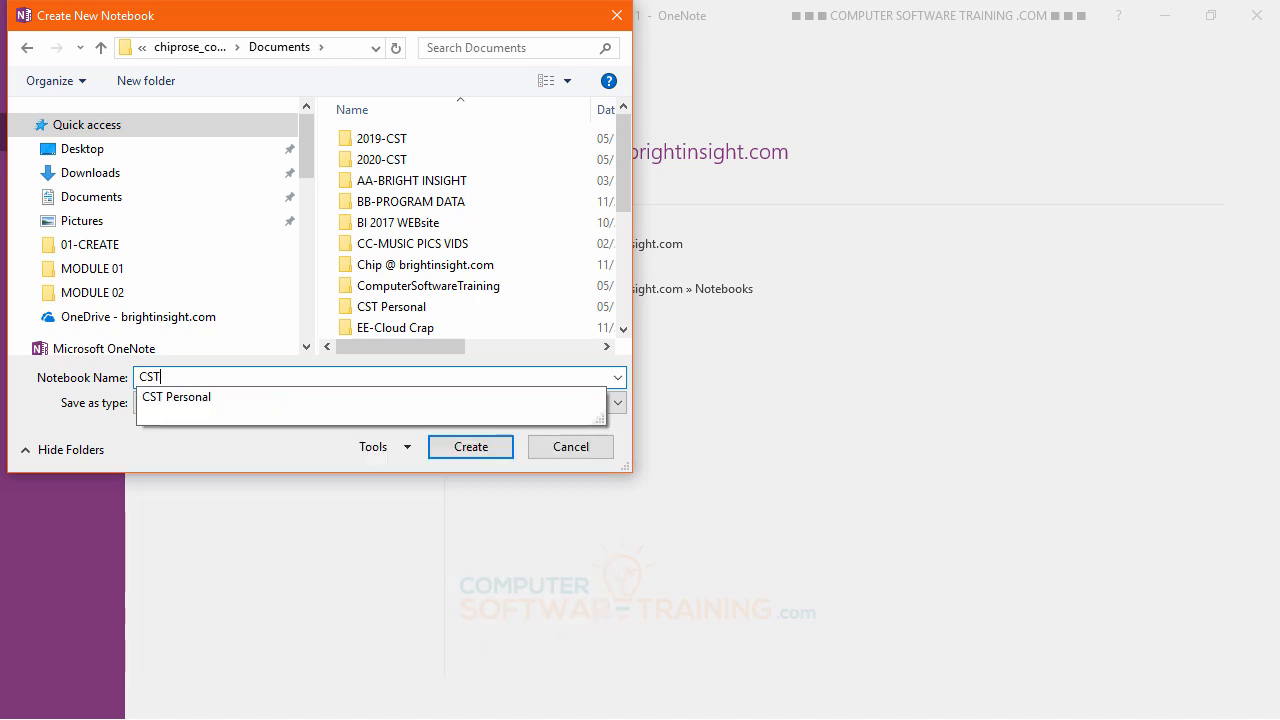
type("PRI")
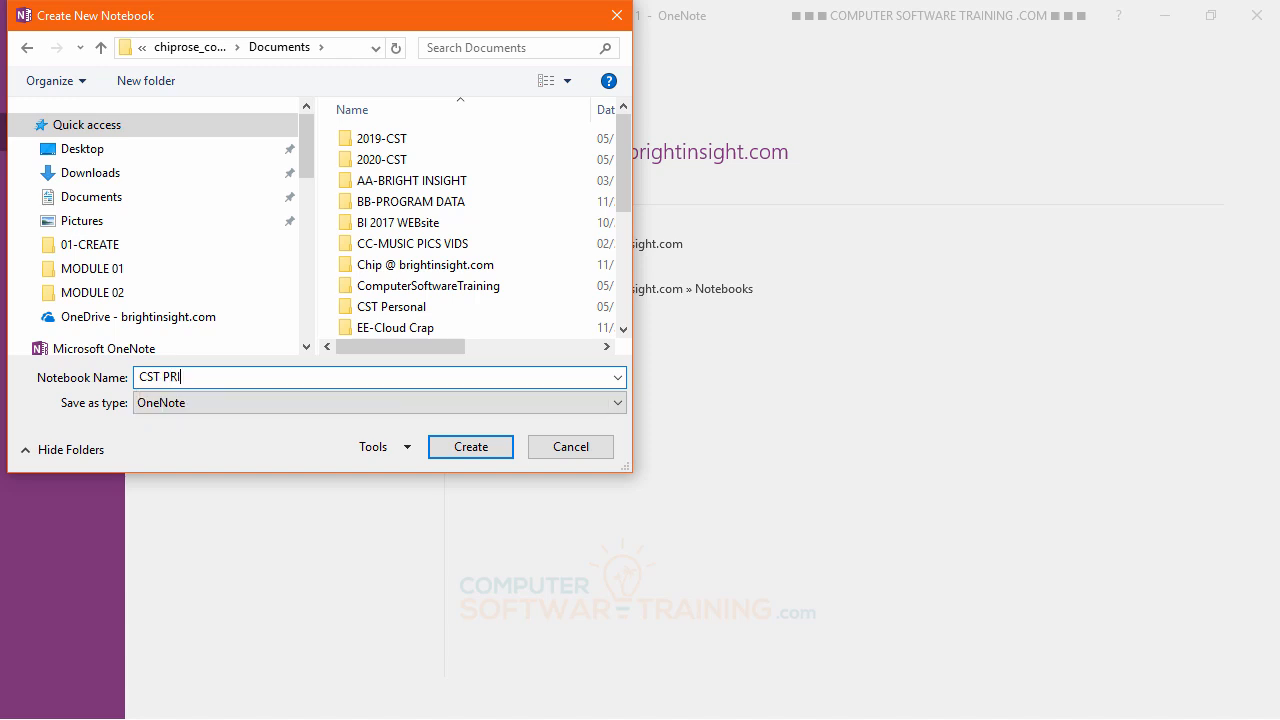
type("VATE")
key("BackSpace")
key("BackSpace")
key("BackSpace")
key("BackSpace")
key("BackSpace")
key("BackSpace")
key("BackSpace")
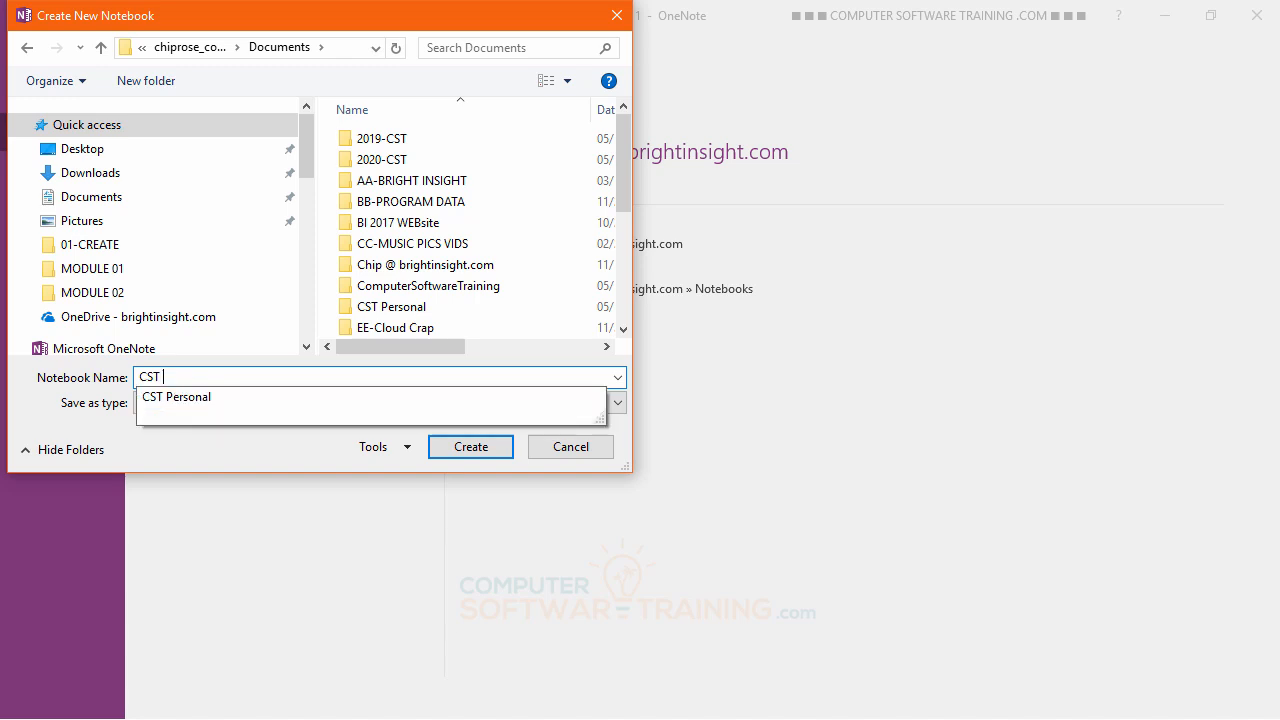
type("R")
key("BackSpace")
type("Private")
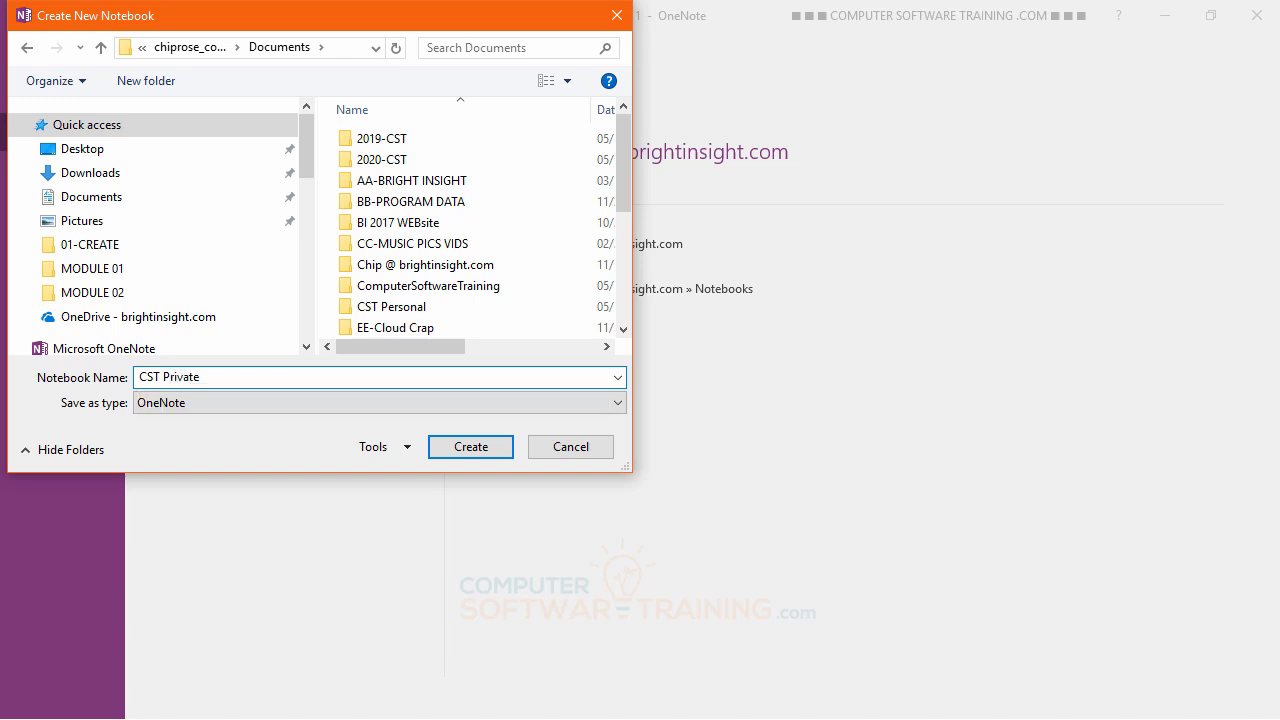
key("Return")
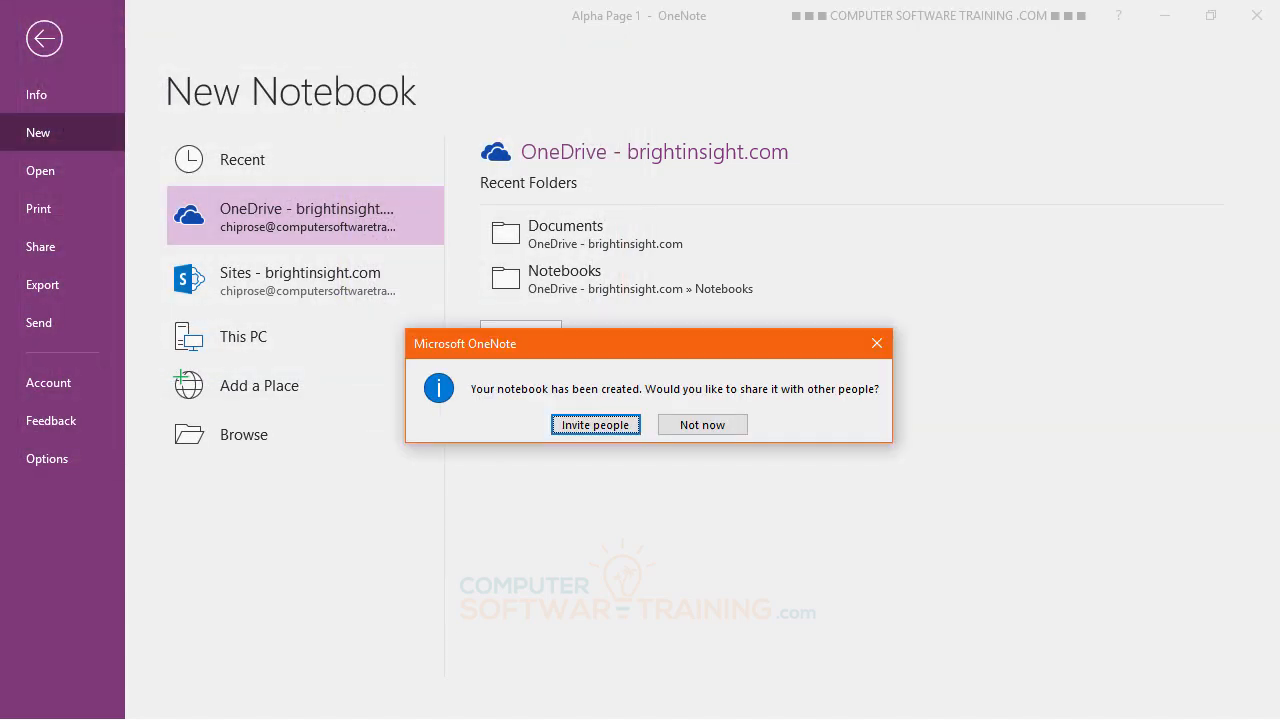
left_click(703, 425)
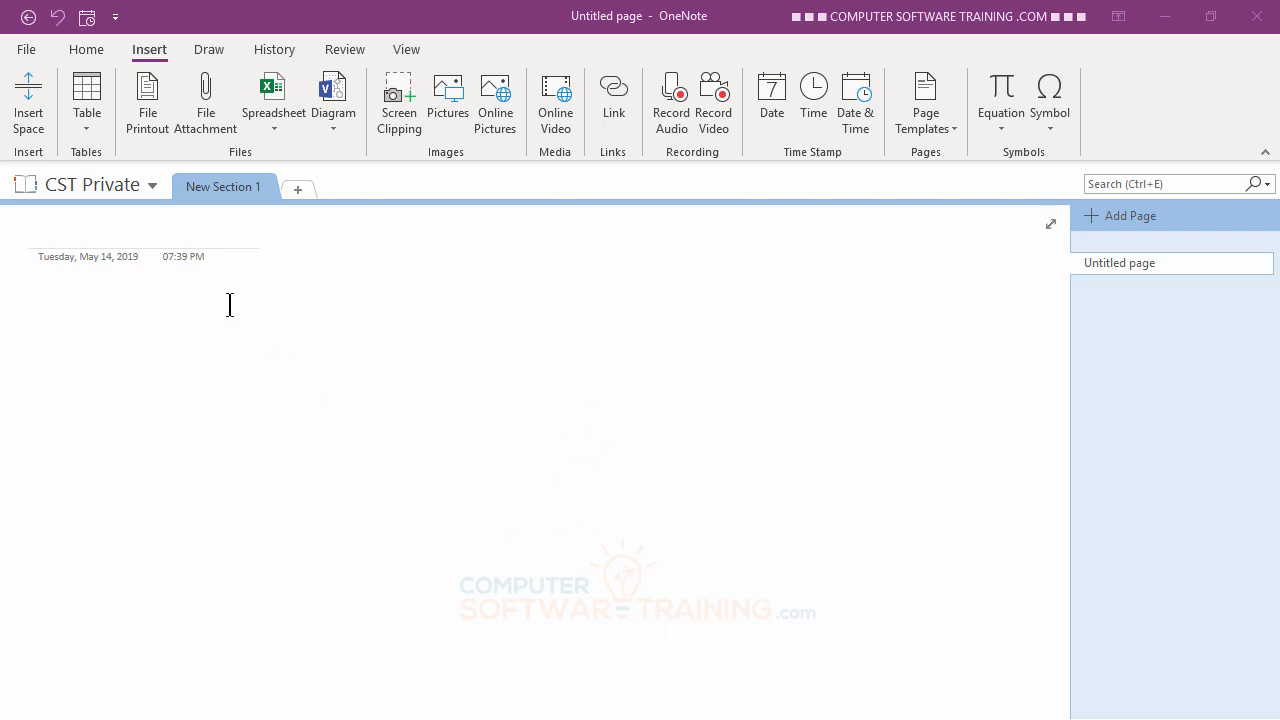
Return to the ComputerSoftwareTraining notebook and move its BETA section into the CST Private notebook.
left_click(147, 185)
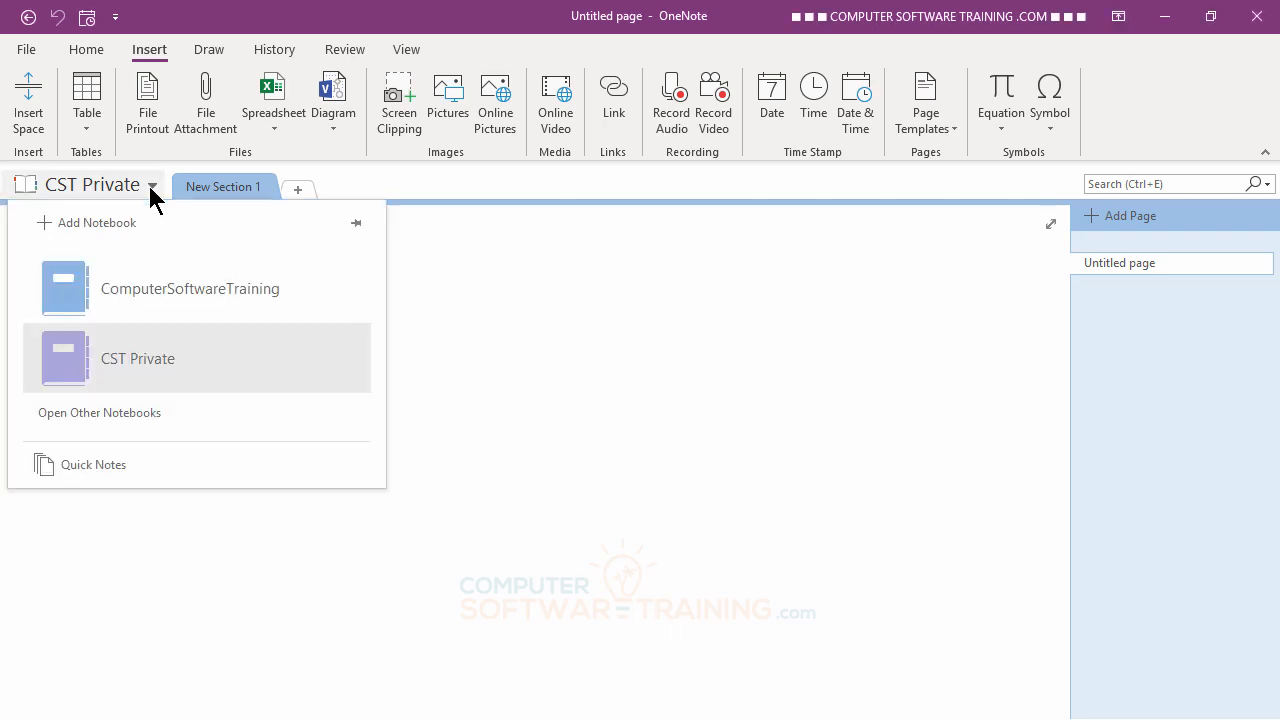
left_click(115, 290)
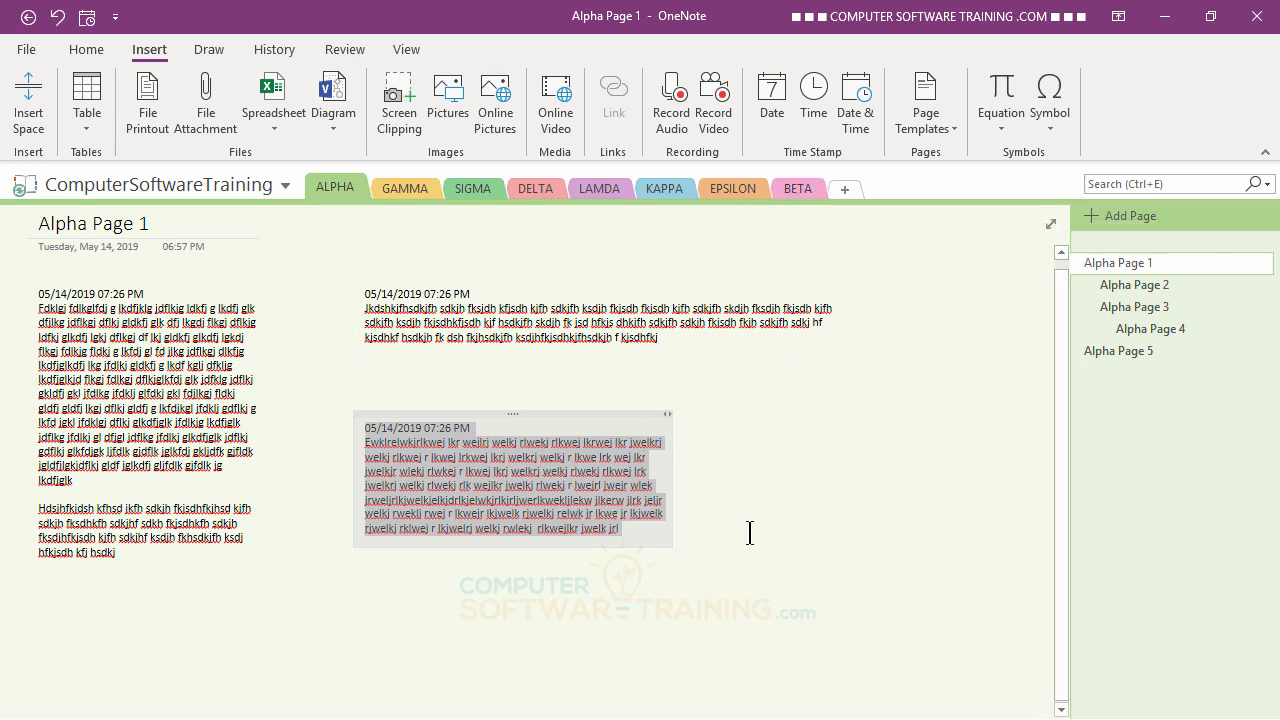
left_click(802, 188)
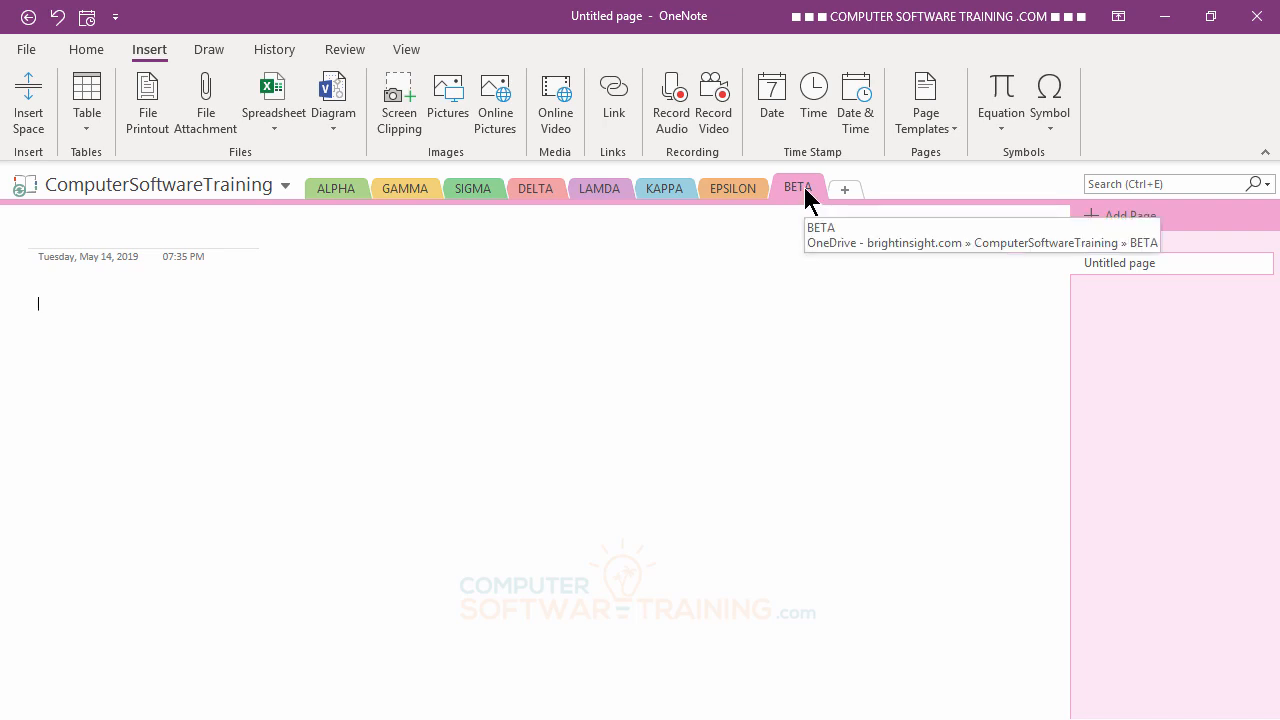
right_click(804, 190)
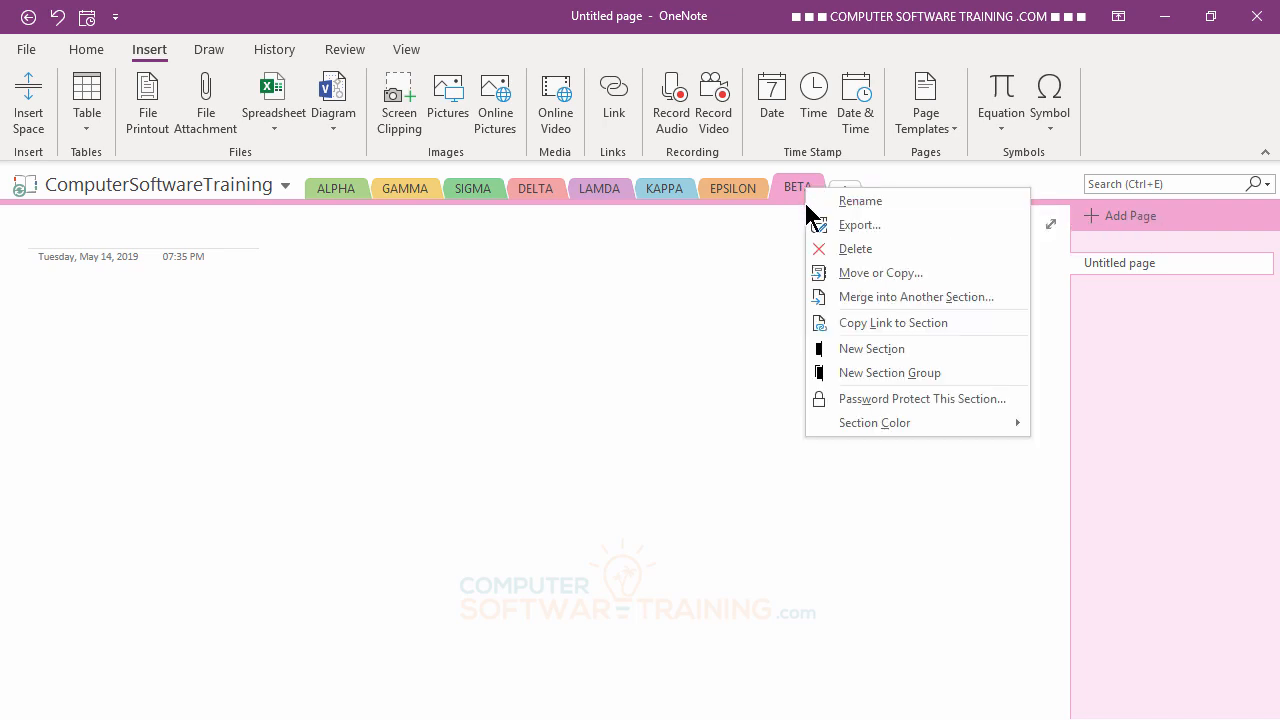
left_click(874, 273)
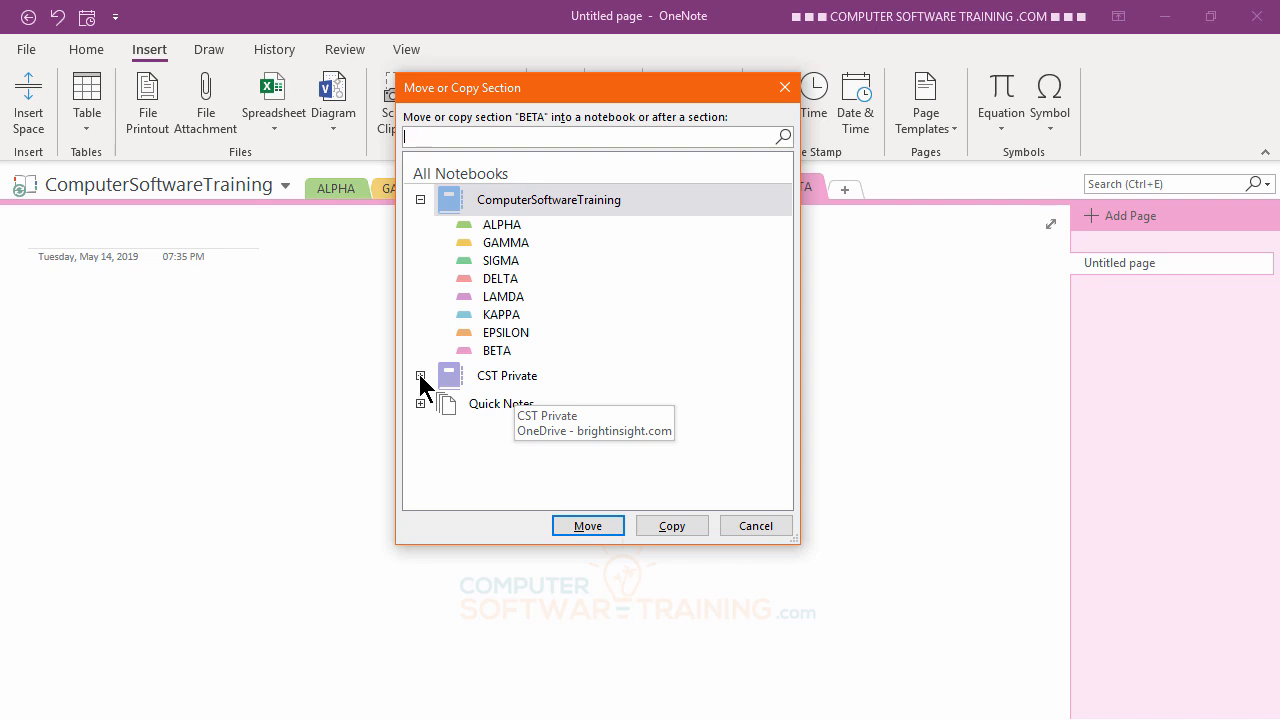
left_click(420, 376)
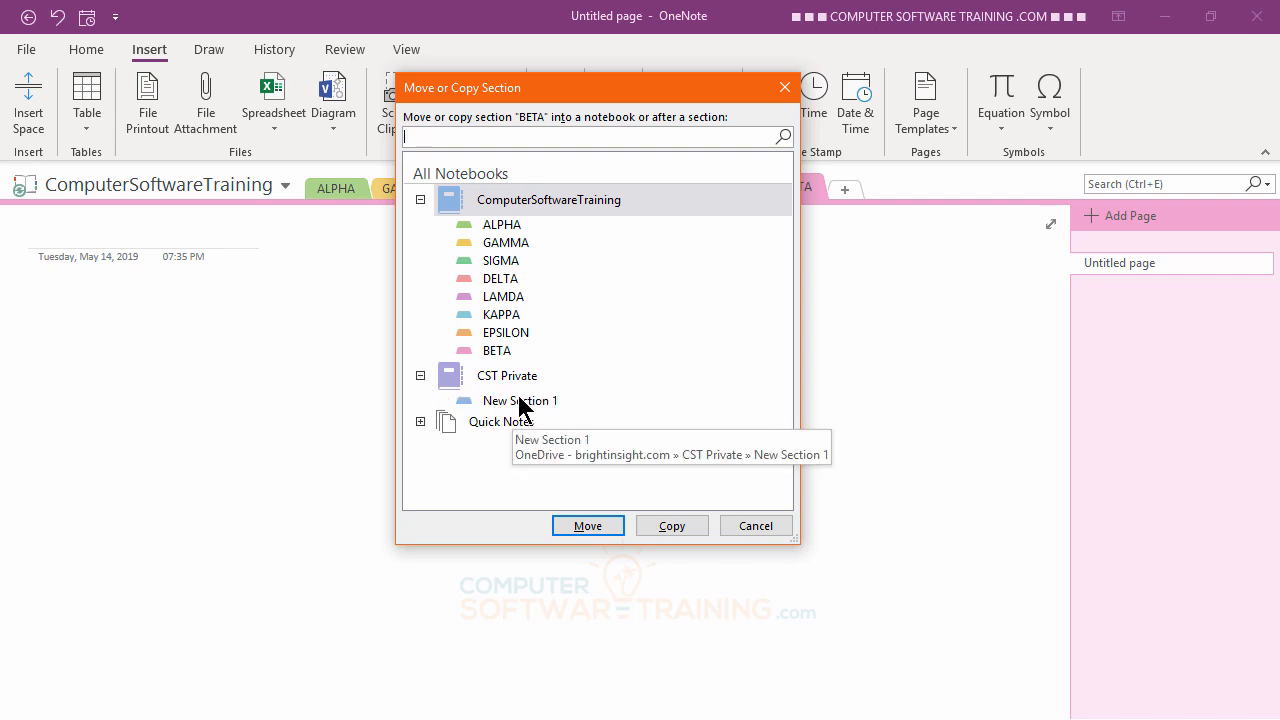
left_click(474, 390)
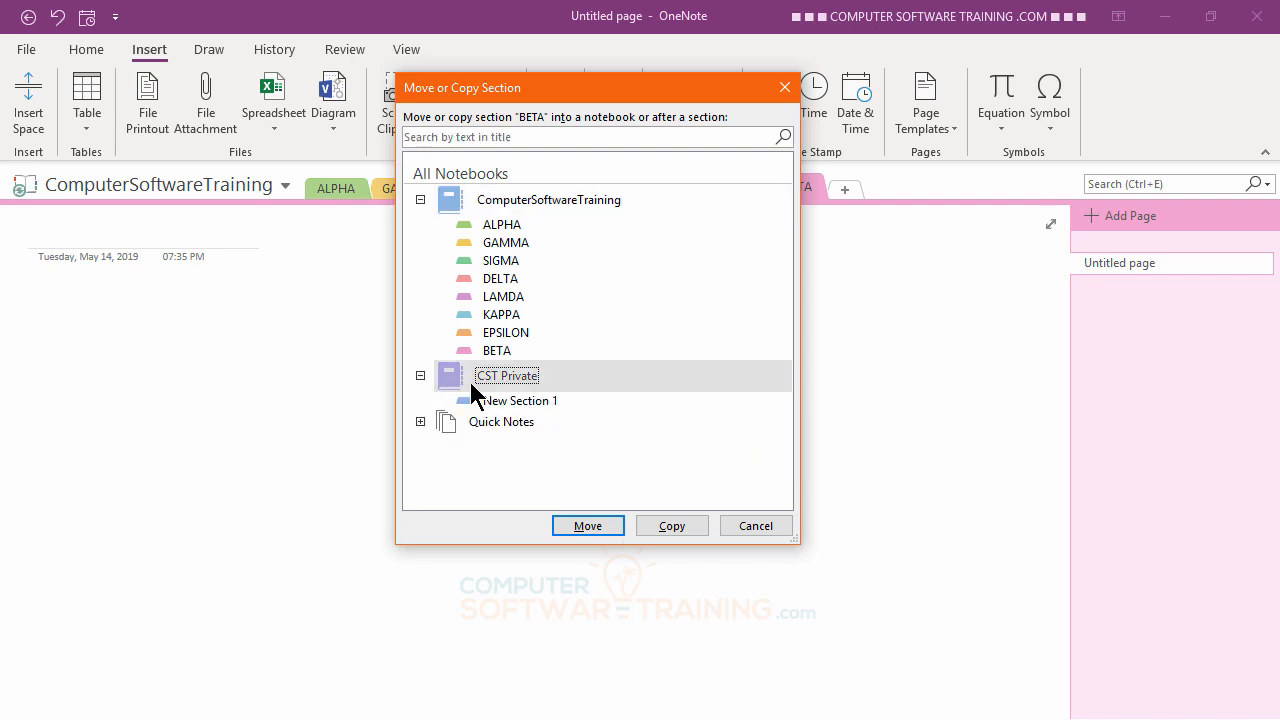
left_click(587, 526)
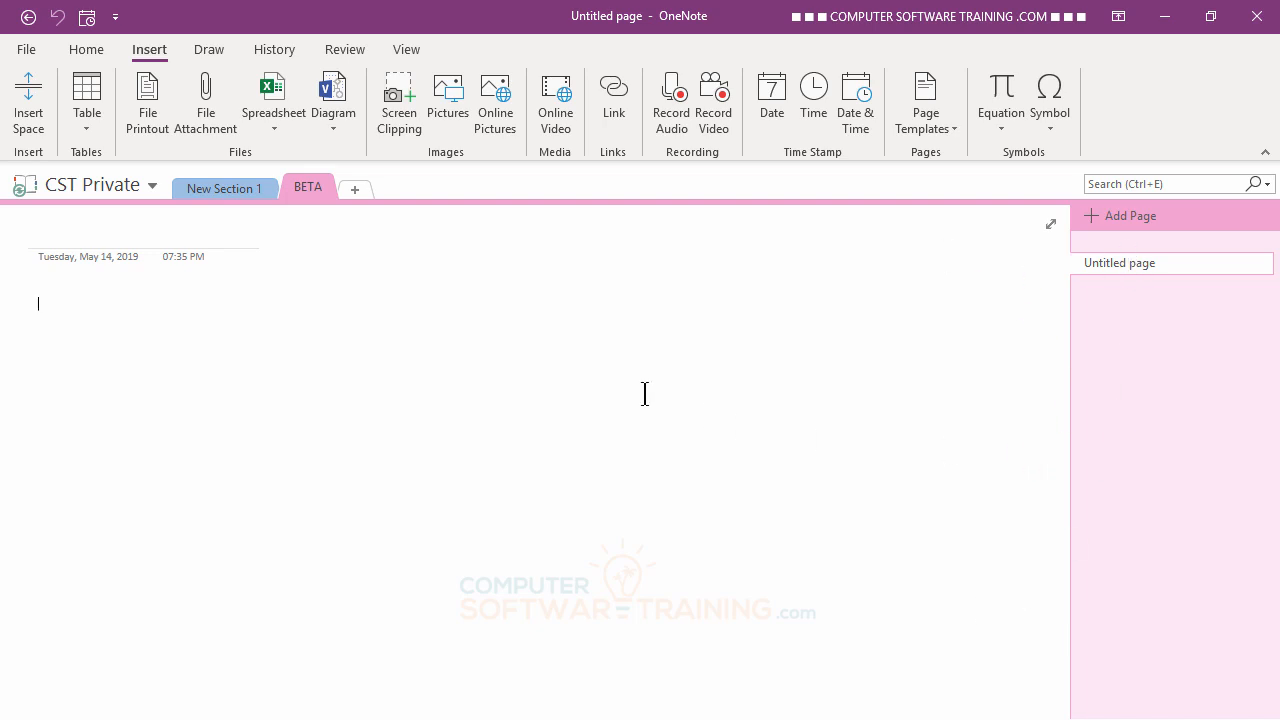
Move Alpha Page 5 from ComputerSoftwareTraining's ALPHA section into the BETA section of CST Private, and open the page there.
left_click(151, 184)
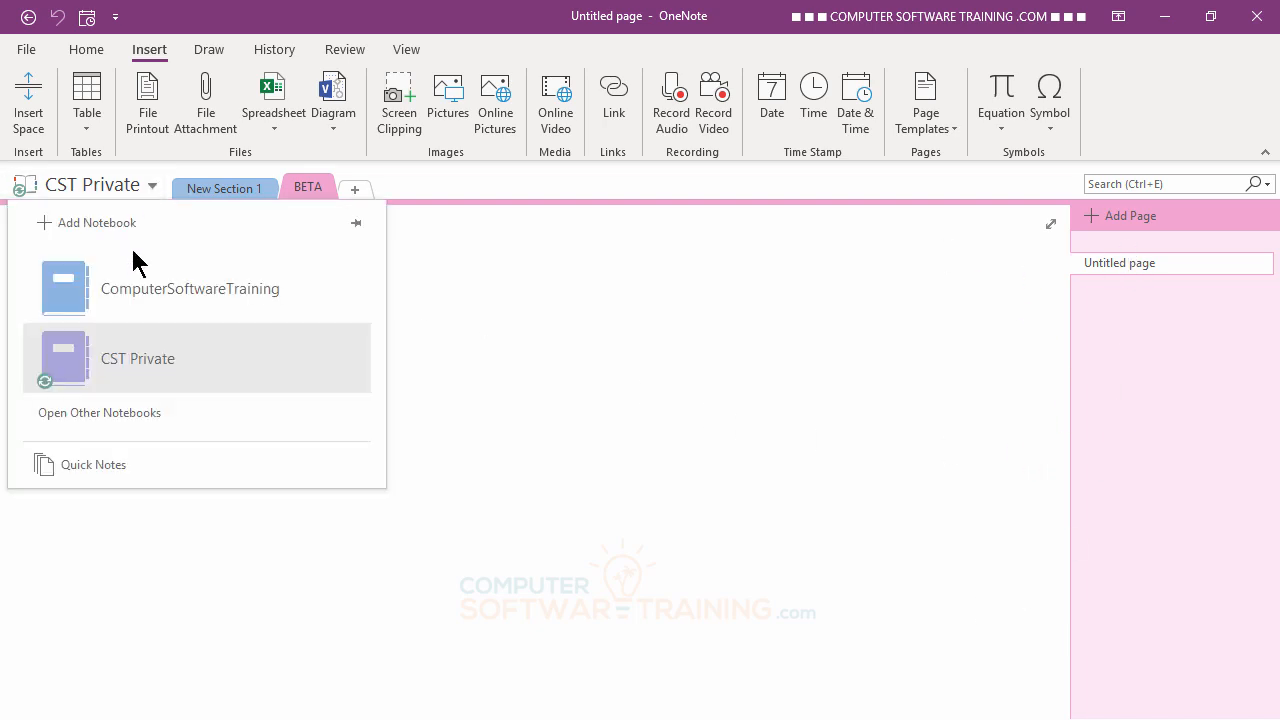
left_click(143, 296)
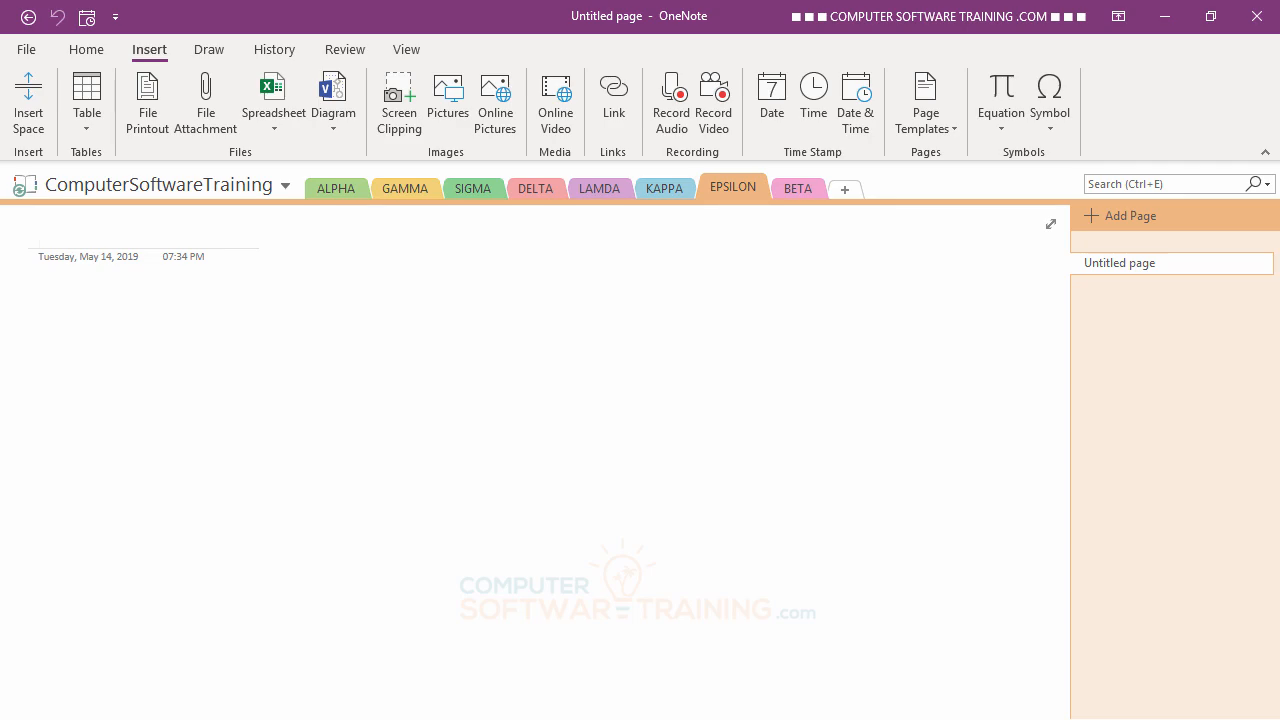
left_click(352, 195)
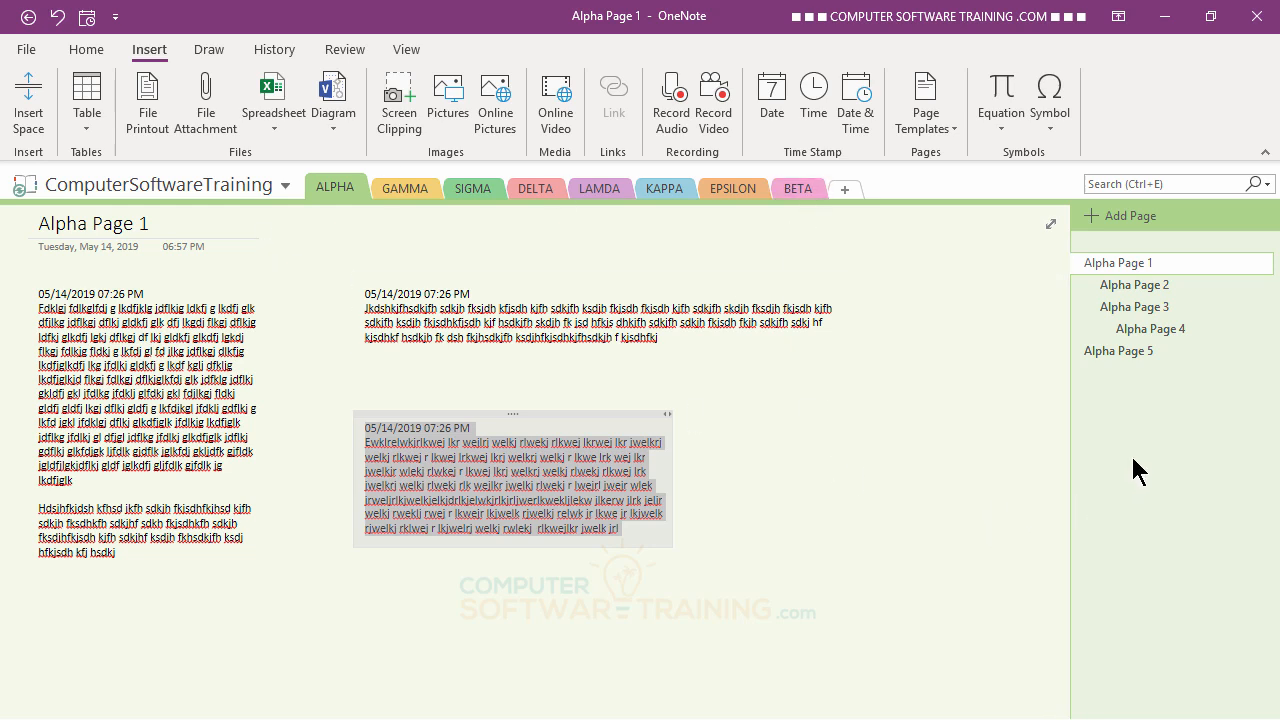
right_click(1118, 352)
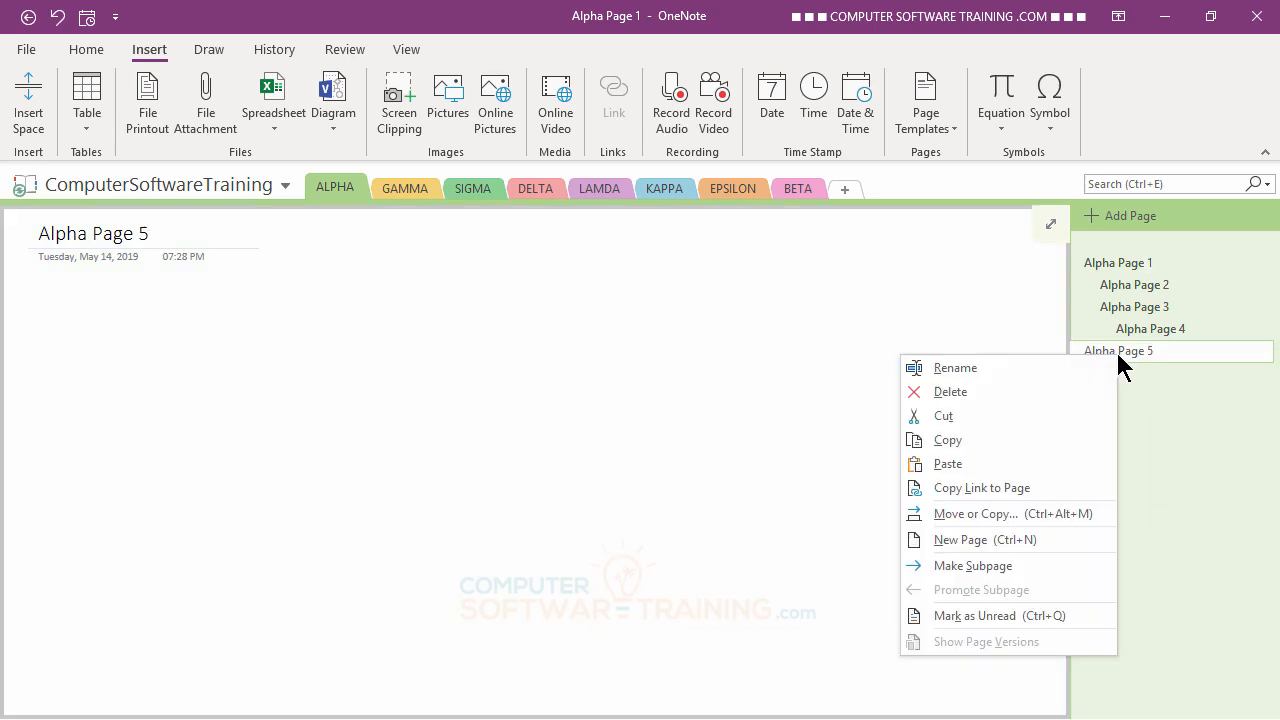
left_click(981, 516)
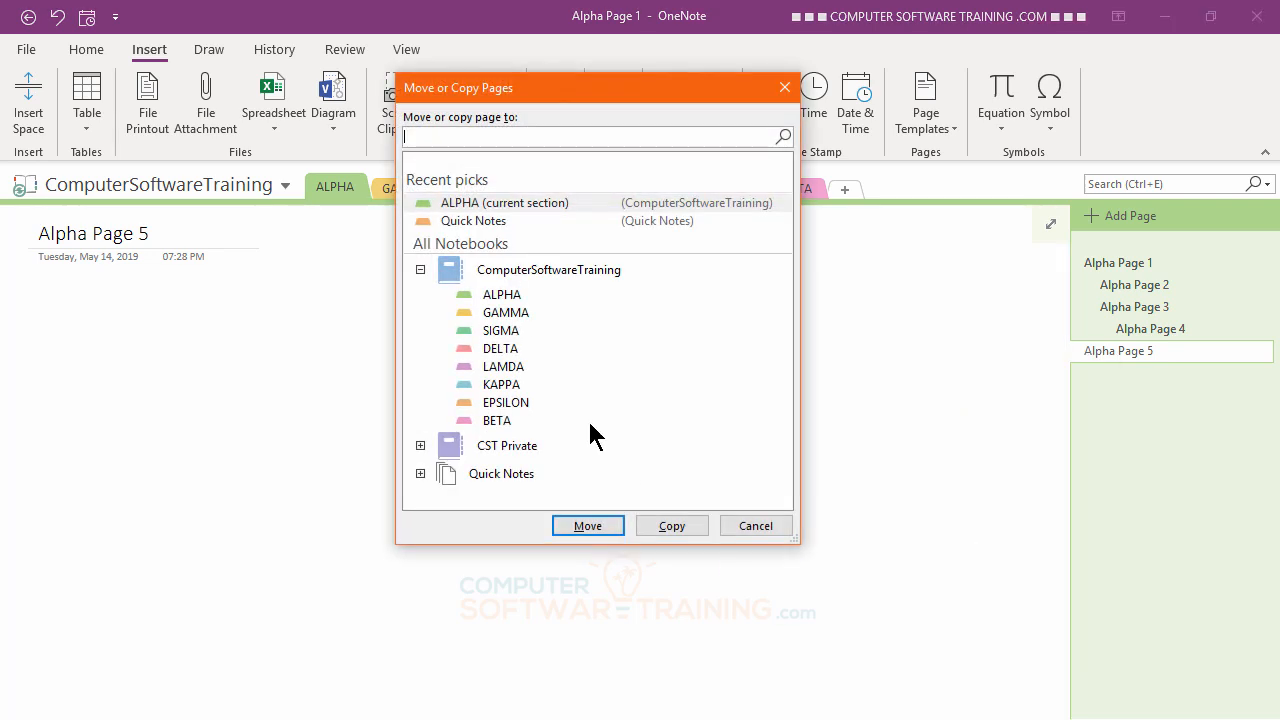
left_click(420, 446)
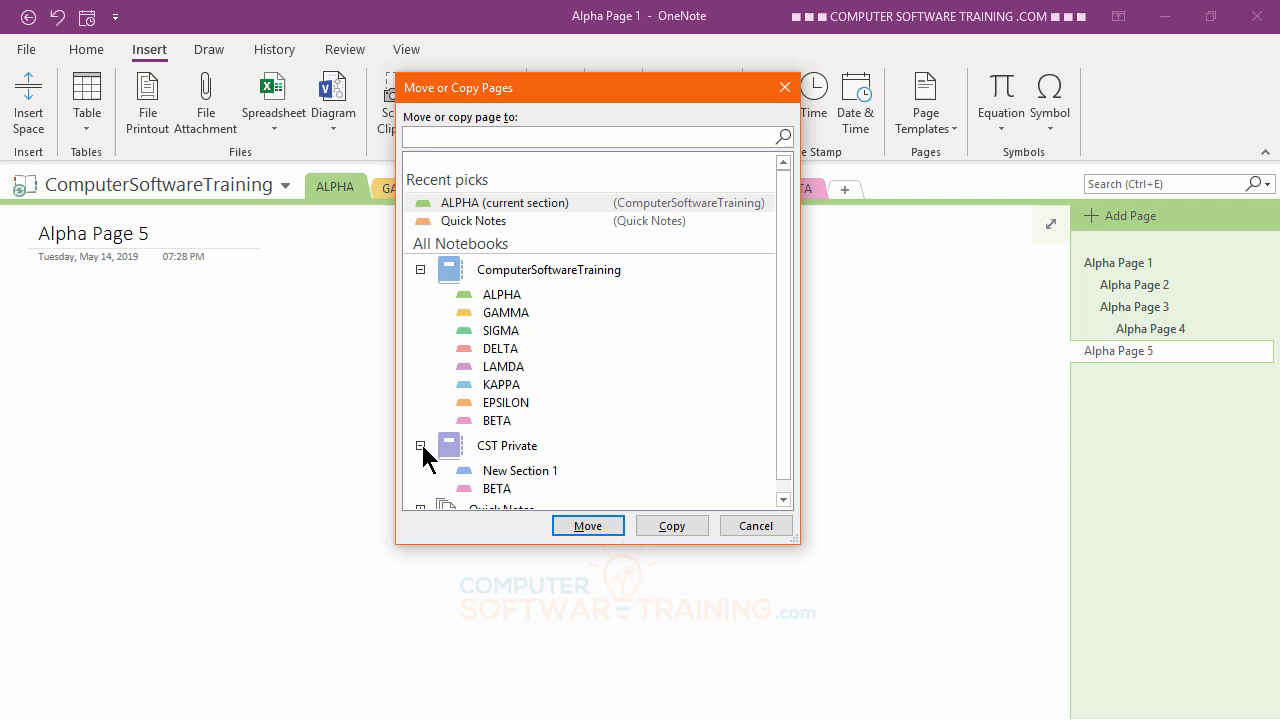
left_click(463, 489)
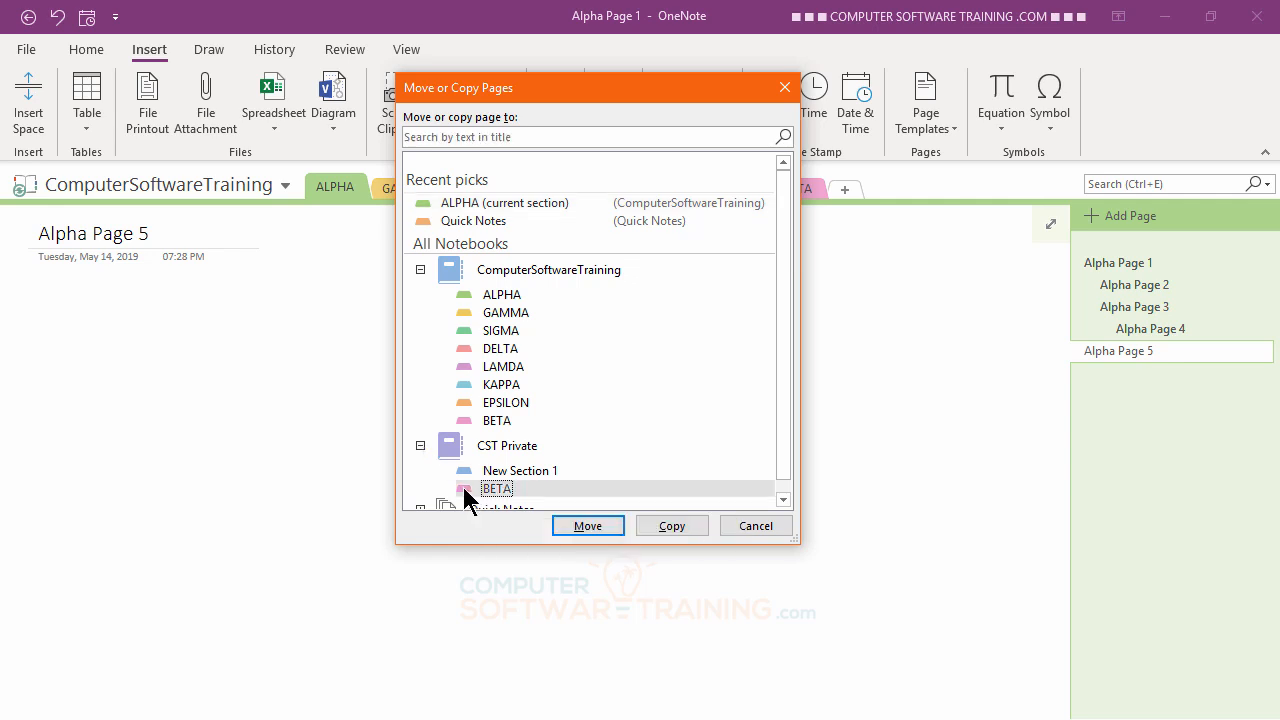
left_click(587, 526)
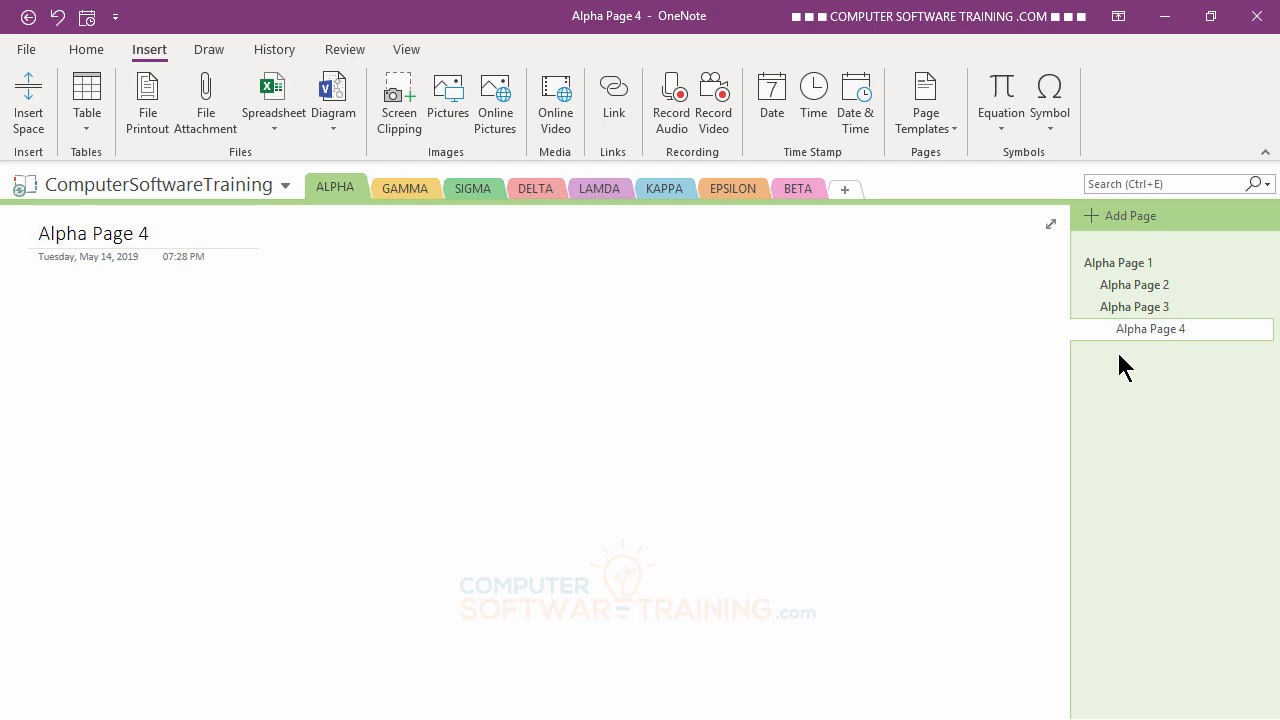
left_click(285, 186)
left_click(141, 362)
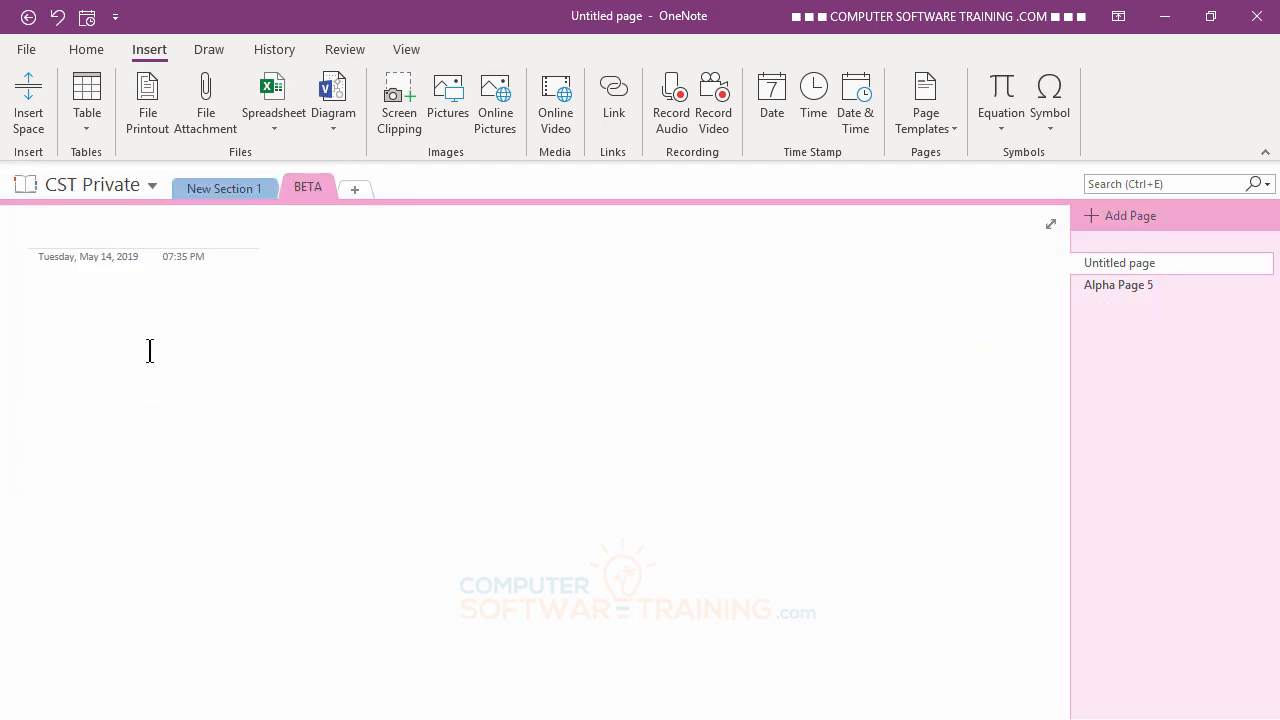
left_click(1116, 284)
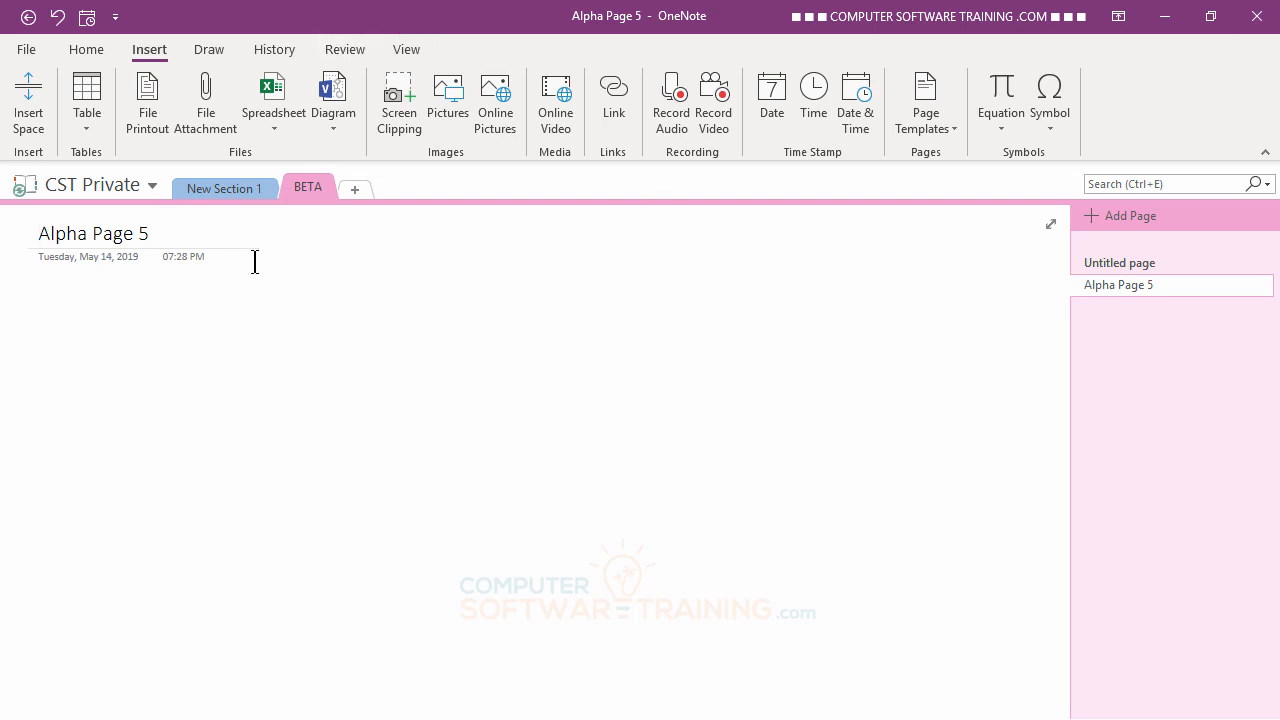
Move the BETA section from the CST Private notebook into the ComputerSoftwareTraining notebook.
right_click(307, 192)
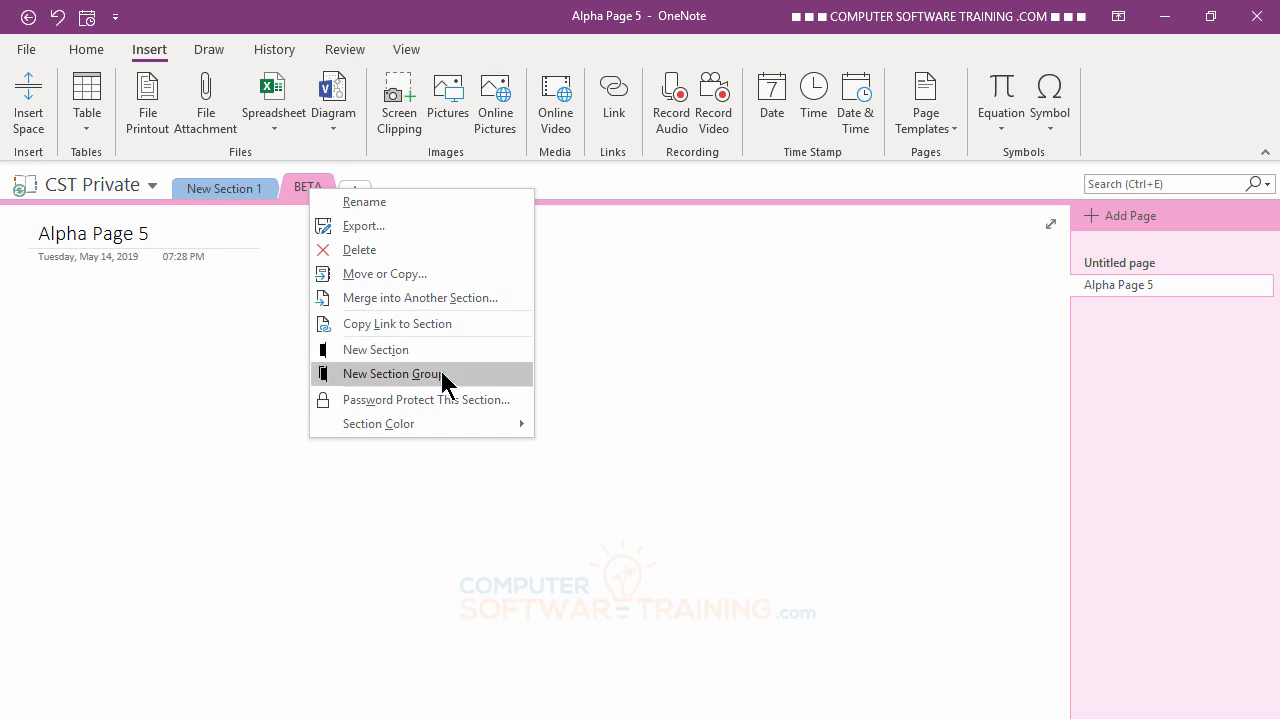
left_click(385, 275)
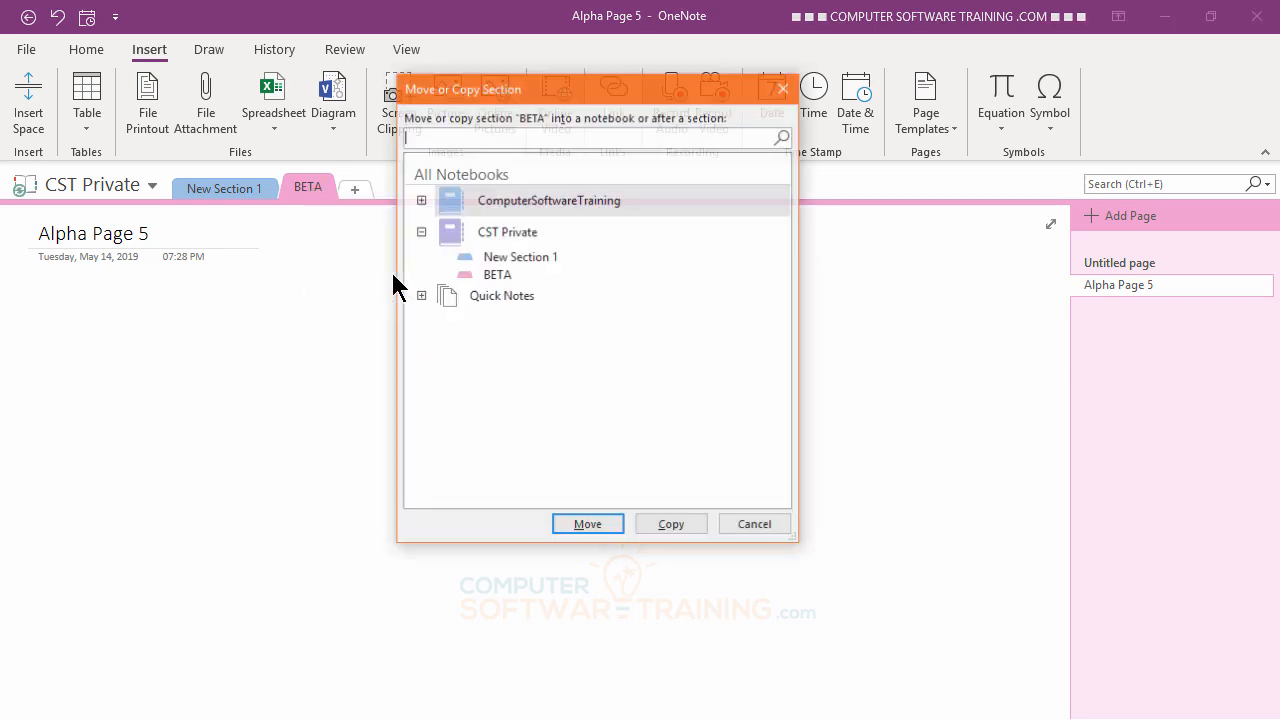
left_click(420, 199)
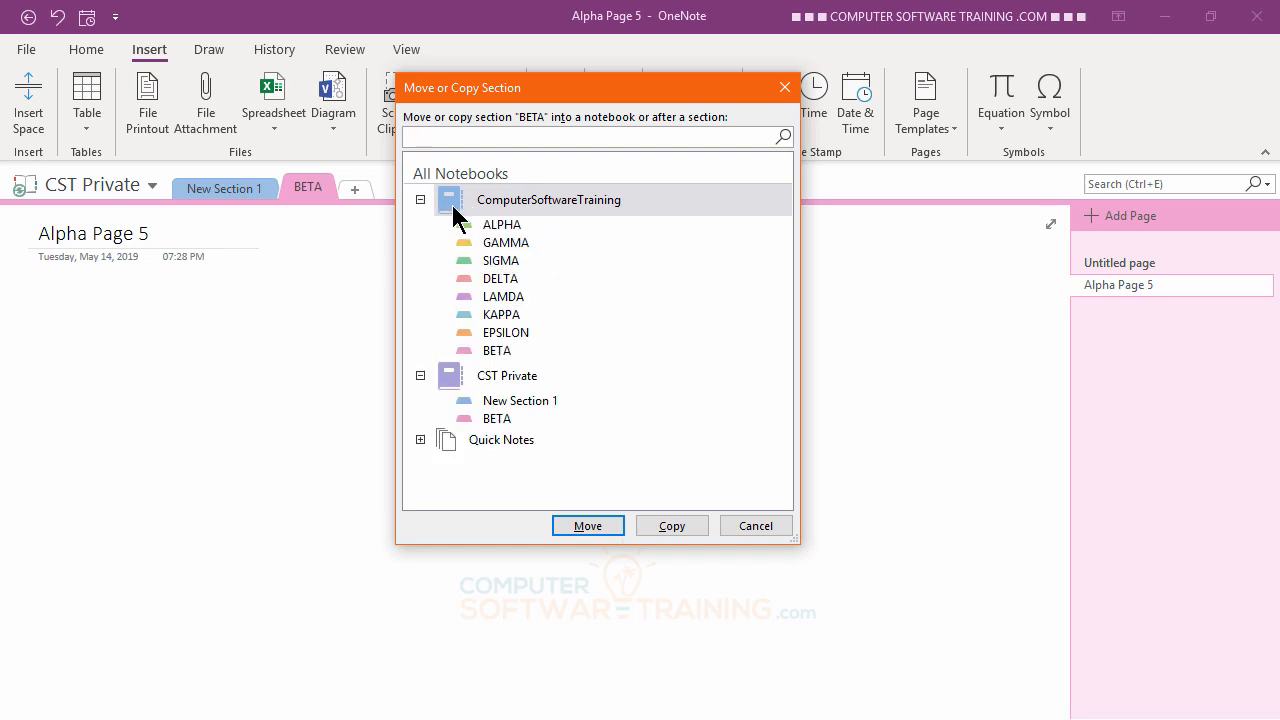
left_click(457, 204)
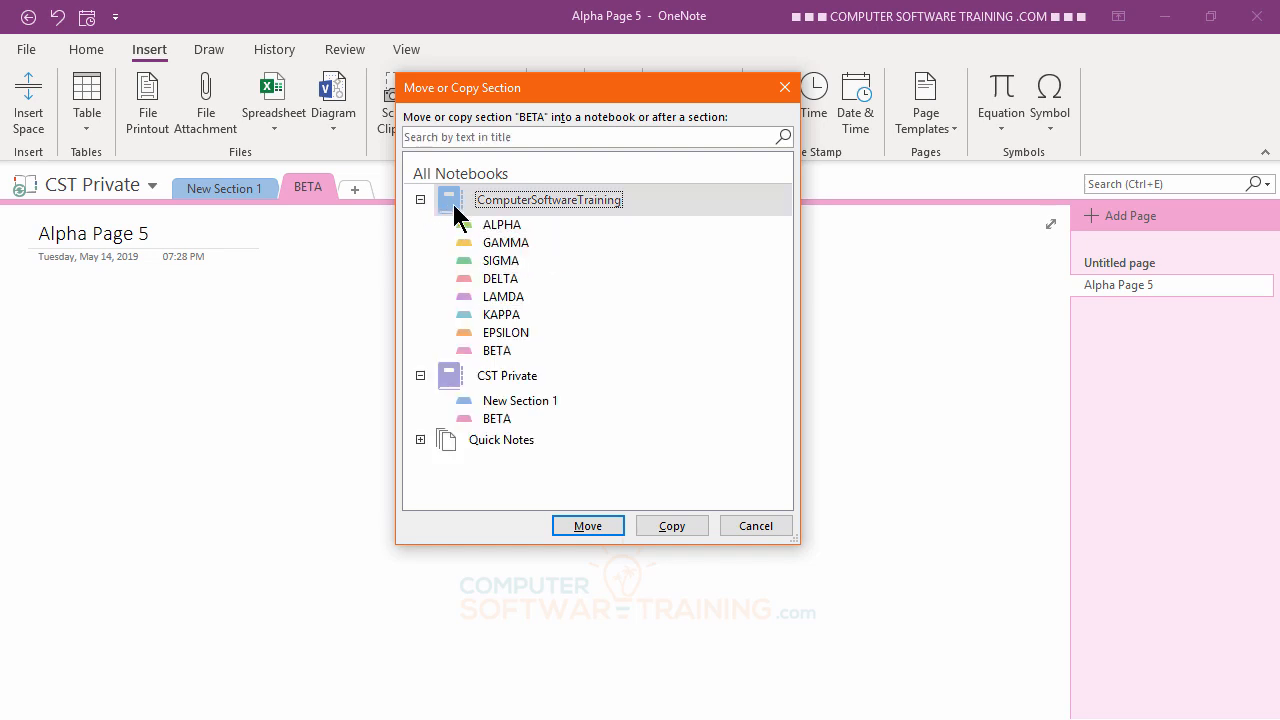
left_click(588, 526)
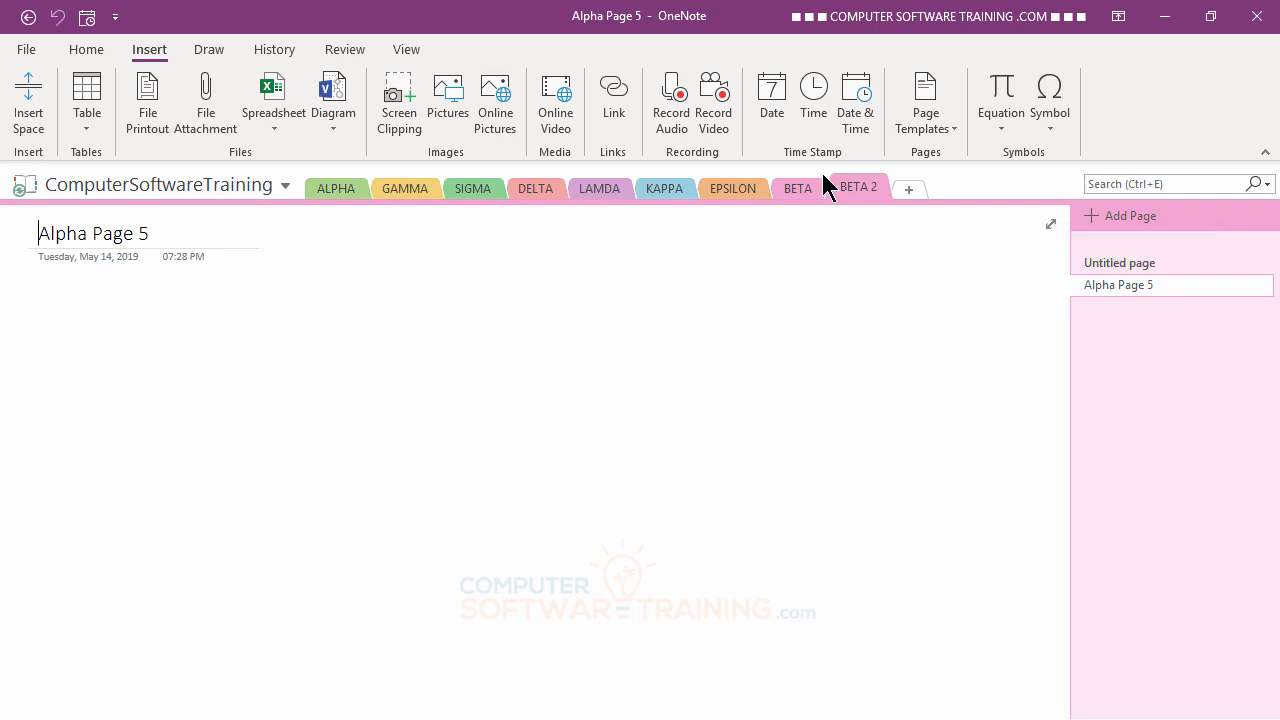
Compare the BETA and BETA 2 sections, and move Alpha Page 5 from BETA 2 into BETA.
left_click(805, 195)
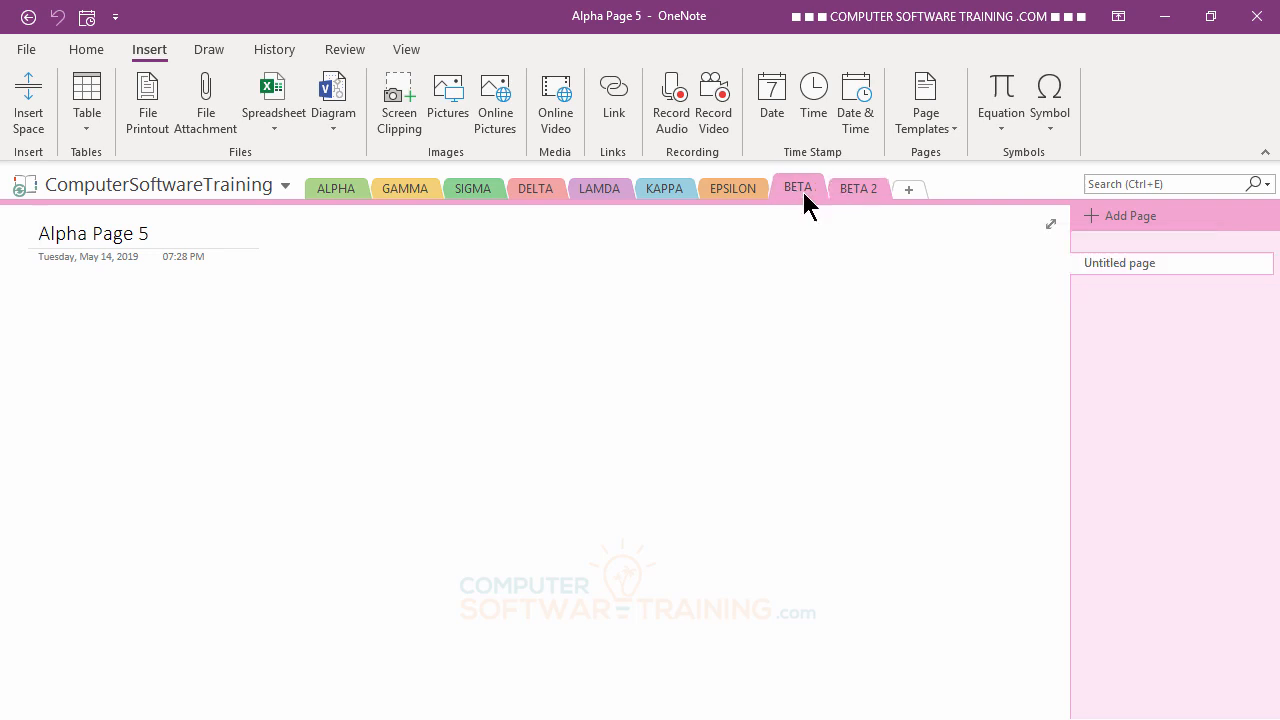
left_click(856, 190)
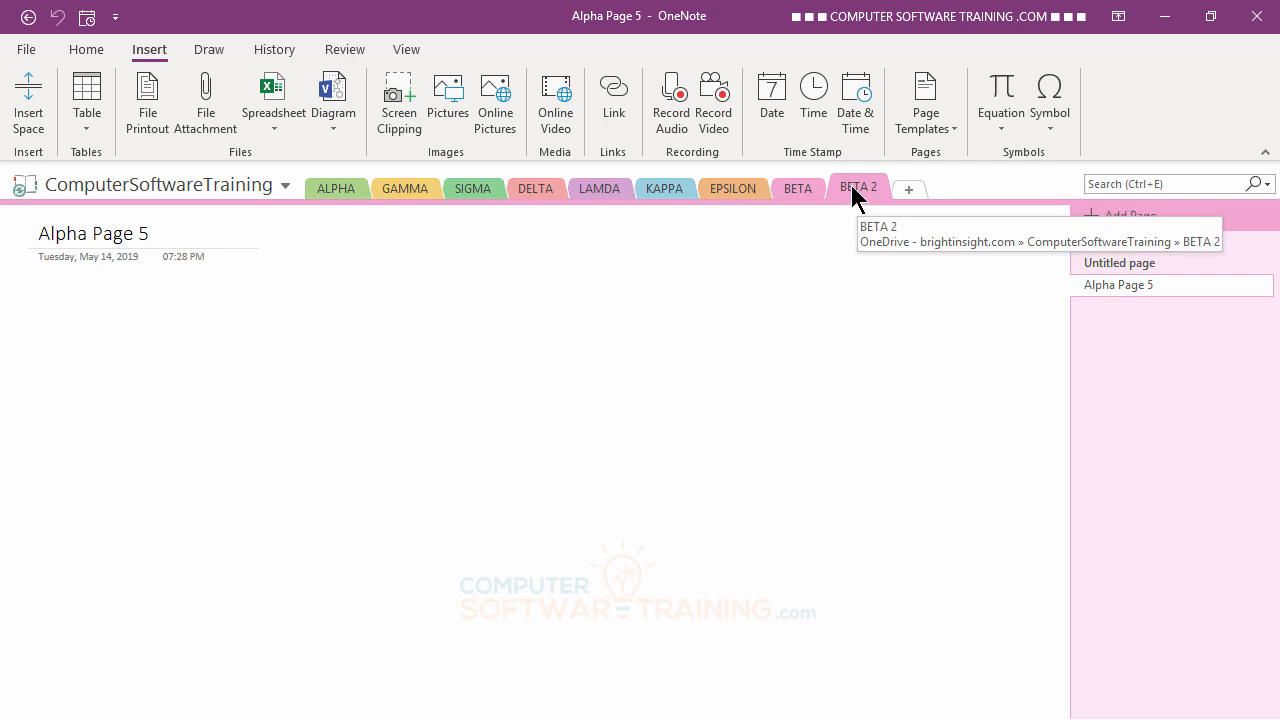
right_click(1101, 285)
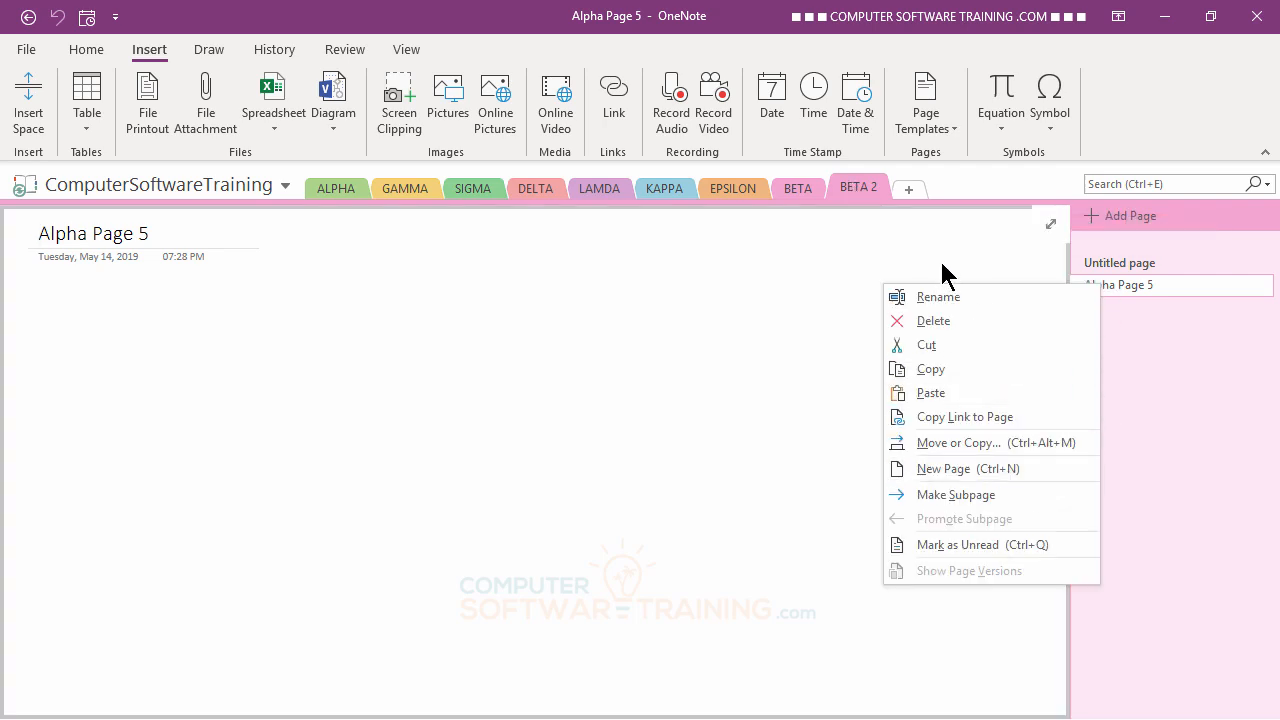
left_click(1122, 293)
left_click_drag(1102, 292, 800, 190)
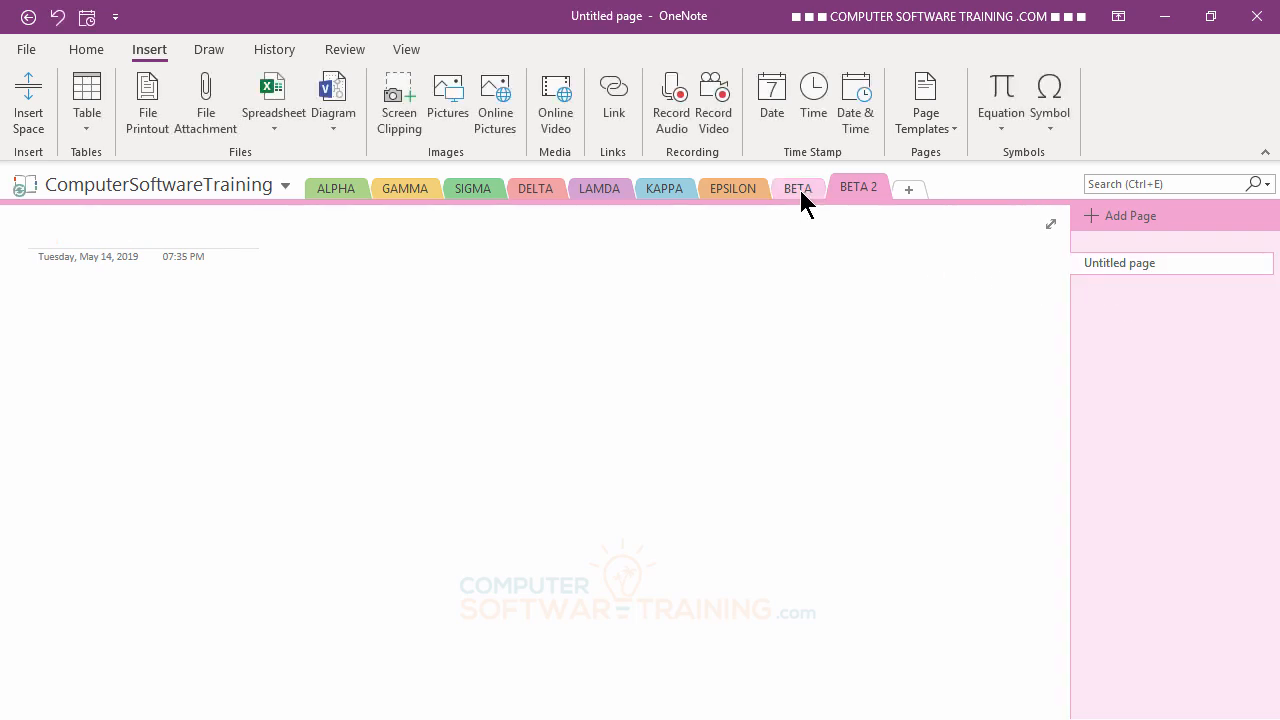
left_click(804, 190)
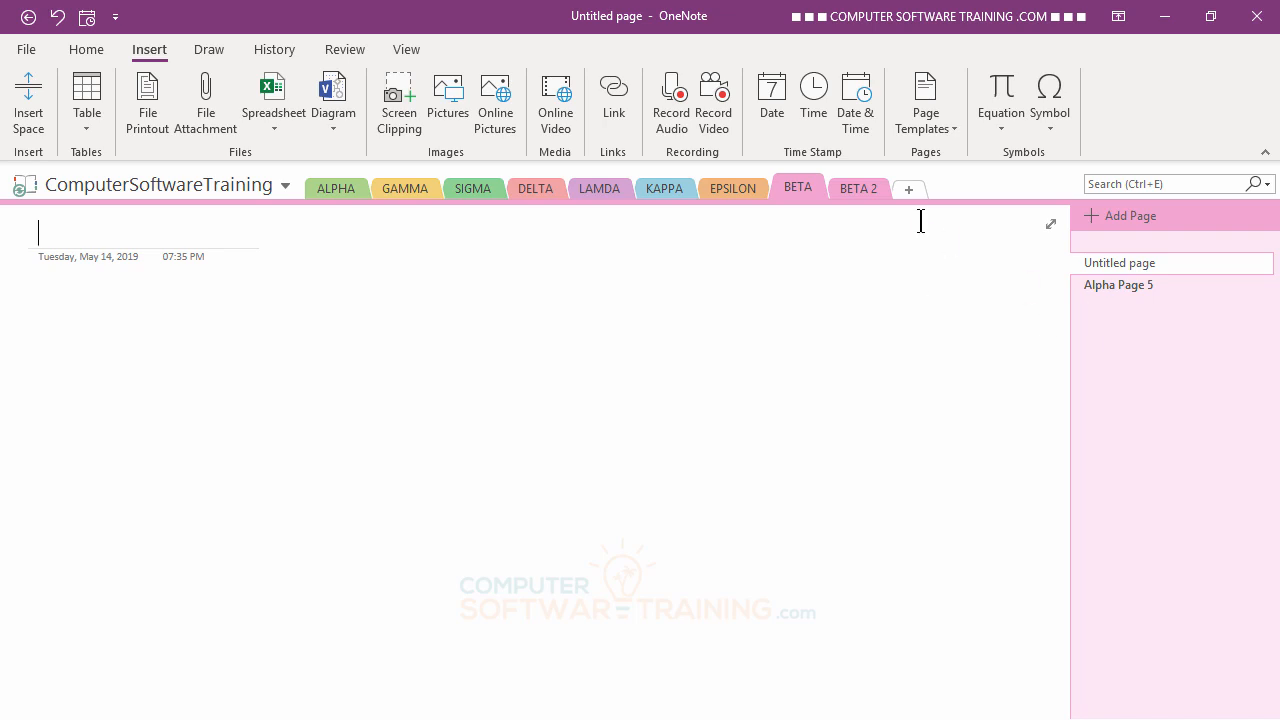
Delete the BETA 2 section from the ComputerSoftwareTraining notebook.
left_click(855, 187)
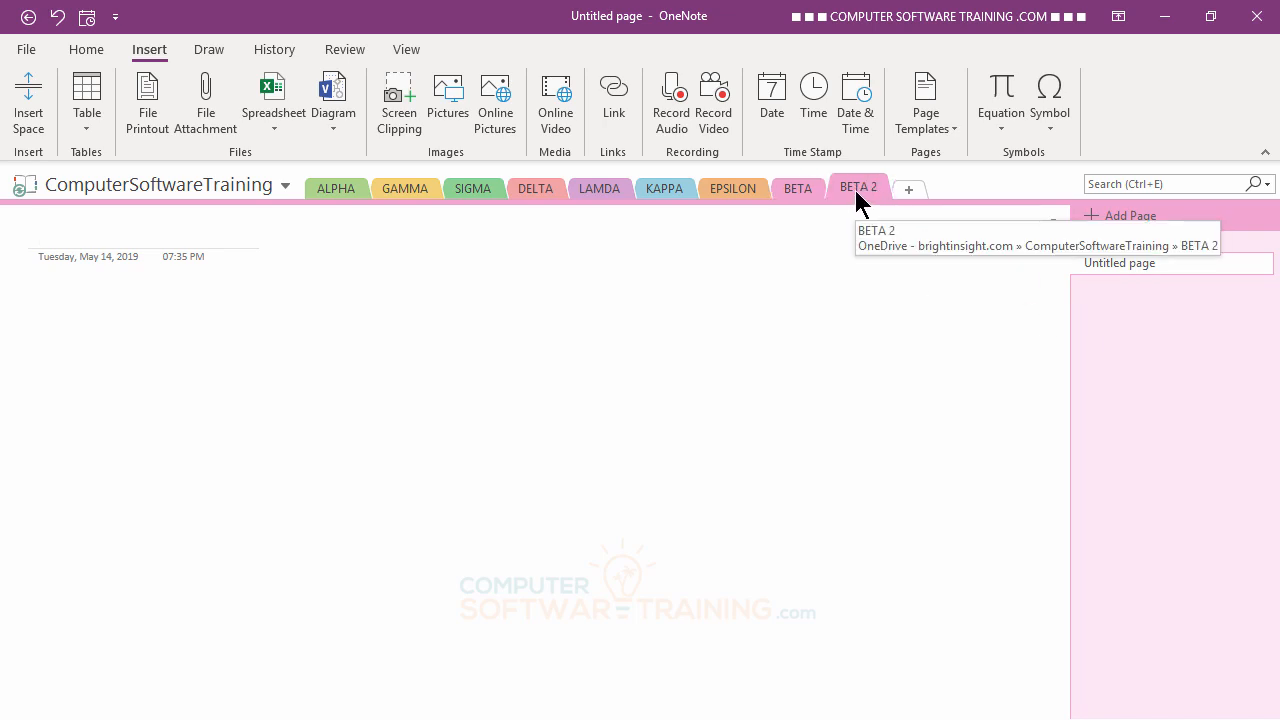
right_click(860, 193)
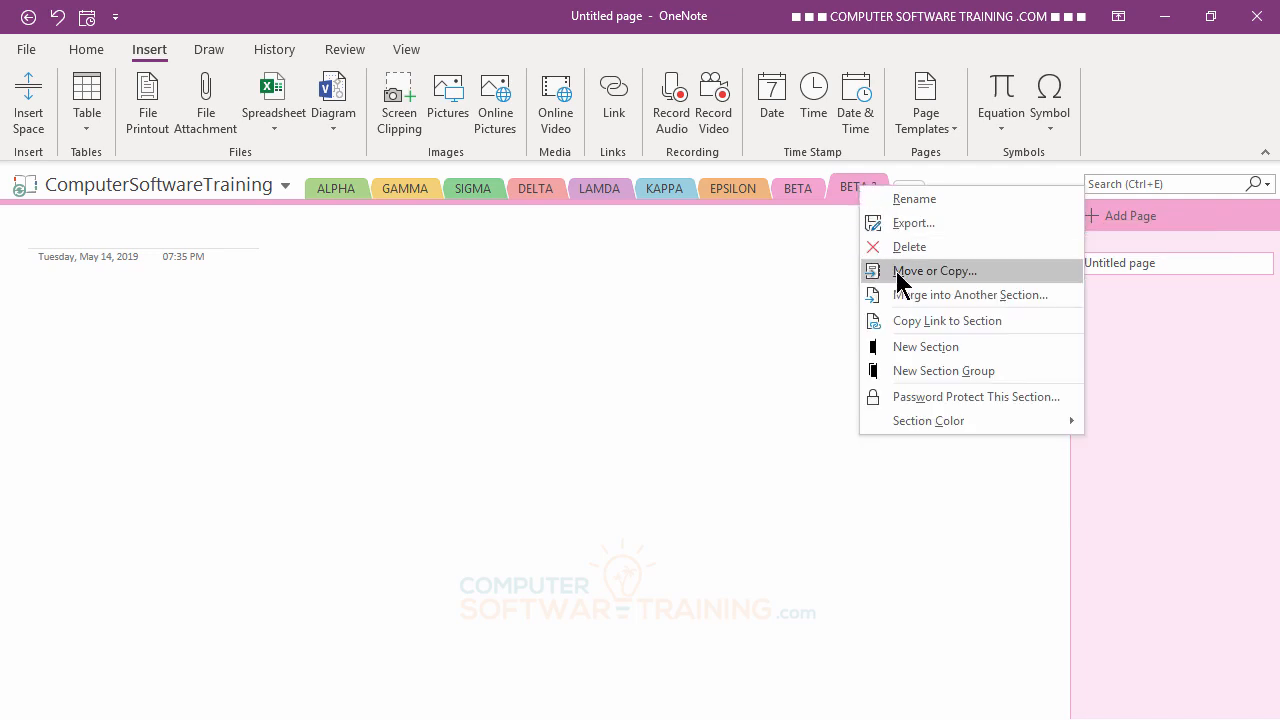
left_click(920, 249)
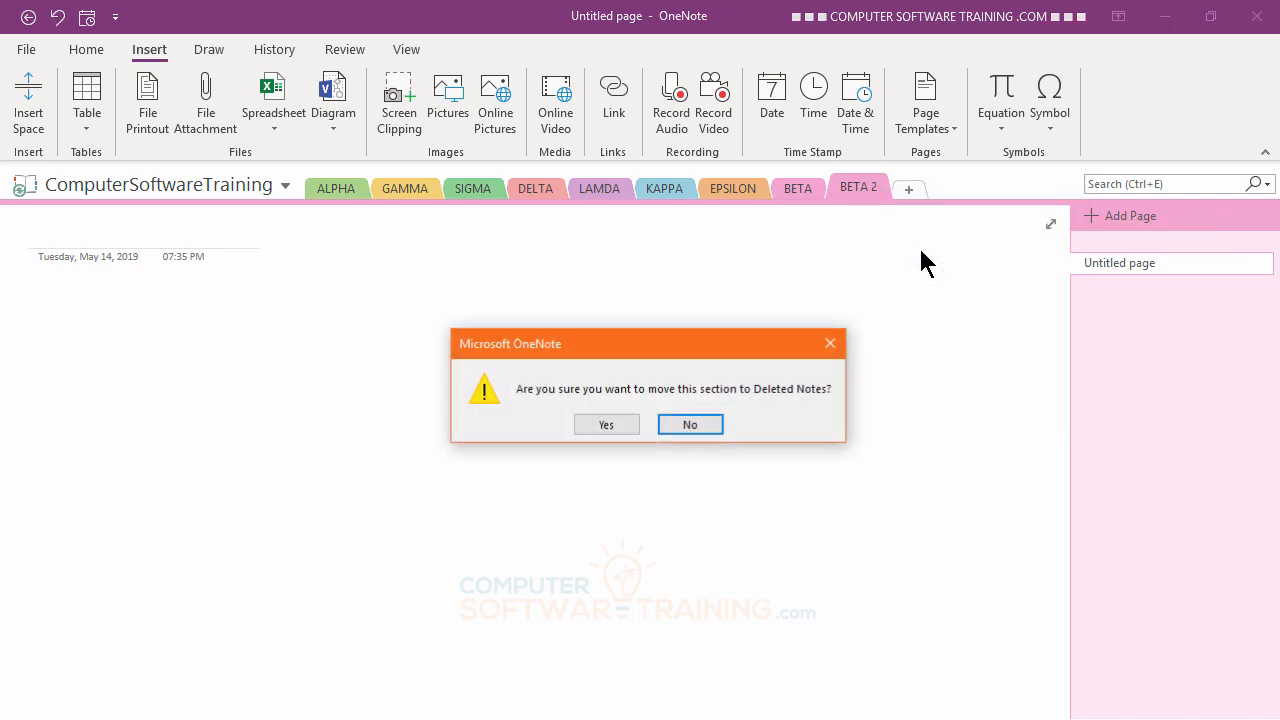
left_click(606, 425)
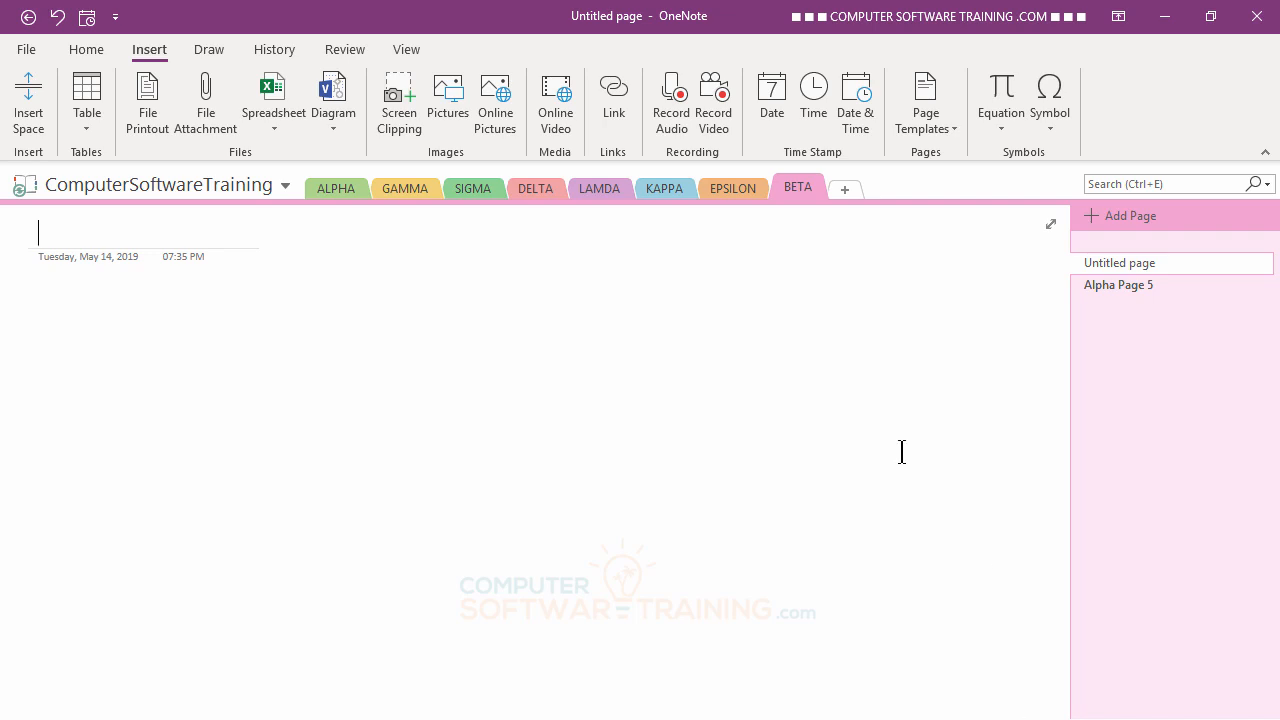
Create a section group named NATIONAL in the ComputerSoftwareTraining notebook.
left_click(345, 188)
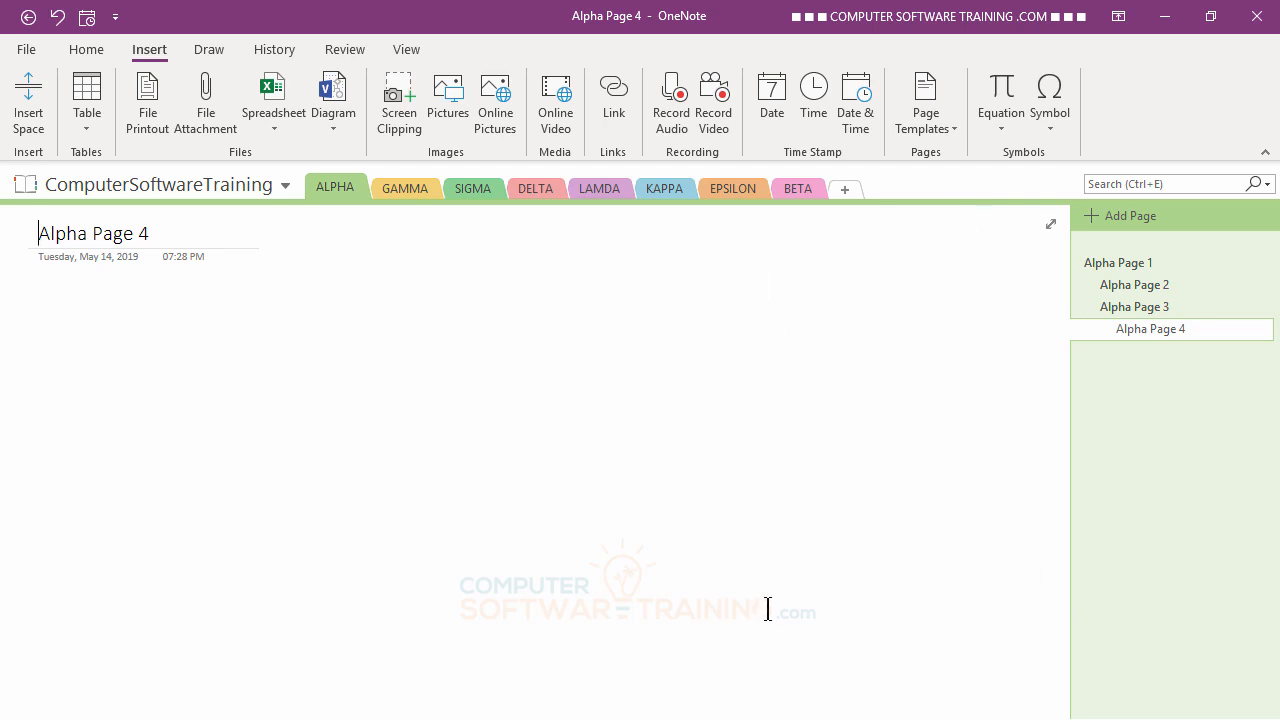
right_click(806, 192)
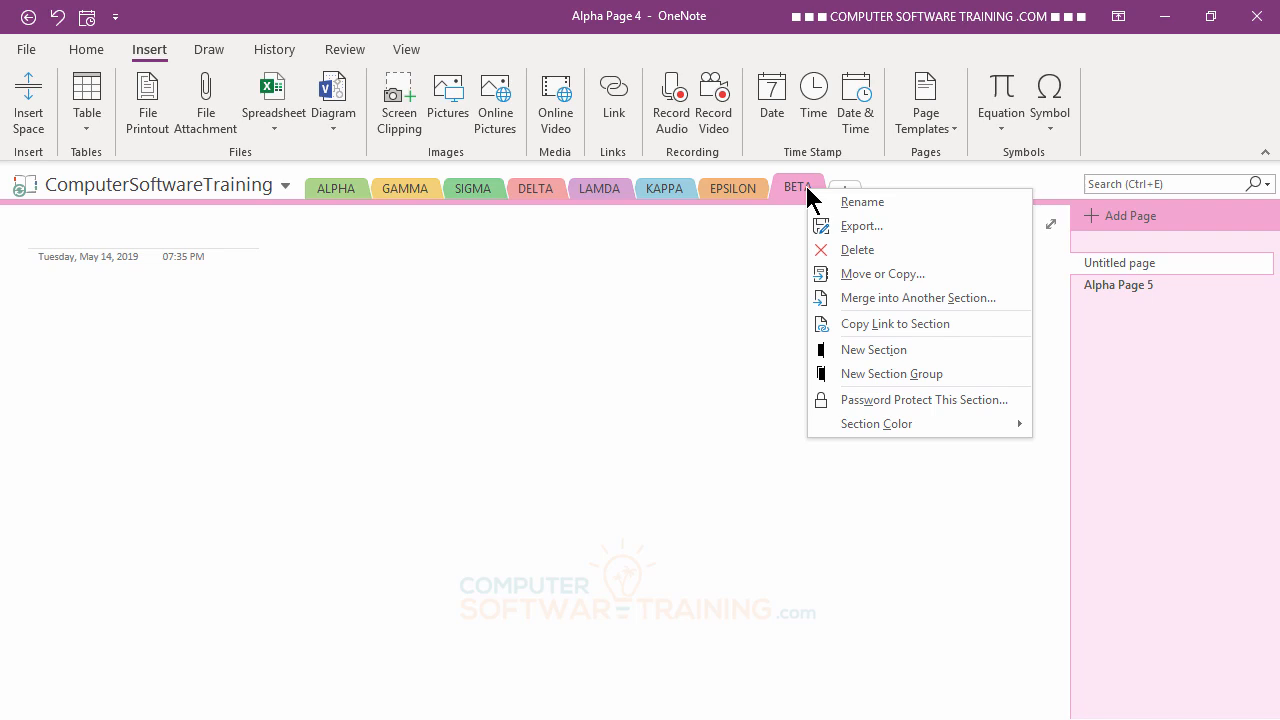
left_click(885, 374)
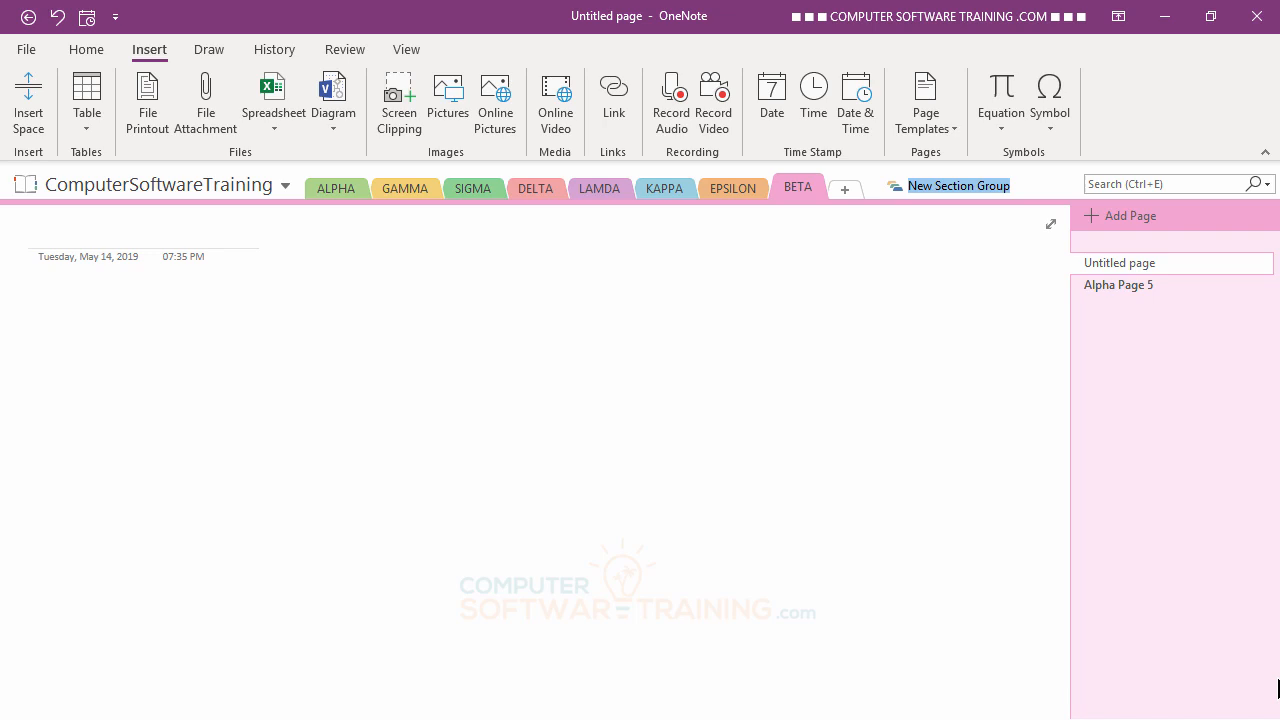
type("NA")
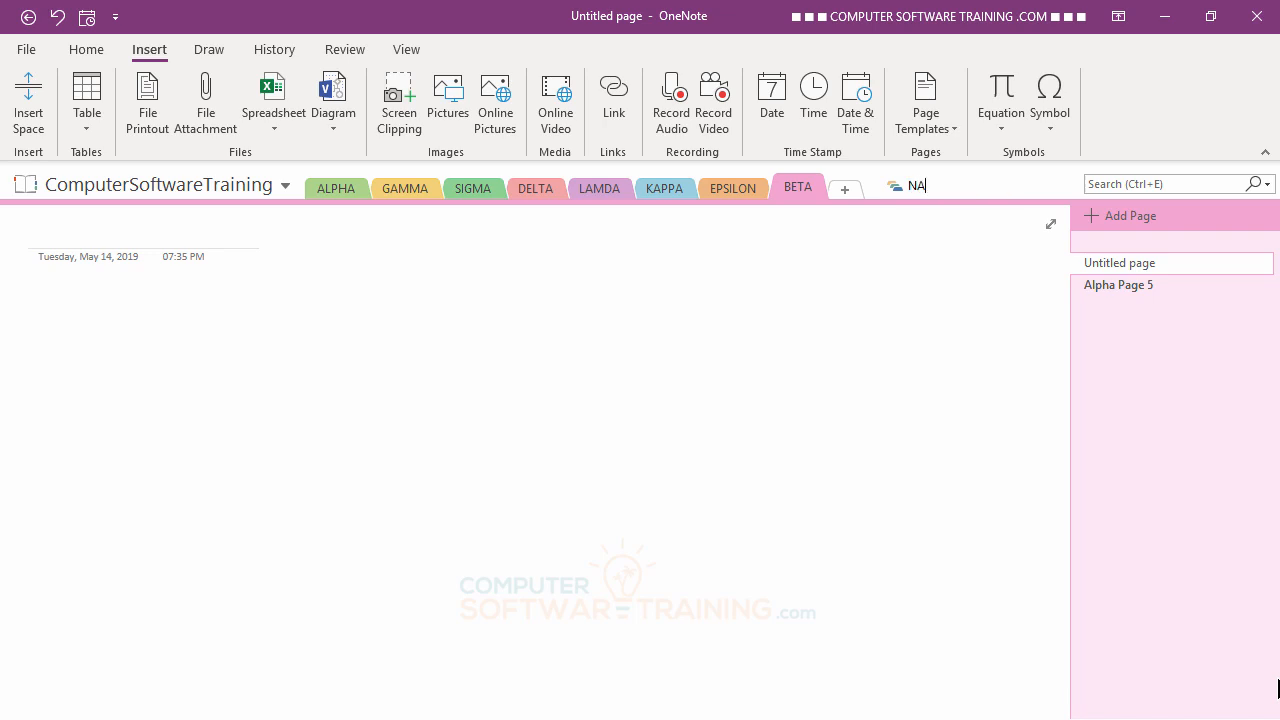
type("TIONAL")
key("Return")
Move the BETA section into the NATIONAL section group, and return to the notebook's top-level sections.
left_click_drag(791, 187, 937, 191)
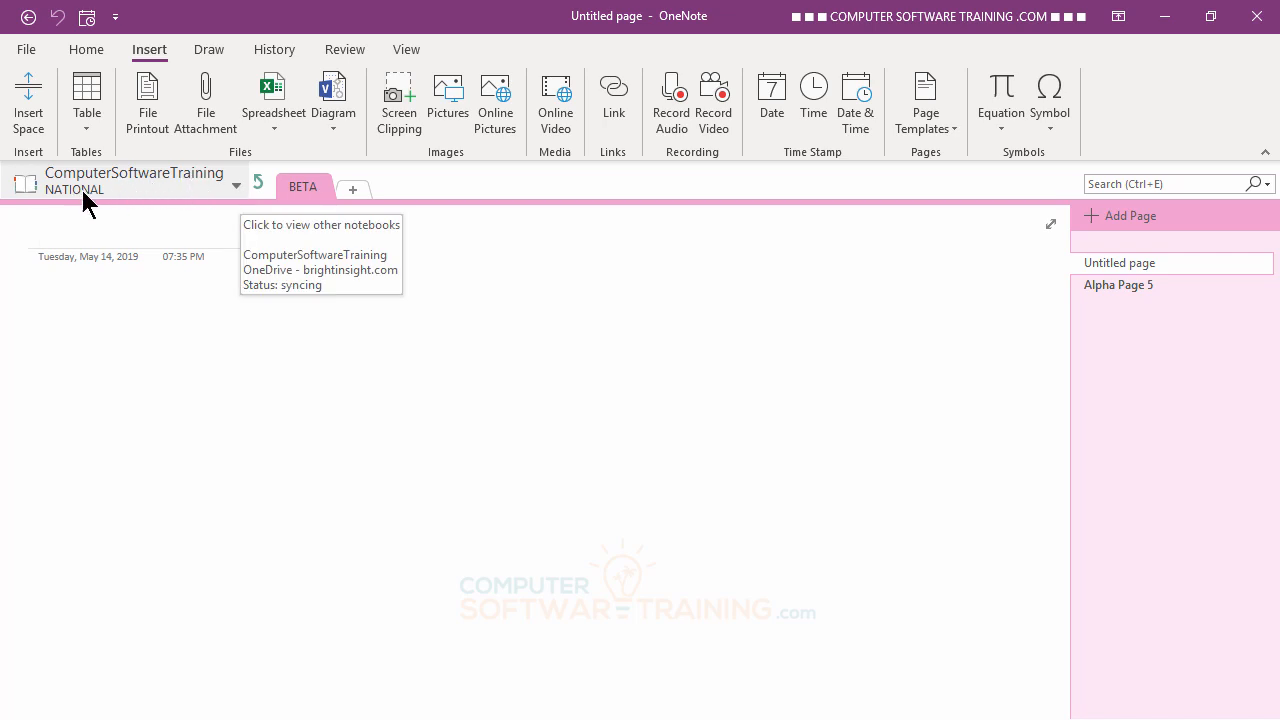
left_click(236, 186)
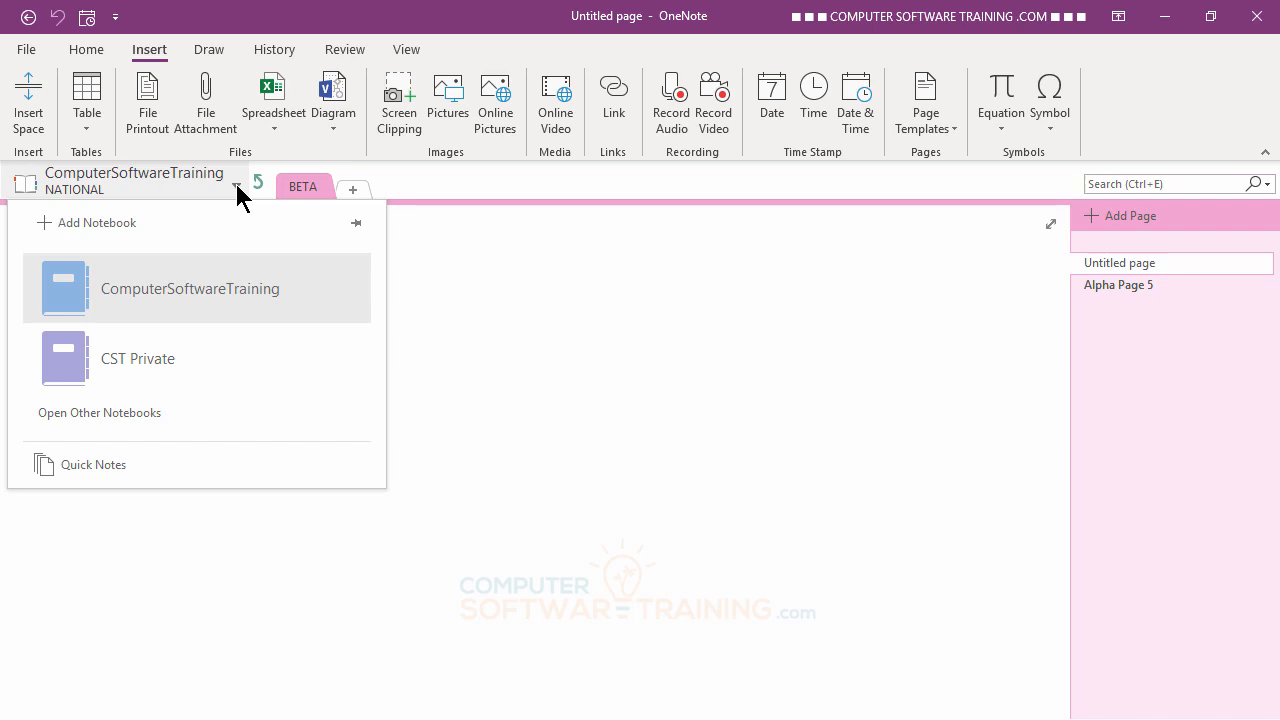
left_click(236, 184)
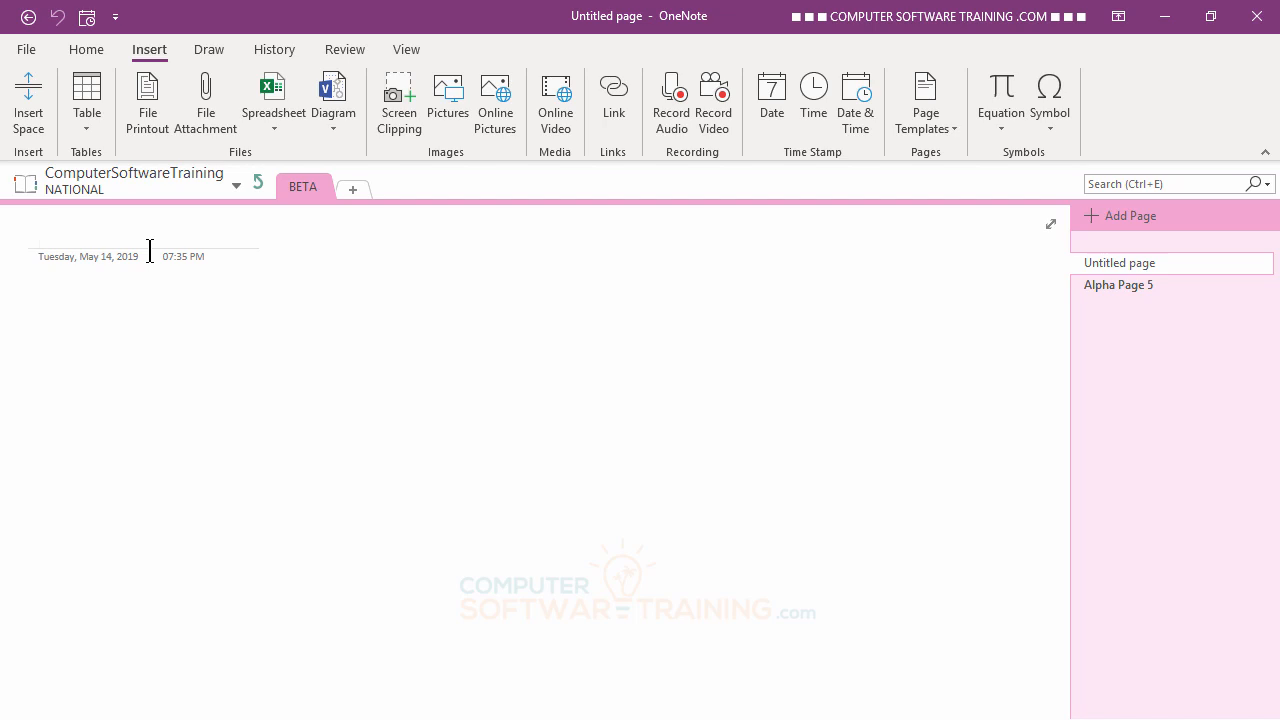
left_click(258, 185)
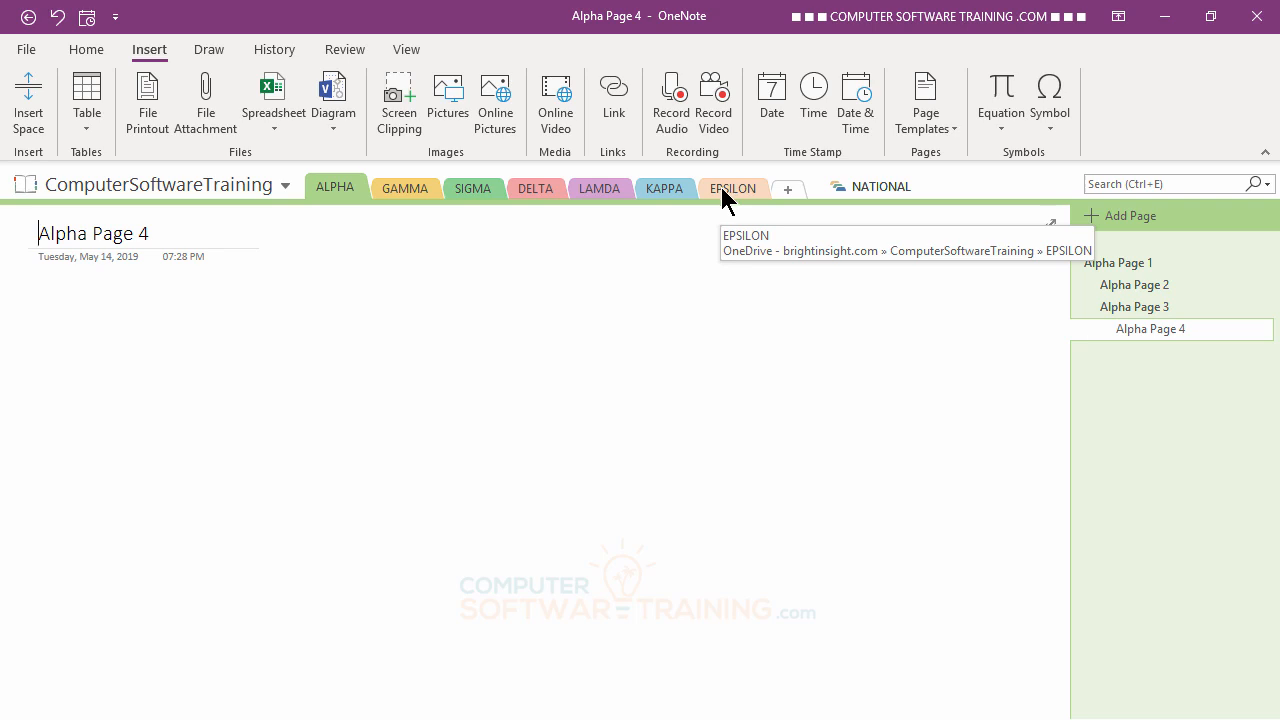
Move the EPSILON section into the NATIONAL section group of the ComputerSoftwareTraining notebook.
mouse_move(722, 195)
left_mouse_down()
mouse_move(866, 192)
mouse_move(721, 192)
mouse_move(731, 186)
left_mouse_up()
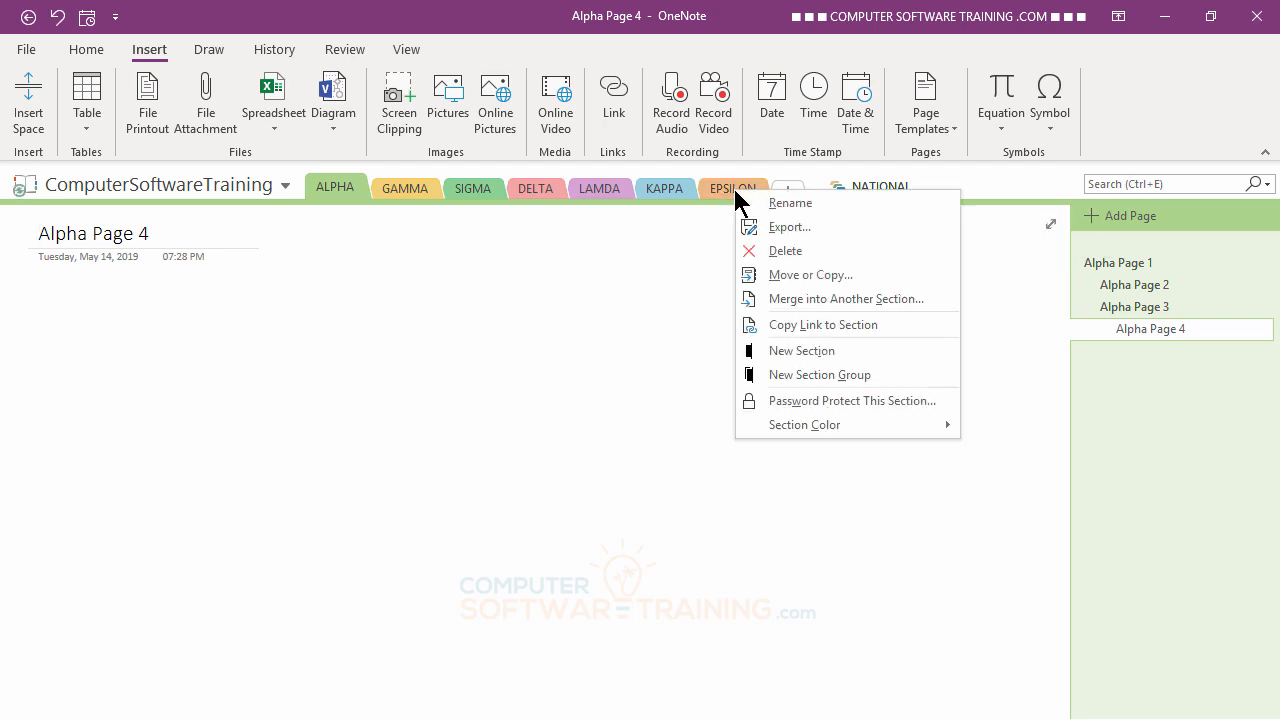
right_click(732, 185)
left_click(789, 278)
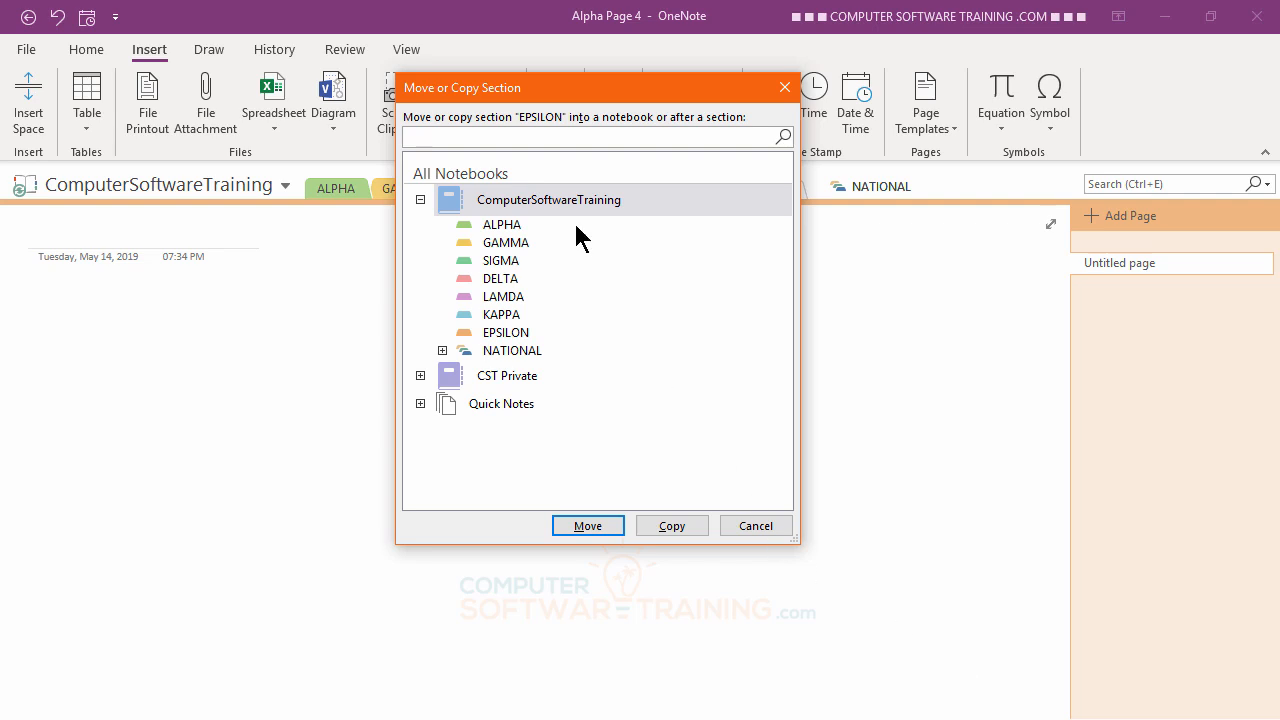
left_click(442, 351)
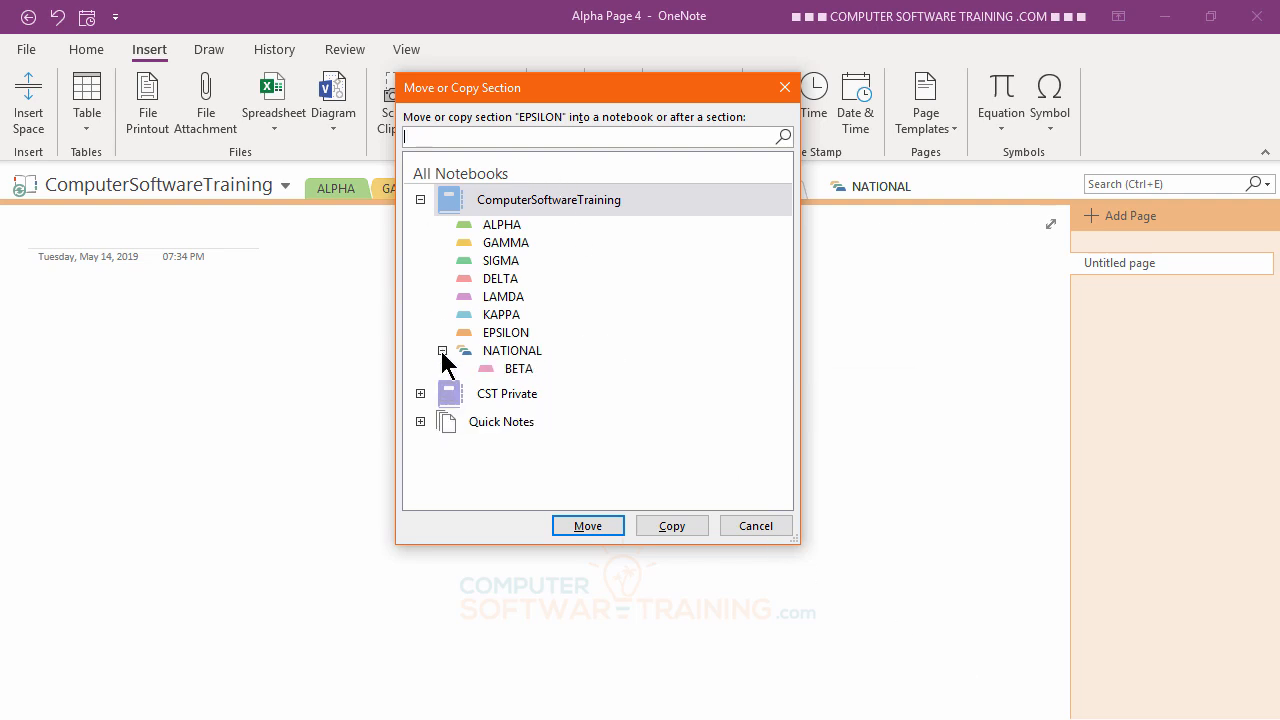
left_click(512, 355)
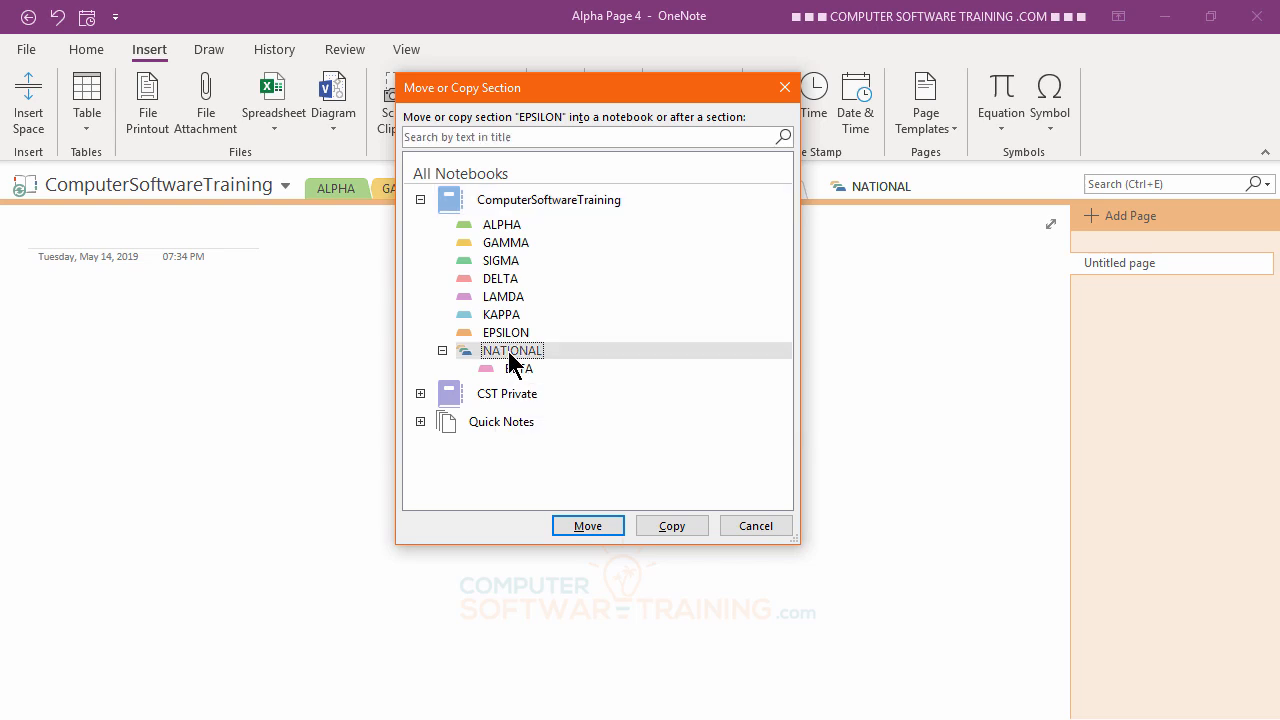
left_click(588, 533)
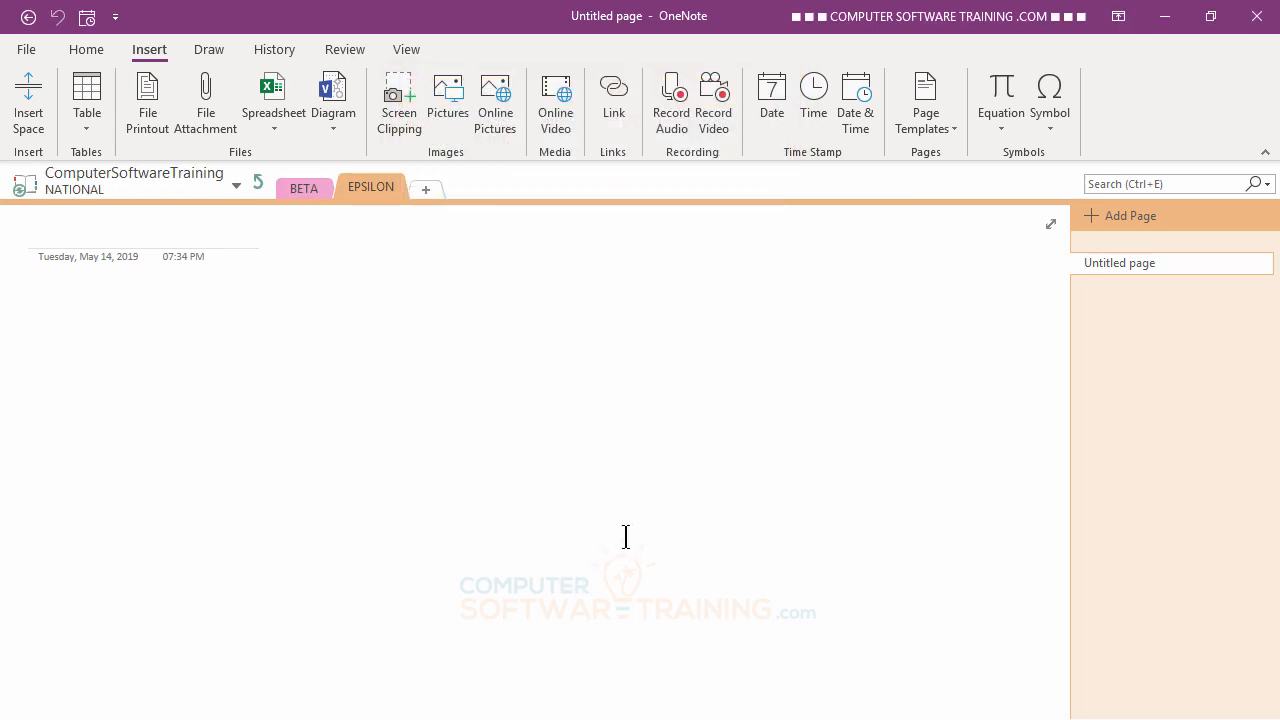
View the BETA and EPSILON sections inside the NATIONAL group, and return to the notebook's ALPHA section.
left_click(296, 192)
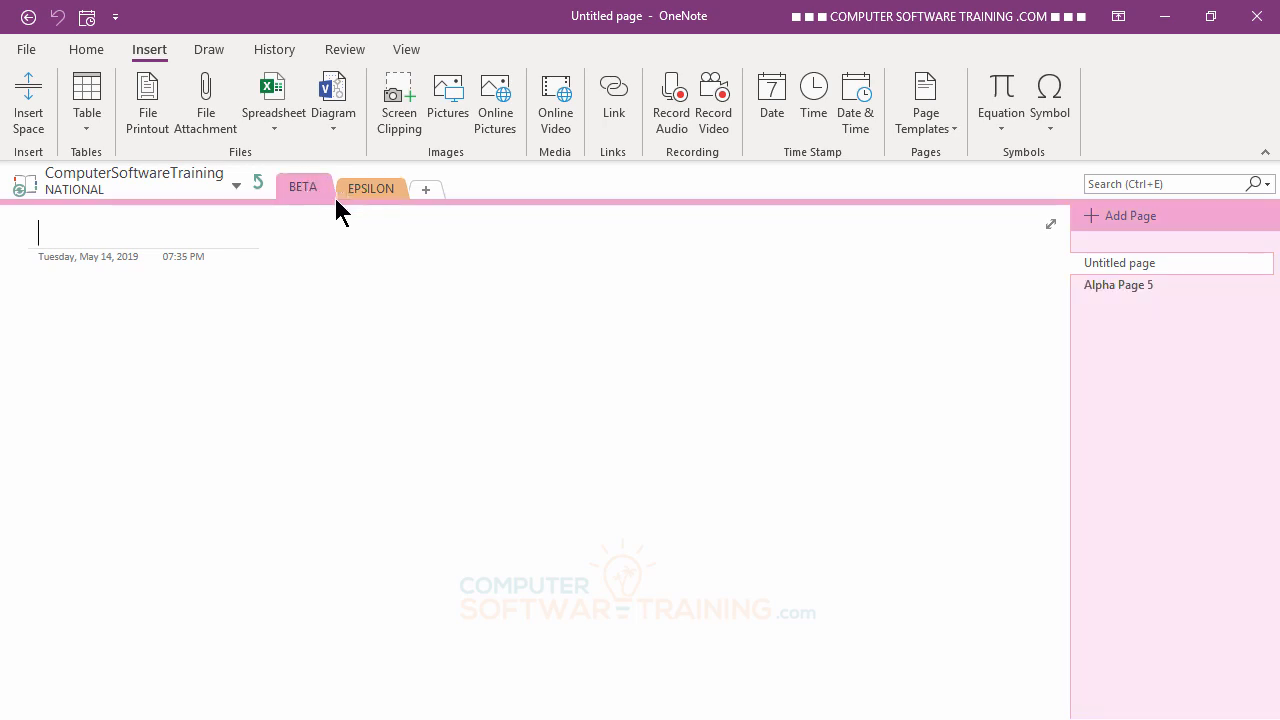
left_click(364, 190)
left_click(309, 190)
left_click(367, 189)
left_click(310, 190)
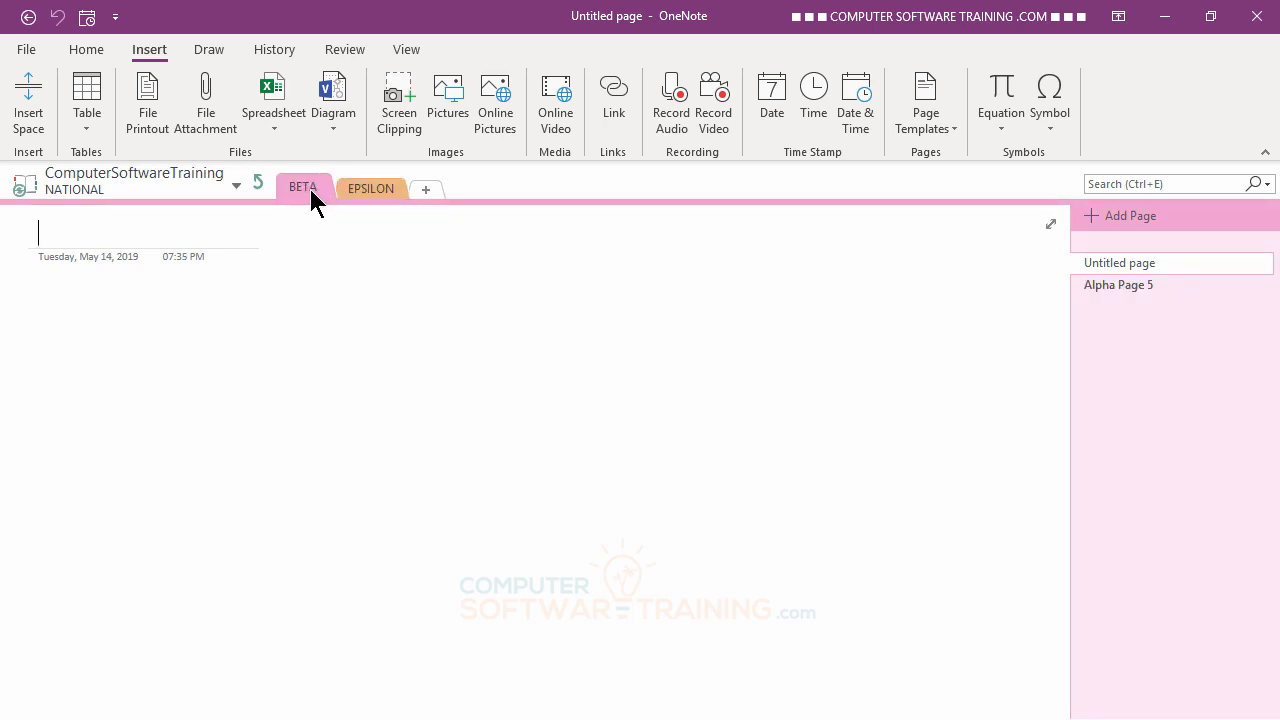
left_click(258, 183)
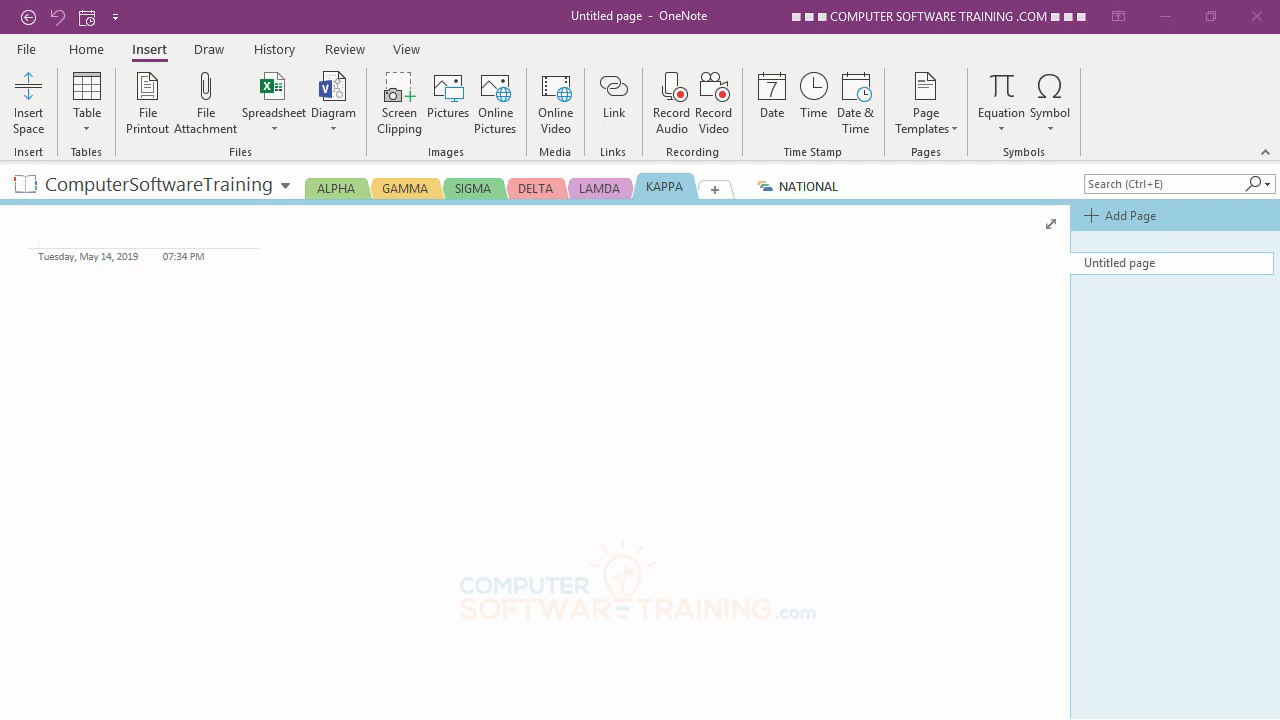
left_click(340, 197)
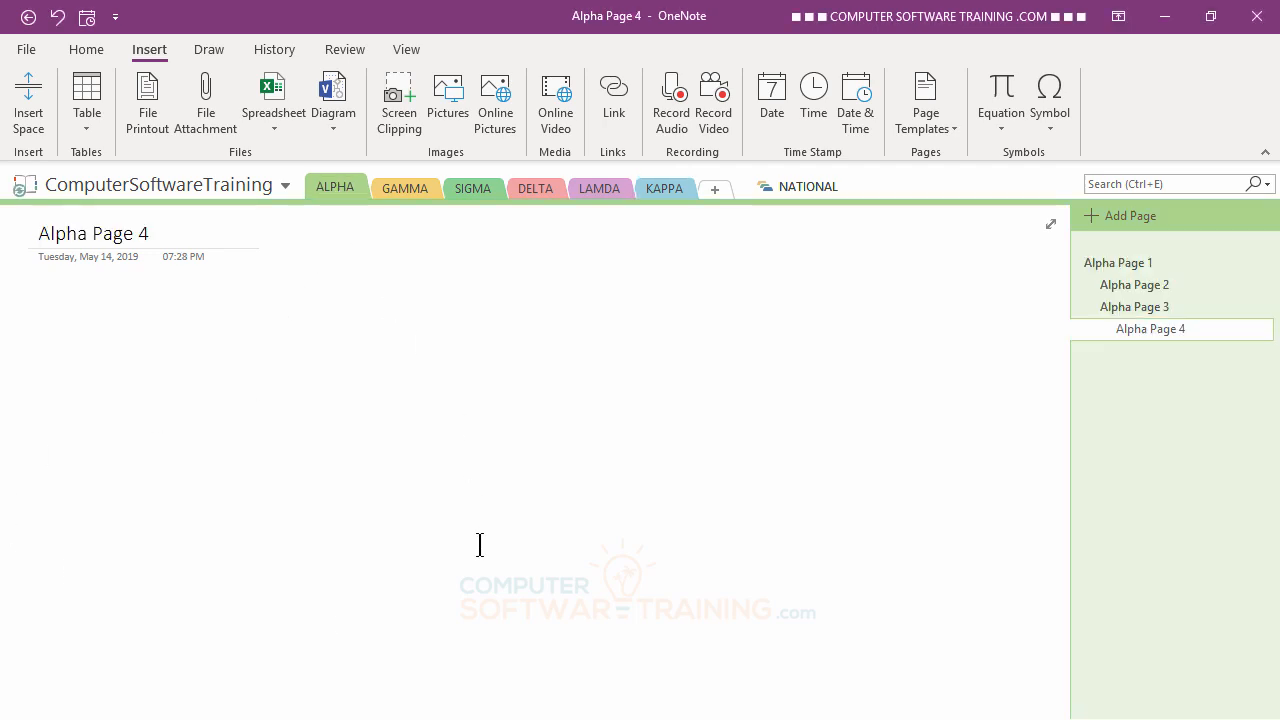